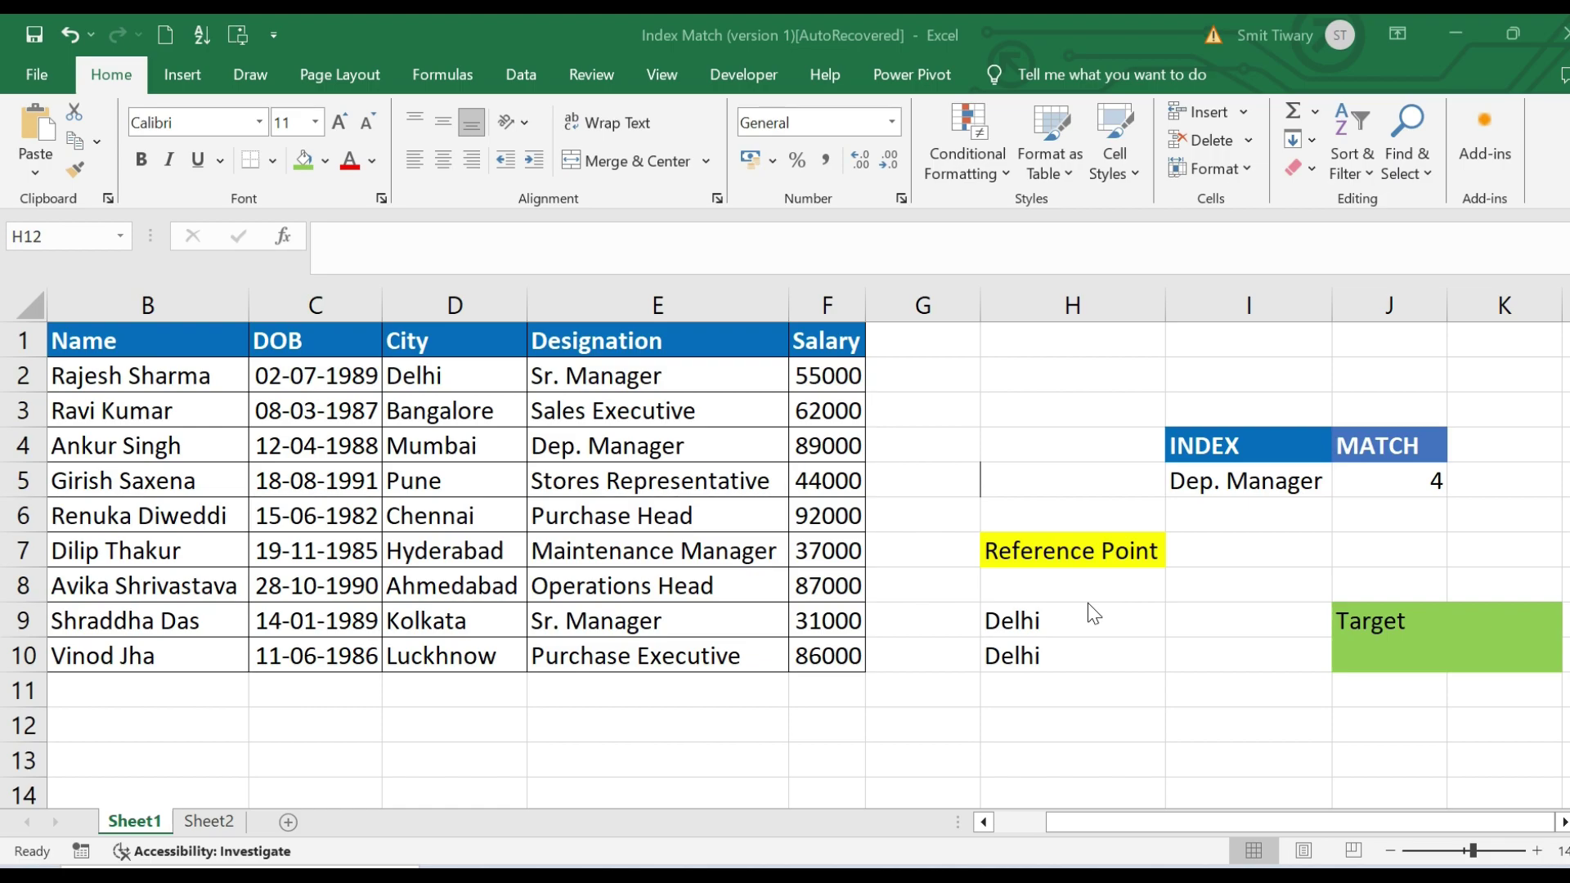
Change the yellow label in H7 to "Reference Cell"
double_click(1125, 560)
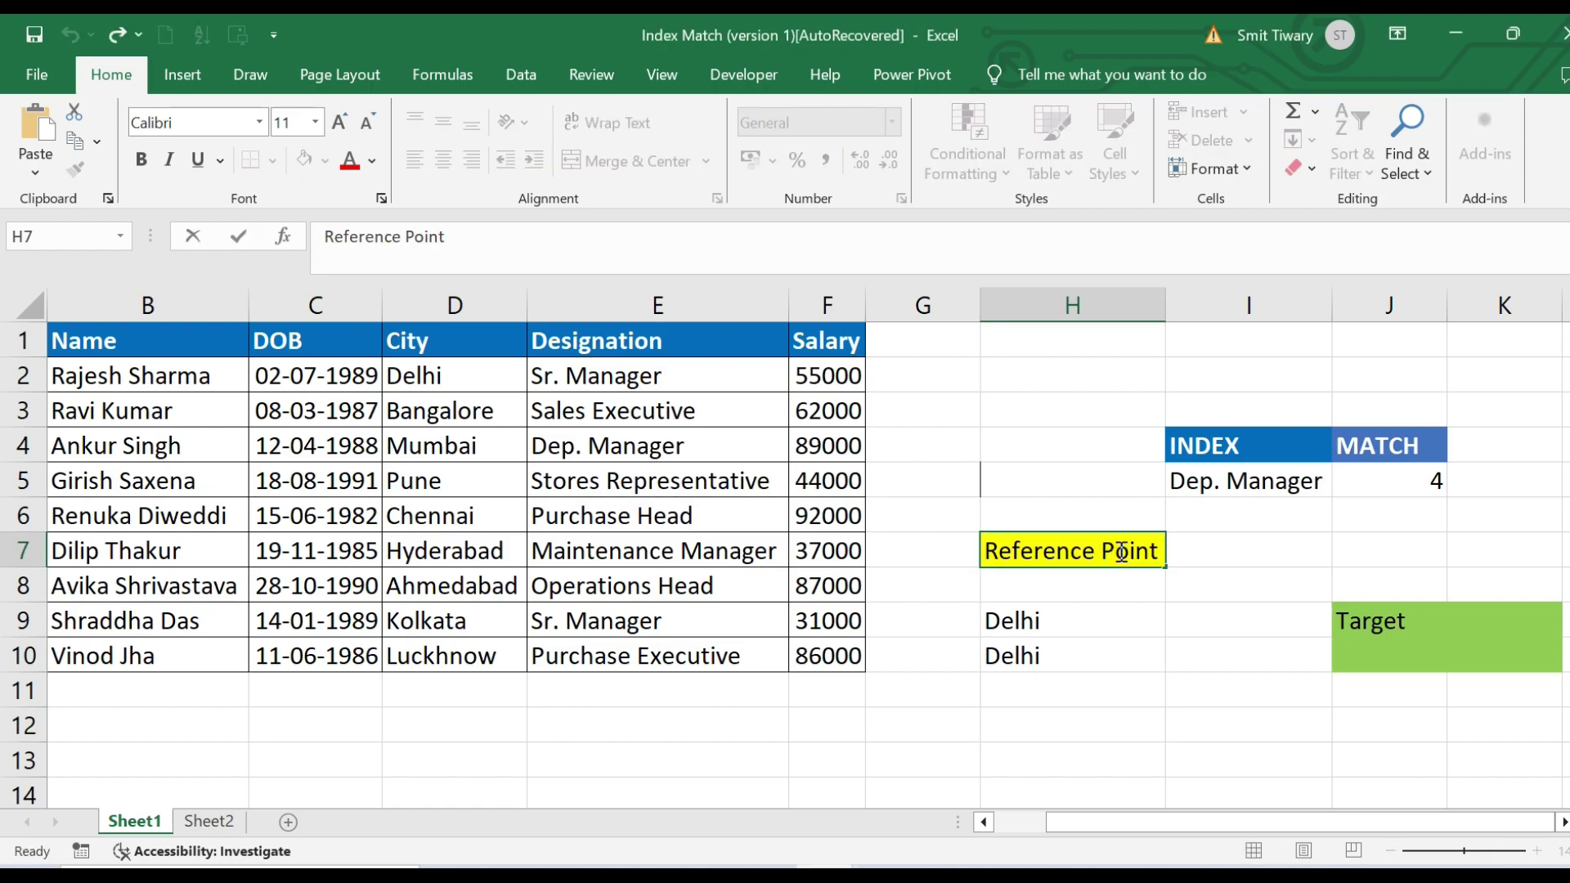
click(1162, 552)
key(BackSpace)
key(BackSpace)
key(BackSpace)
key(BackSpace)
key(BackSpace)
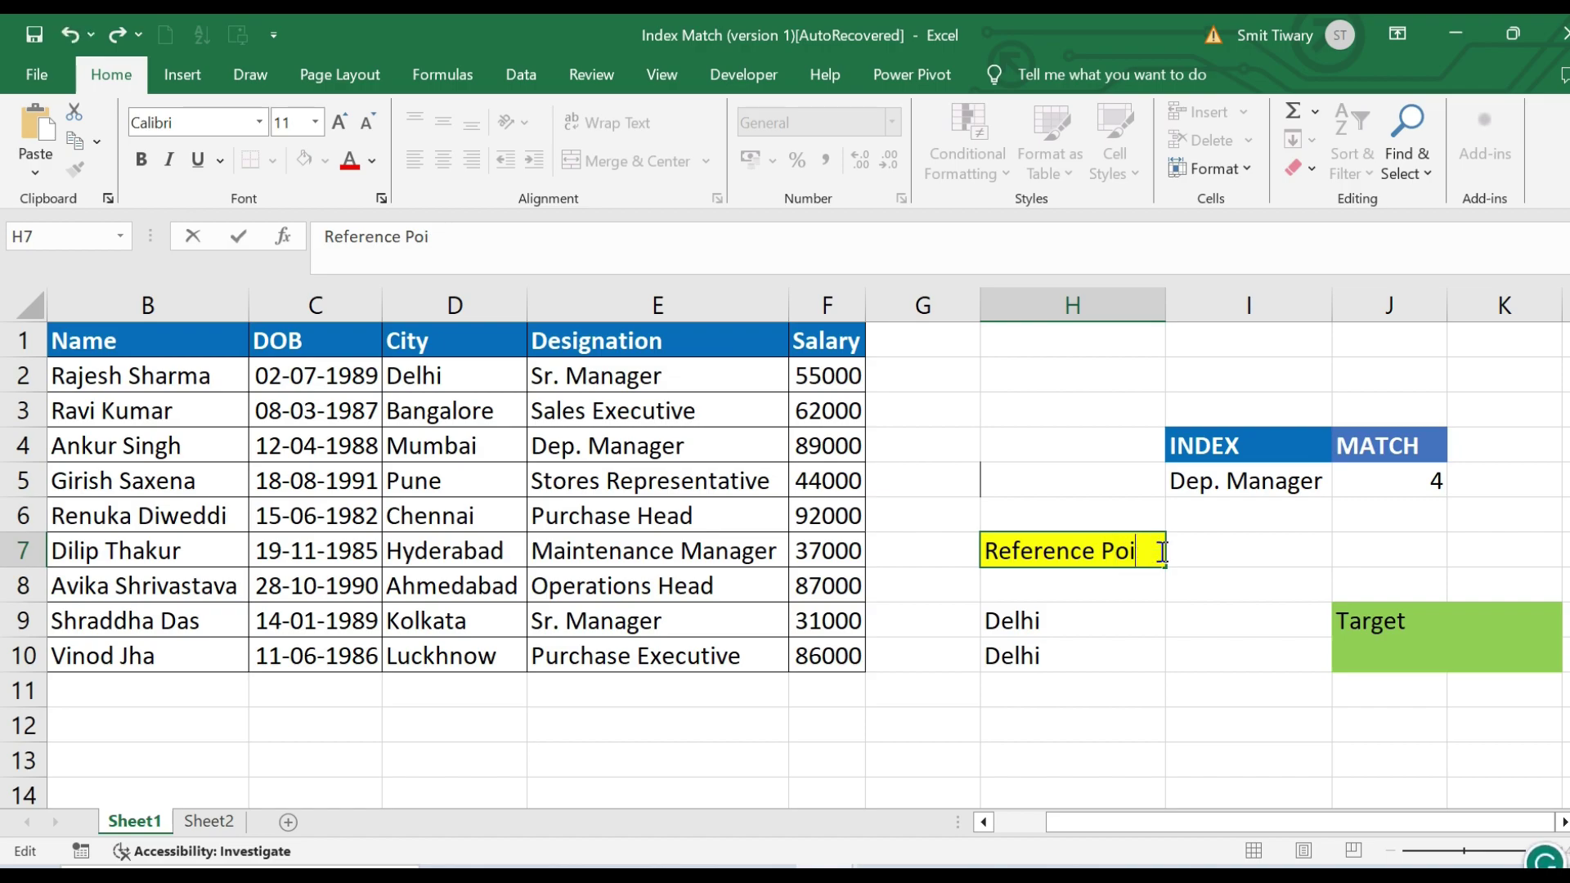
text(Cell)
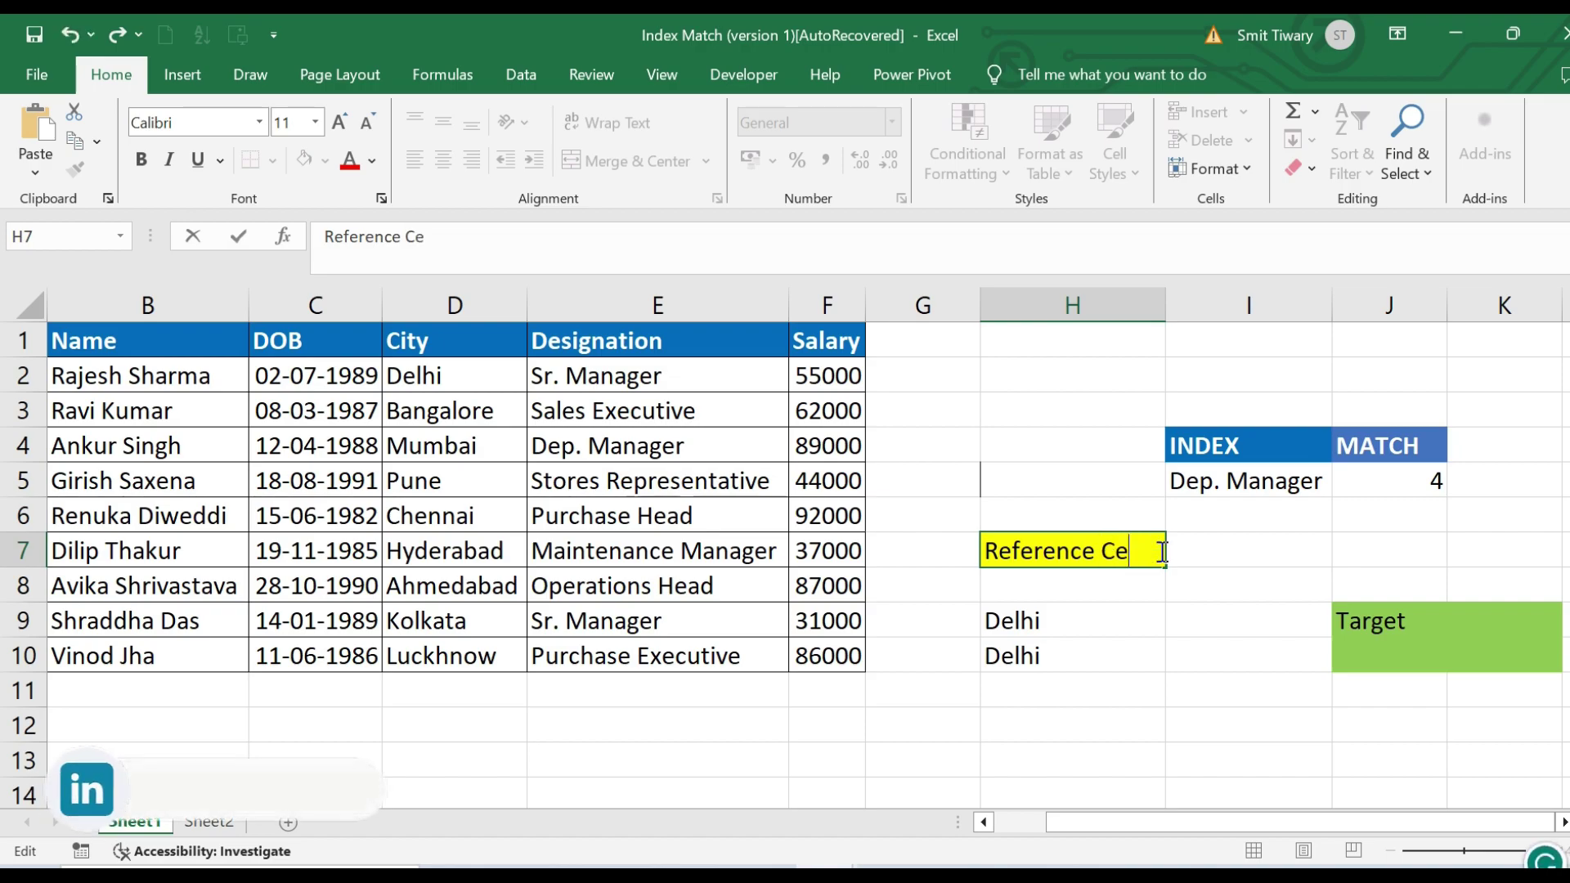
click(1184, 578)
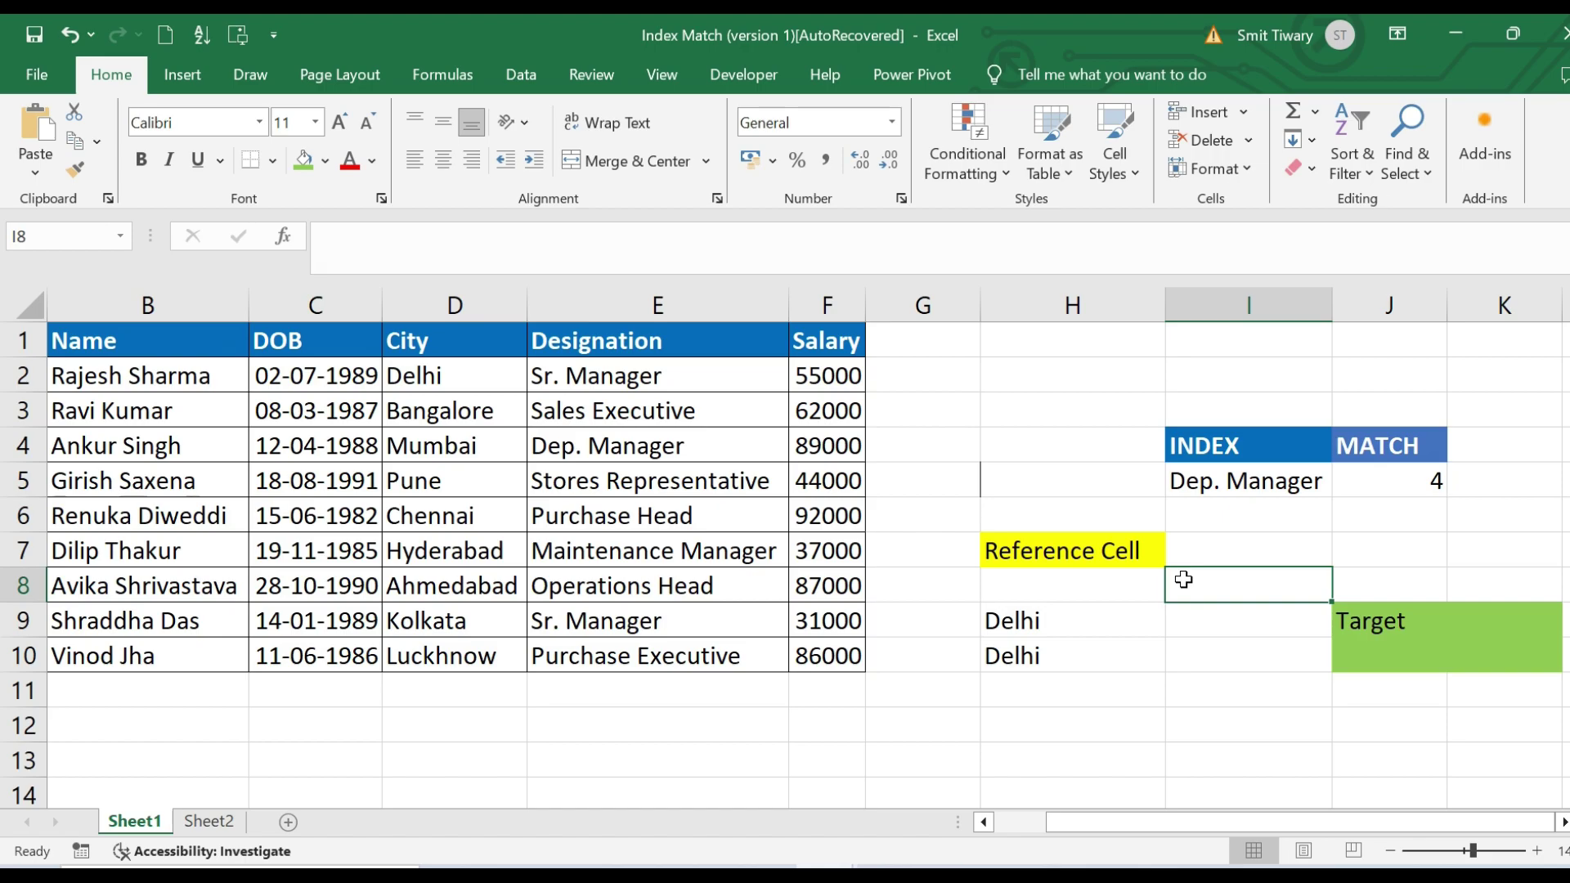
Review the OFFSET and INDEX formulas in H9 and H10, and enter the label "Offset," in G9
click(1055, 627)
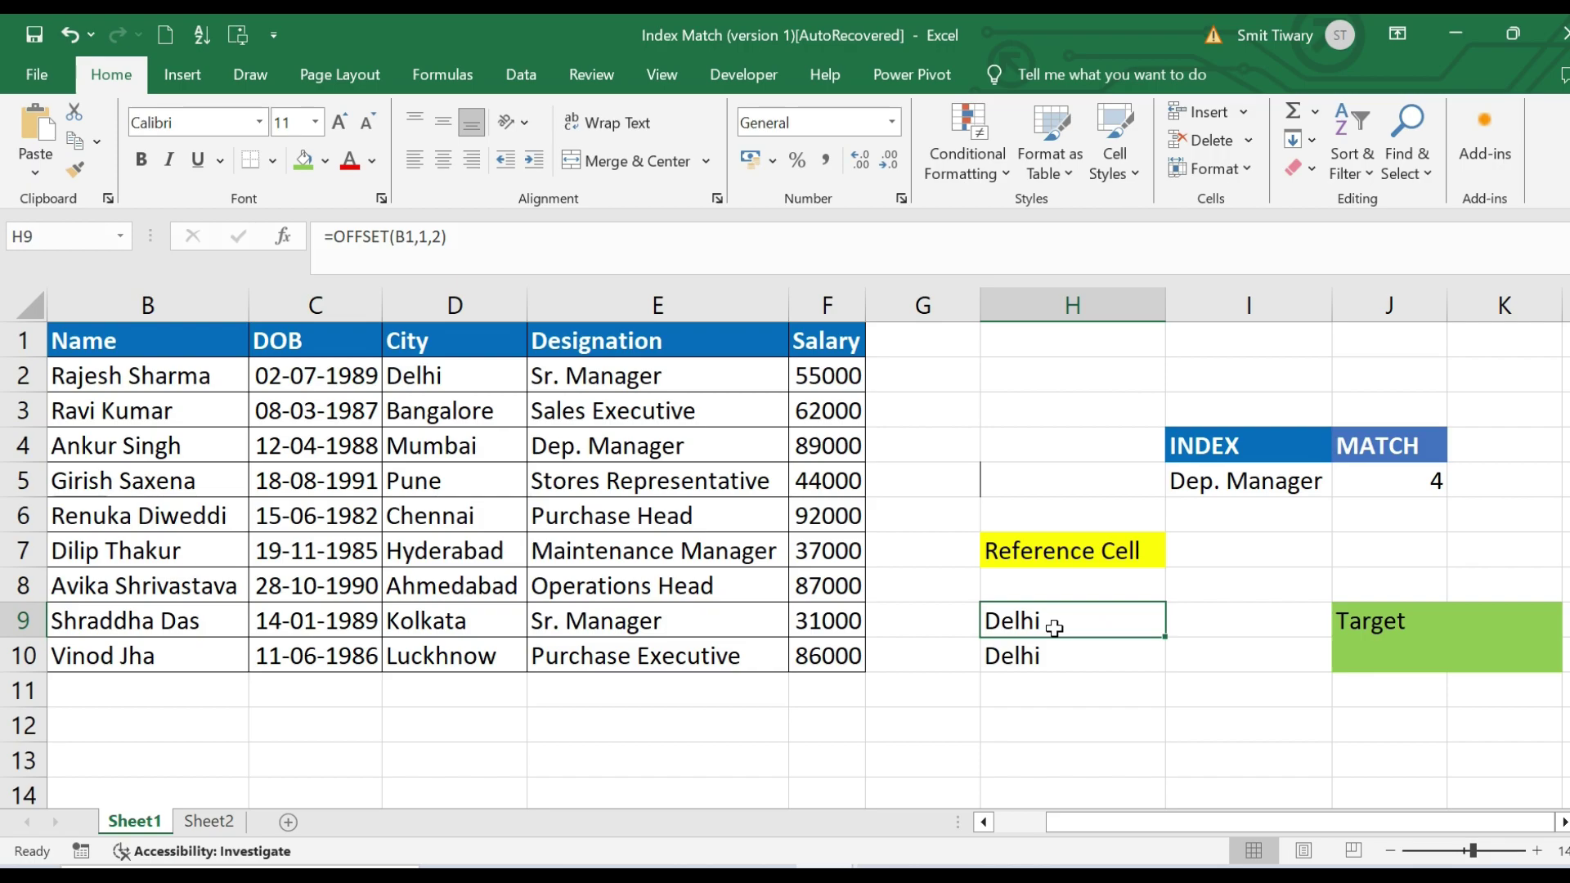
click(950, 623)
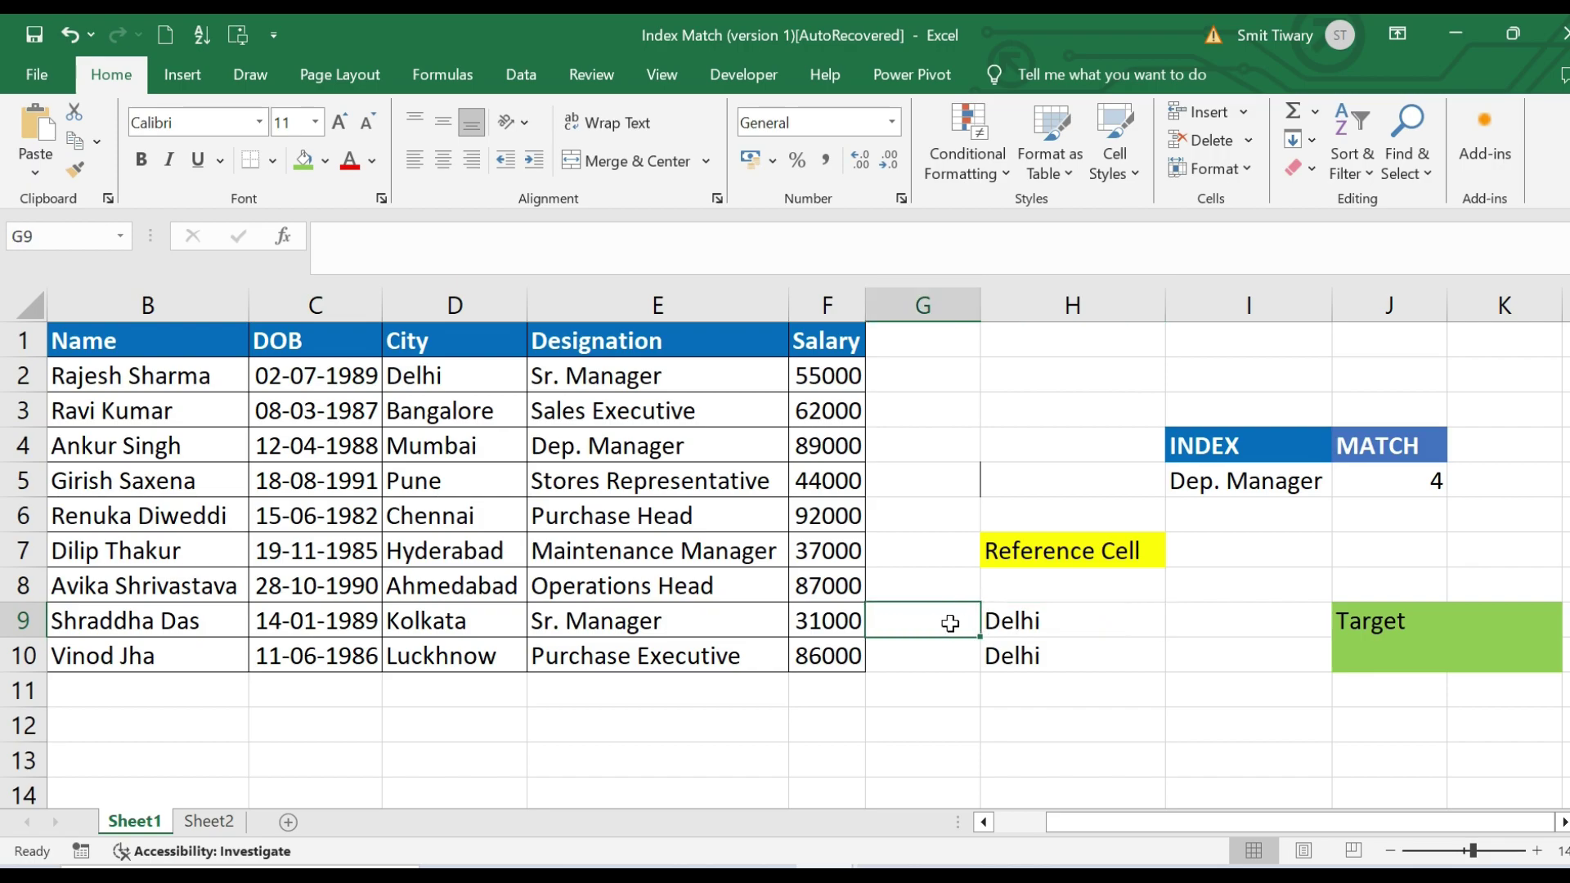
click(1060, 621)
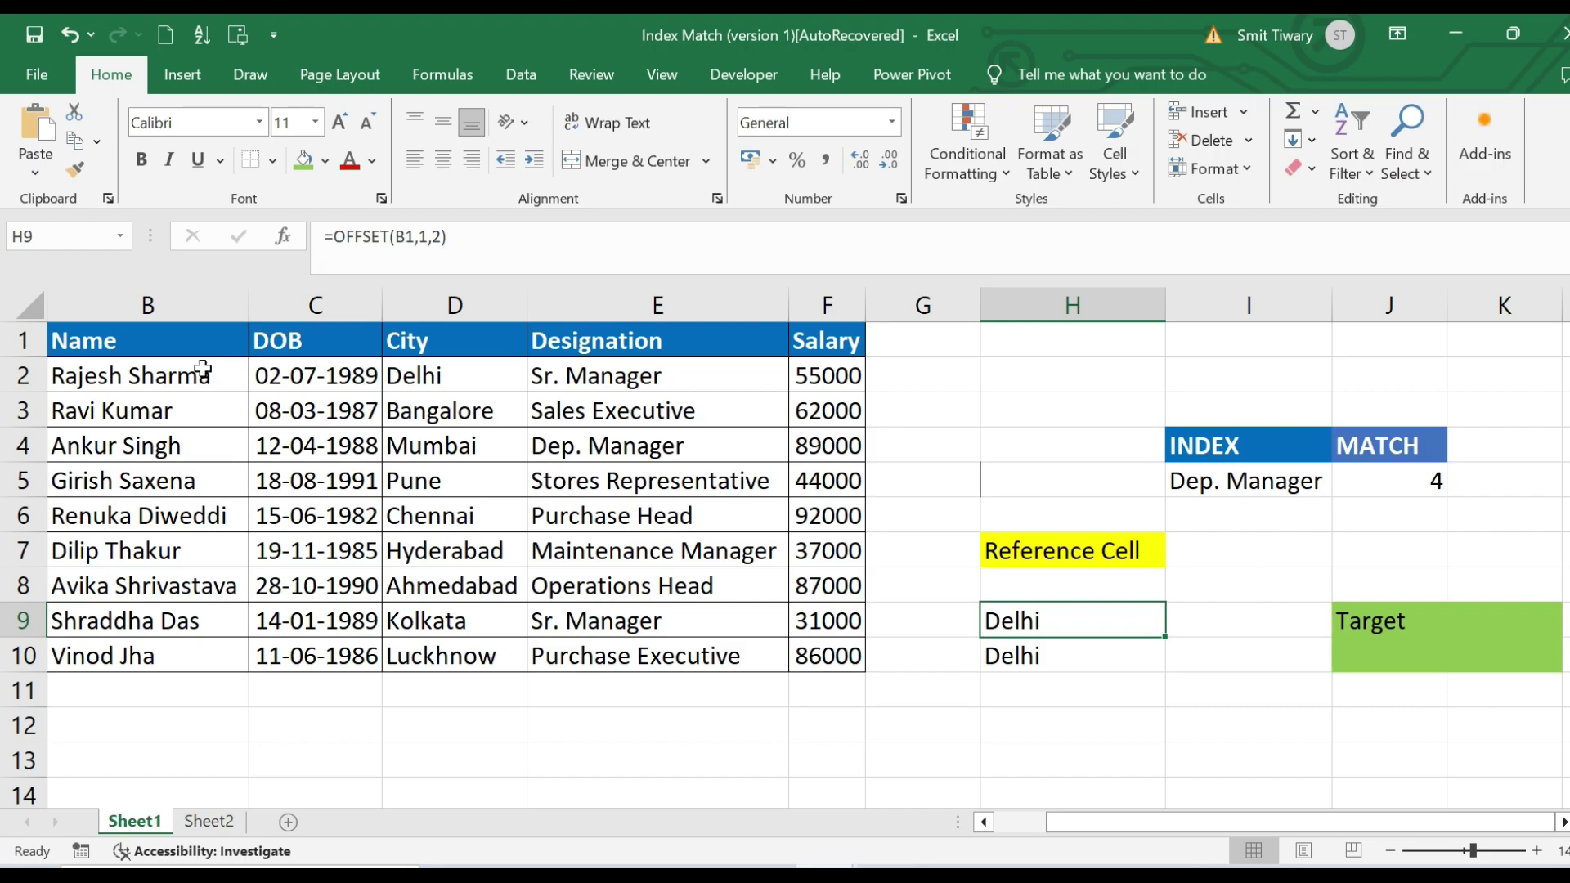
click(1088, 654)
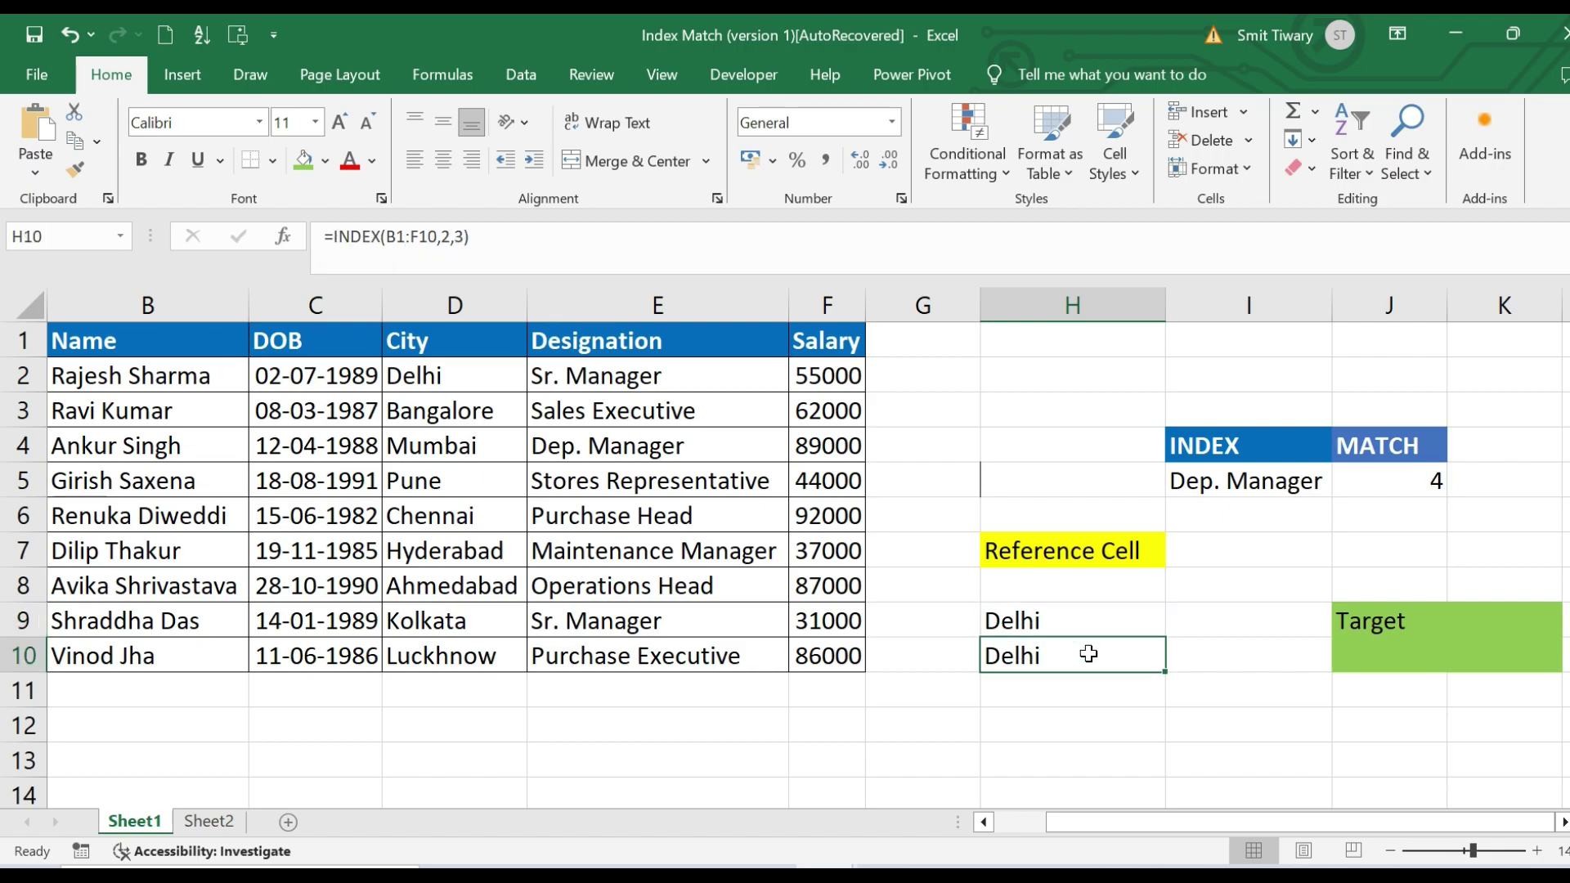
click(946, 619)
text(O)
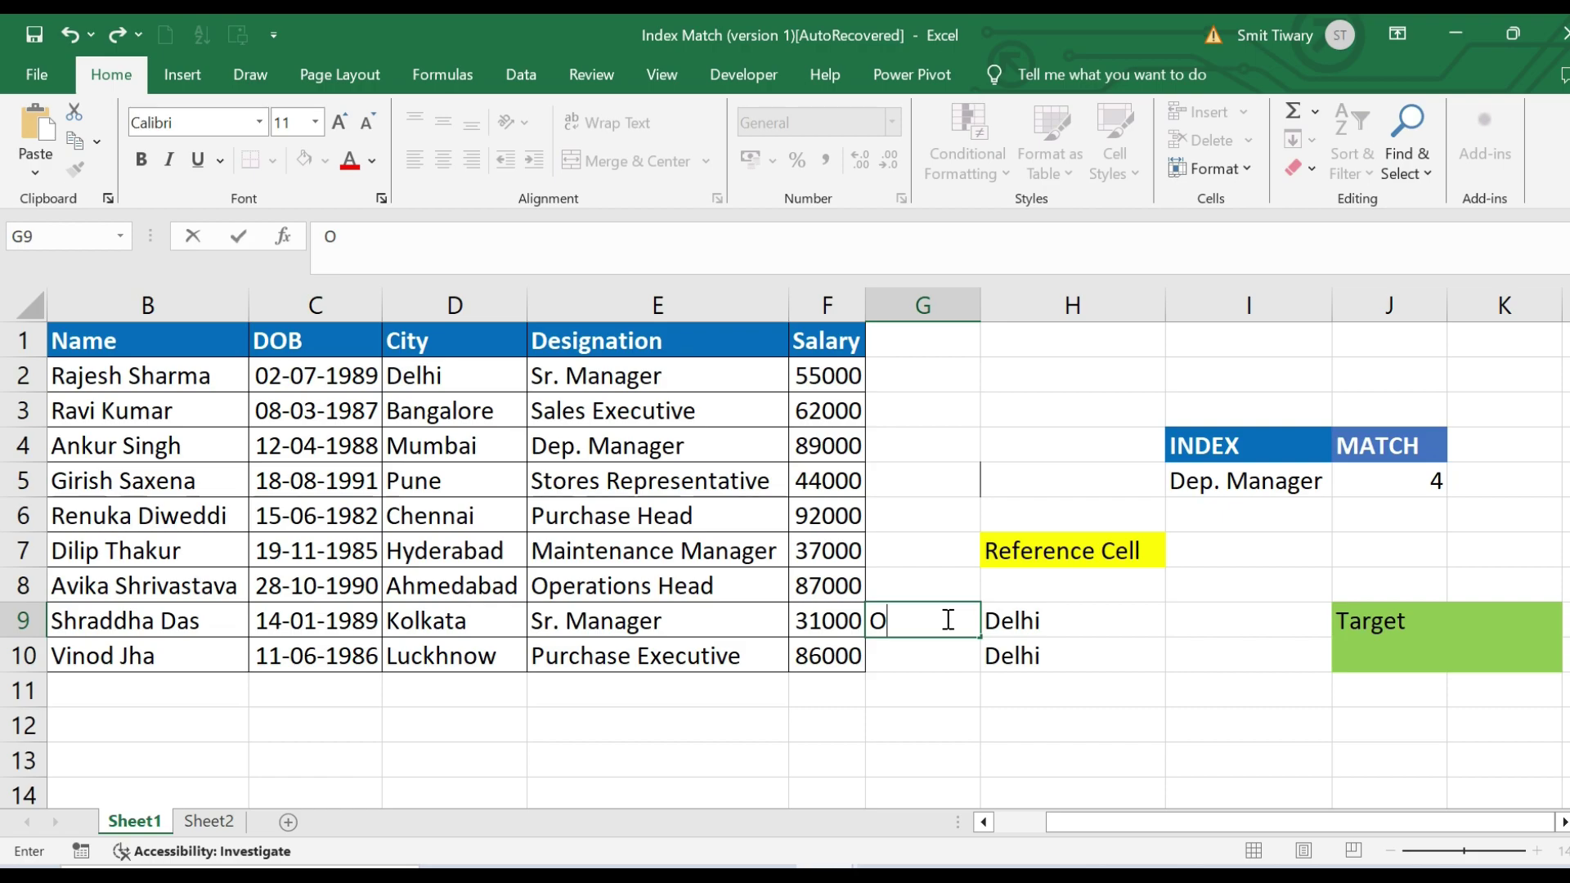
text(ffset,)
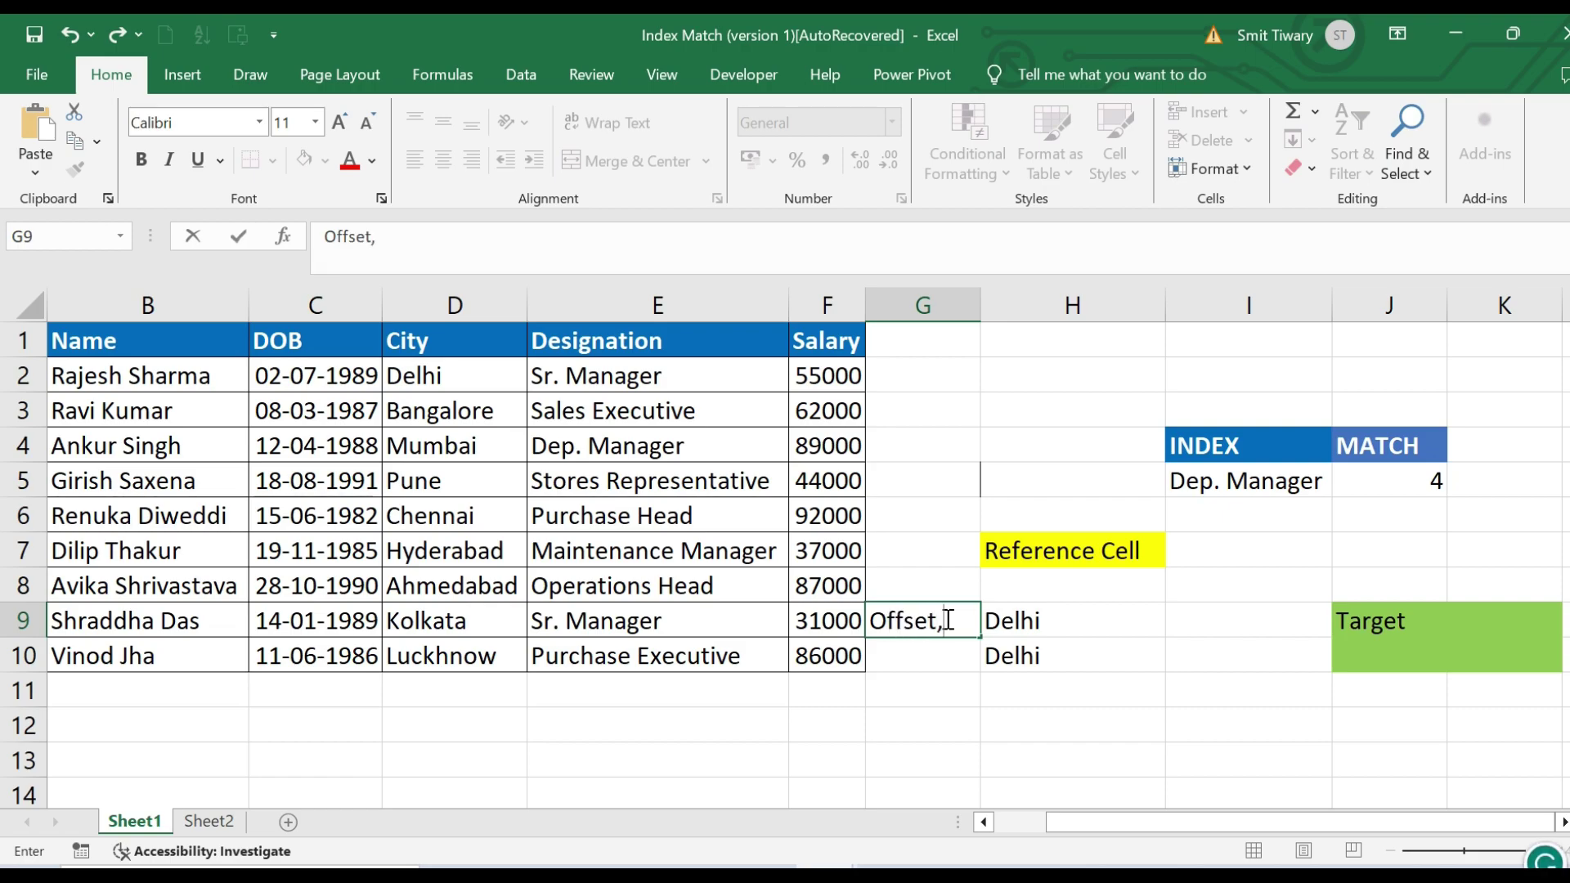
scroll(389, 691, left, 1)
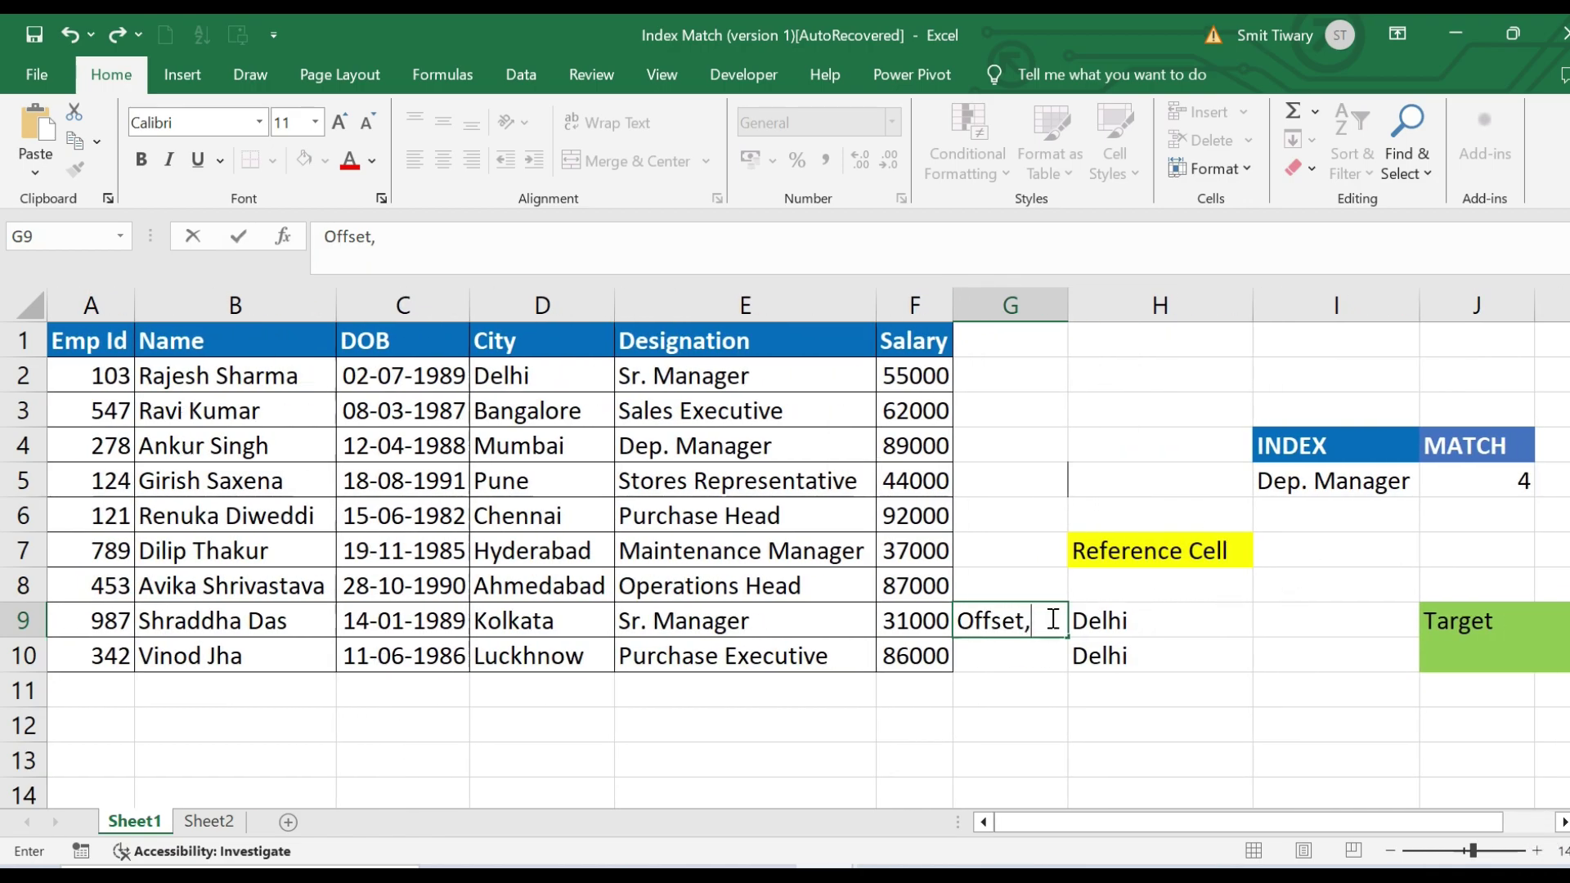
click(1130, 623)
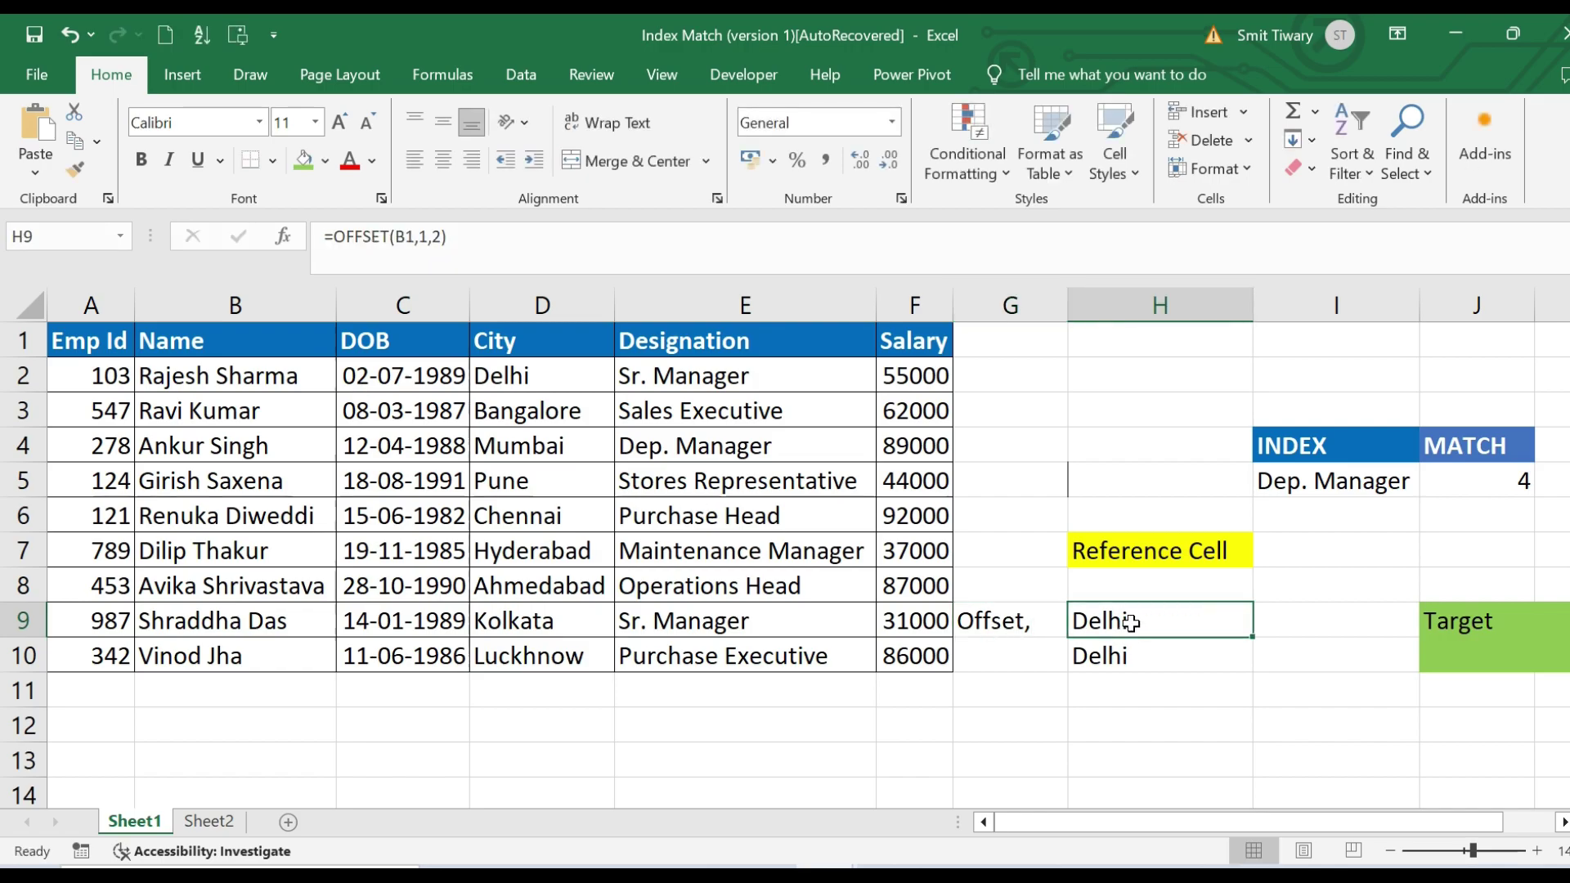
Extend the G9 label to "Offset,B1" and enter the label "Index" in G10
click(1032, 618)
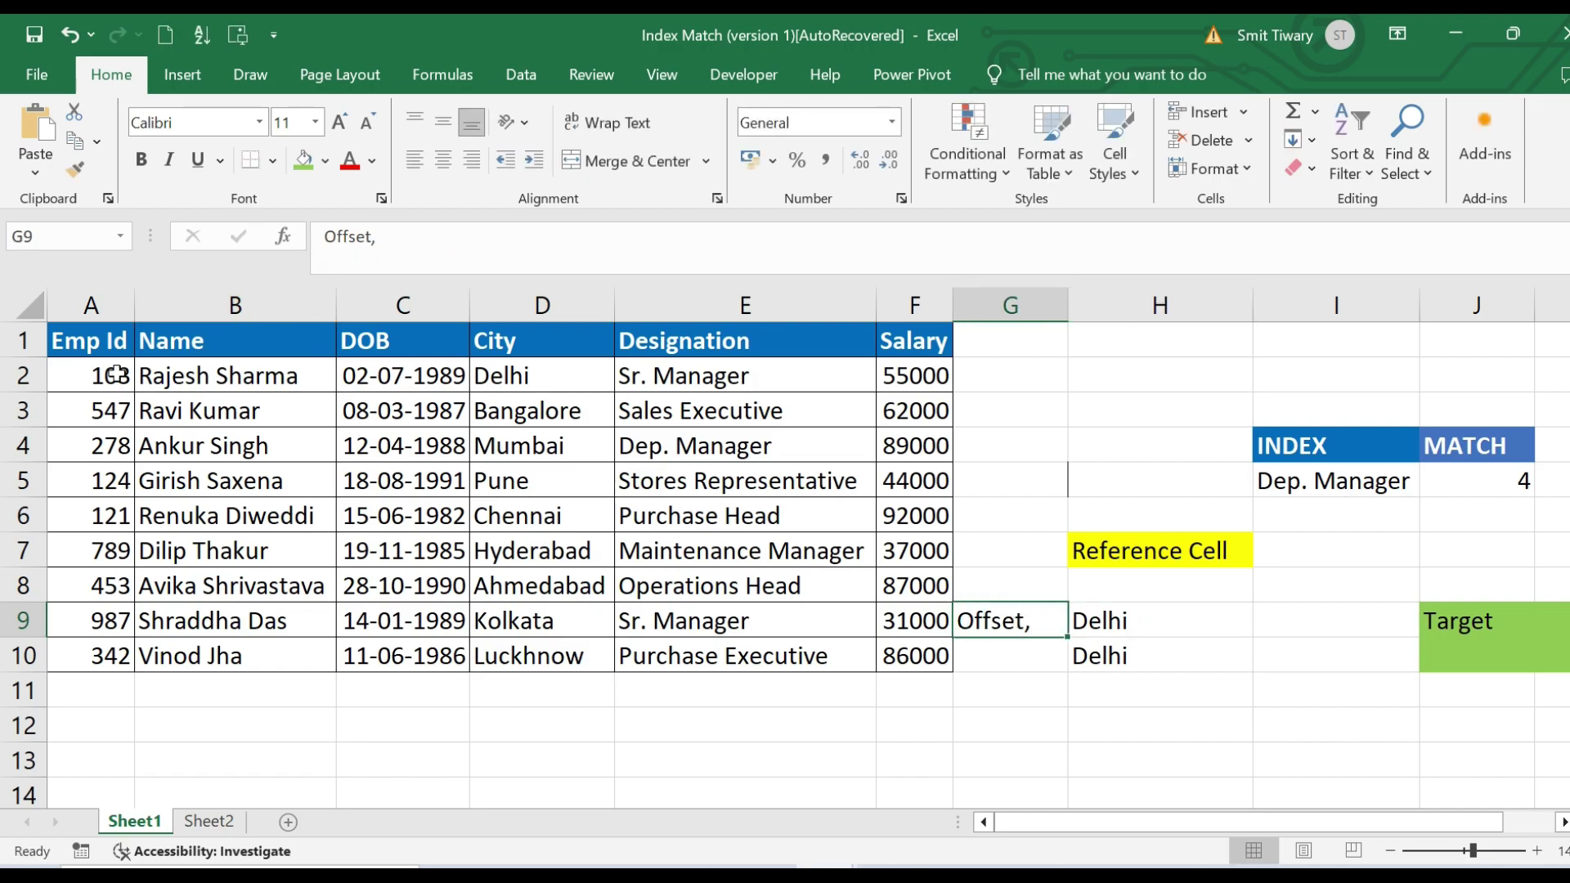
double_click(1038, 618)
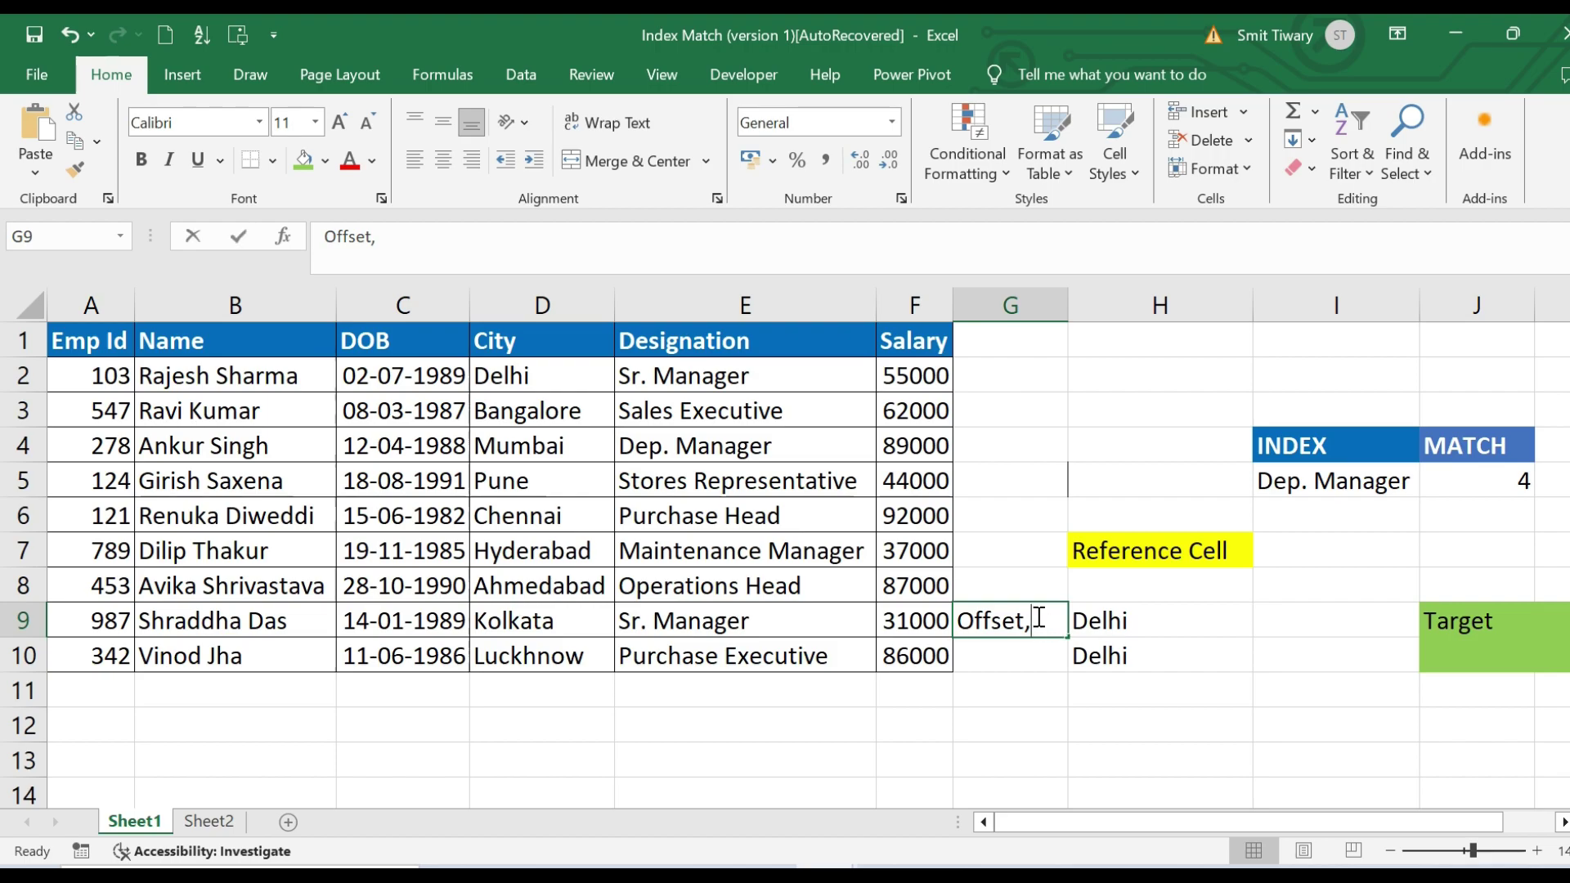
text(B1)
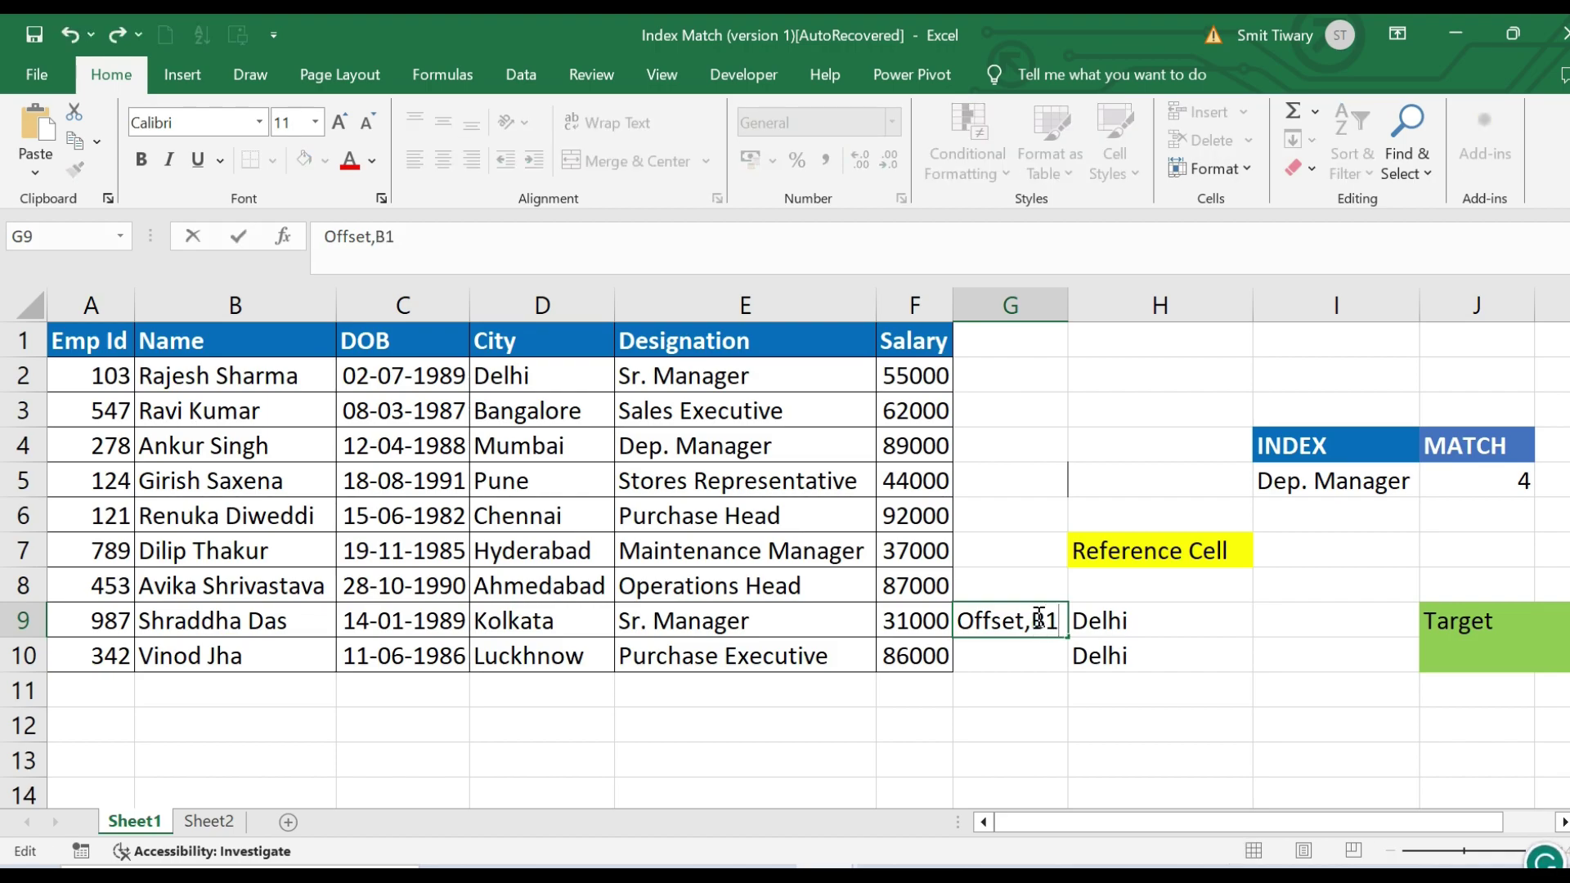
key(Return)
text(I)
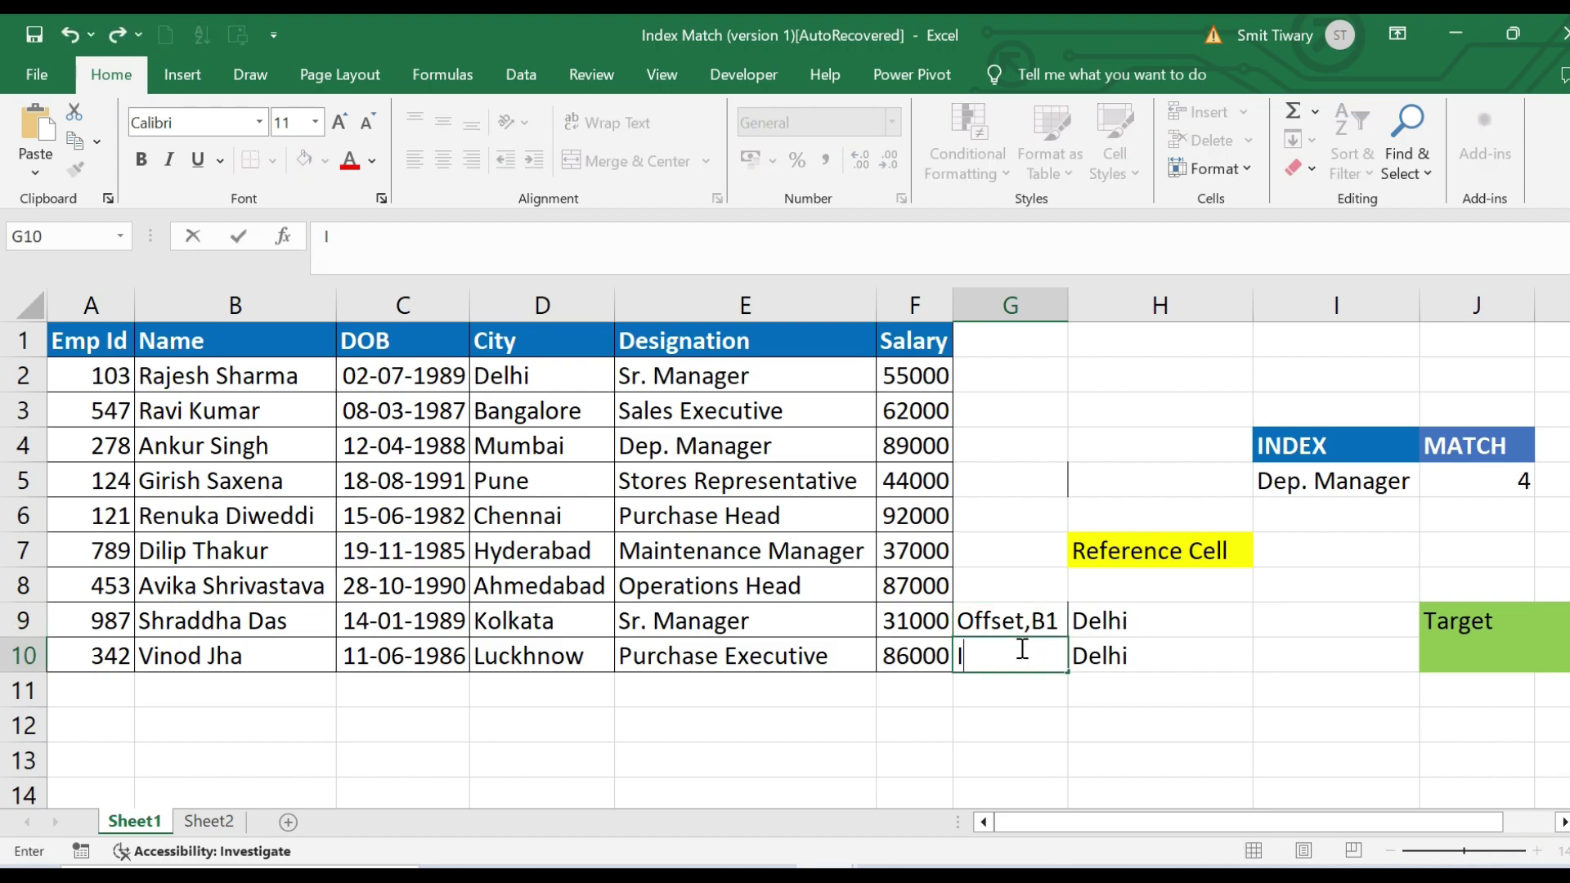
text(ndex)
click(1132, 705)
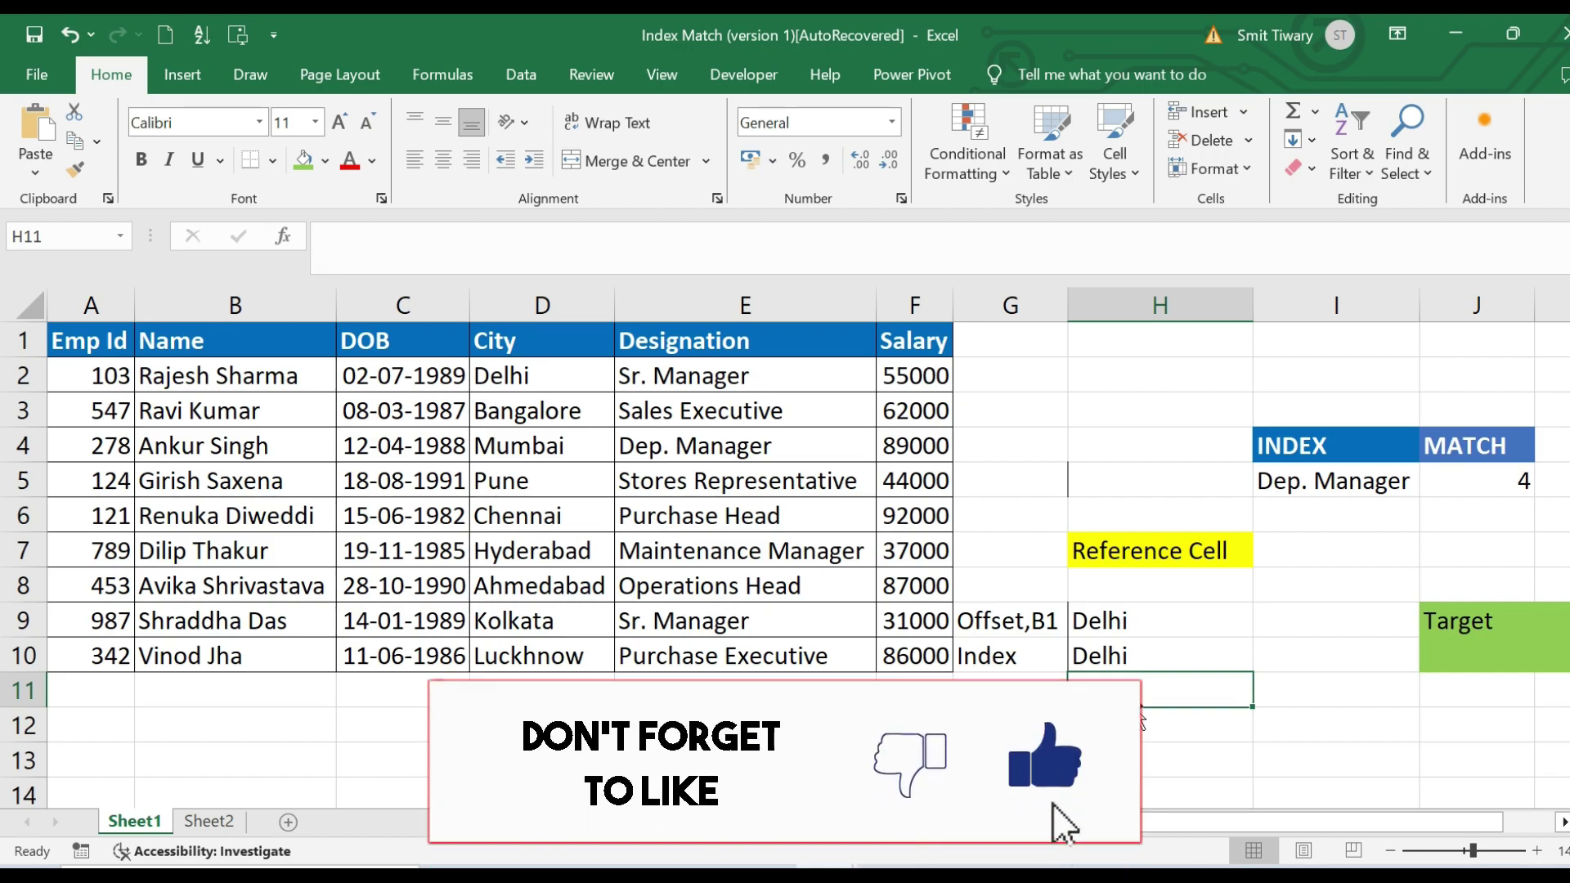
right_click(1127, 424)
click(1076, 420)
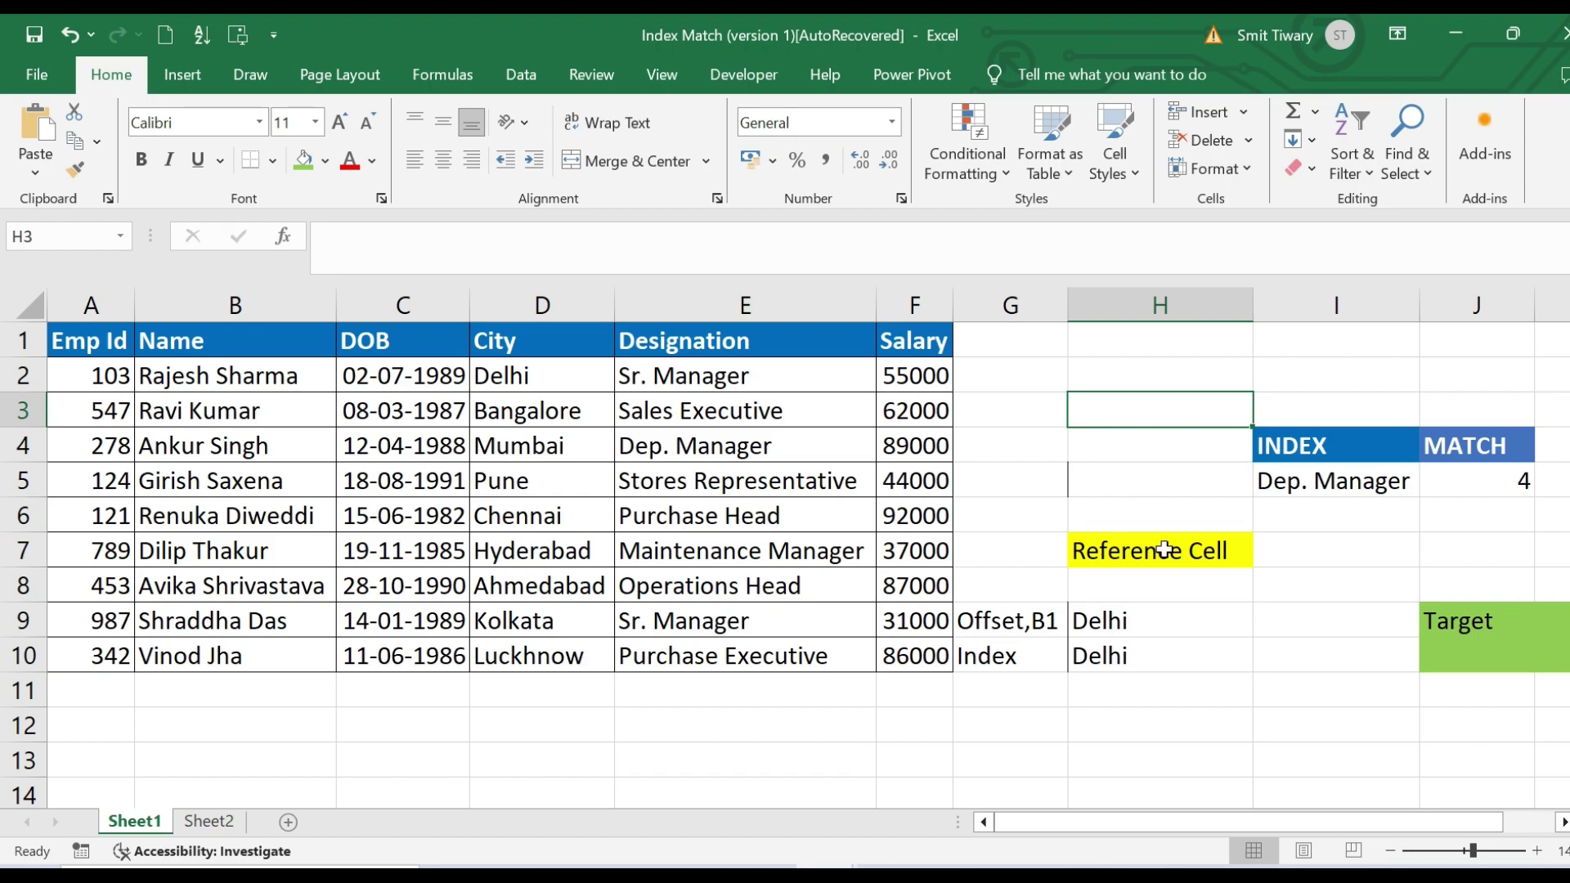
click(1317, 550)
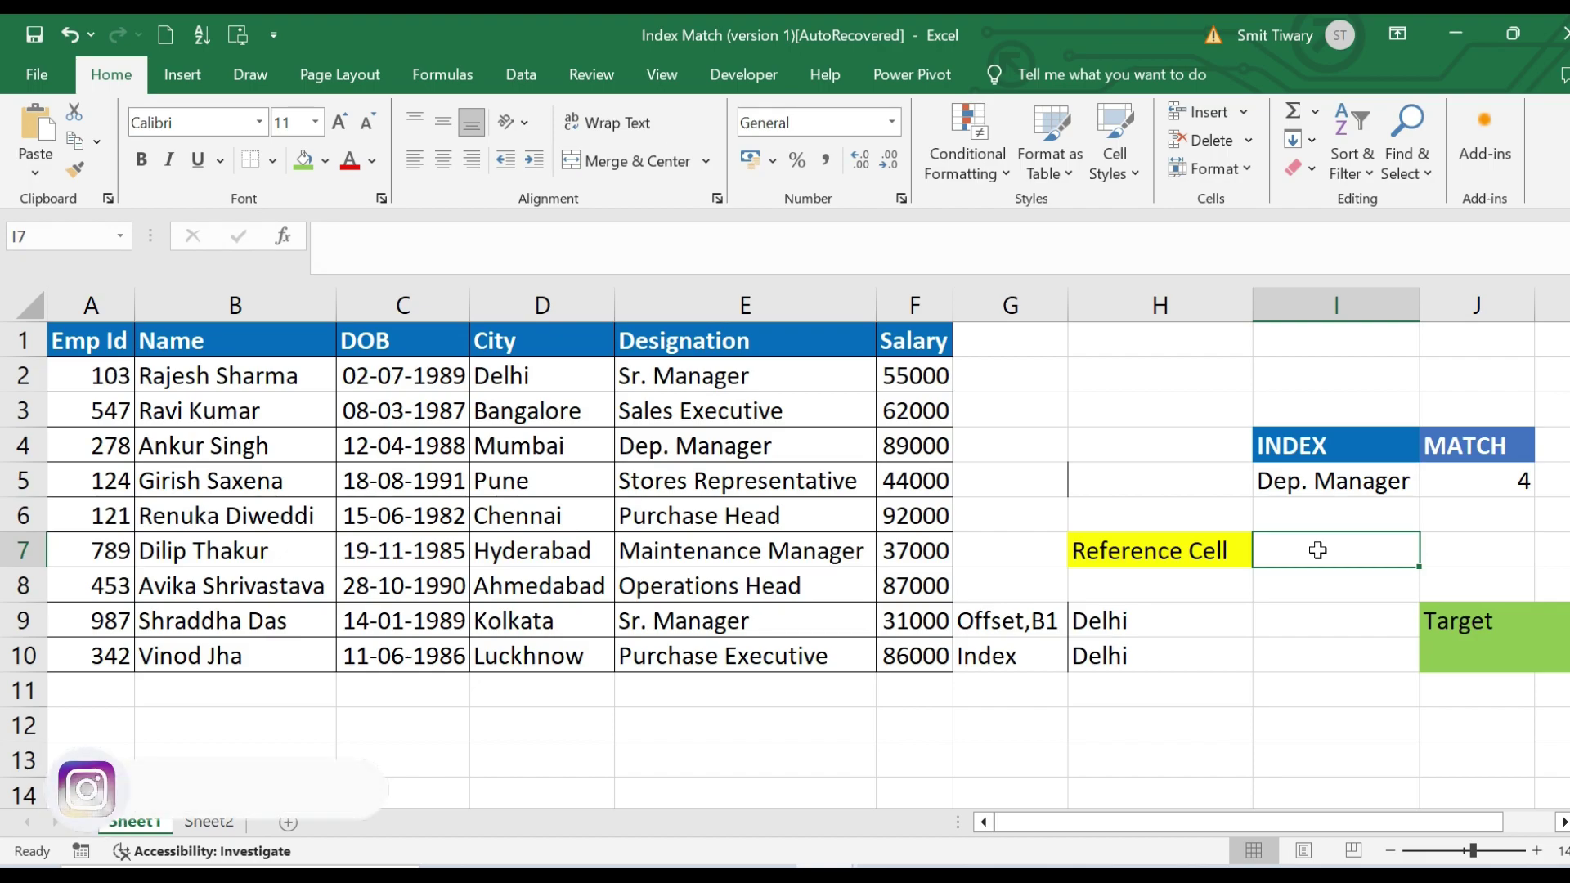
text(=VE)
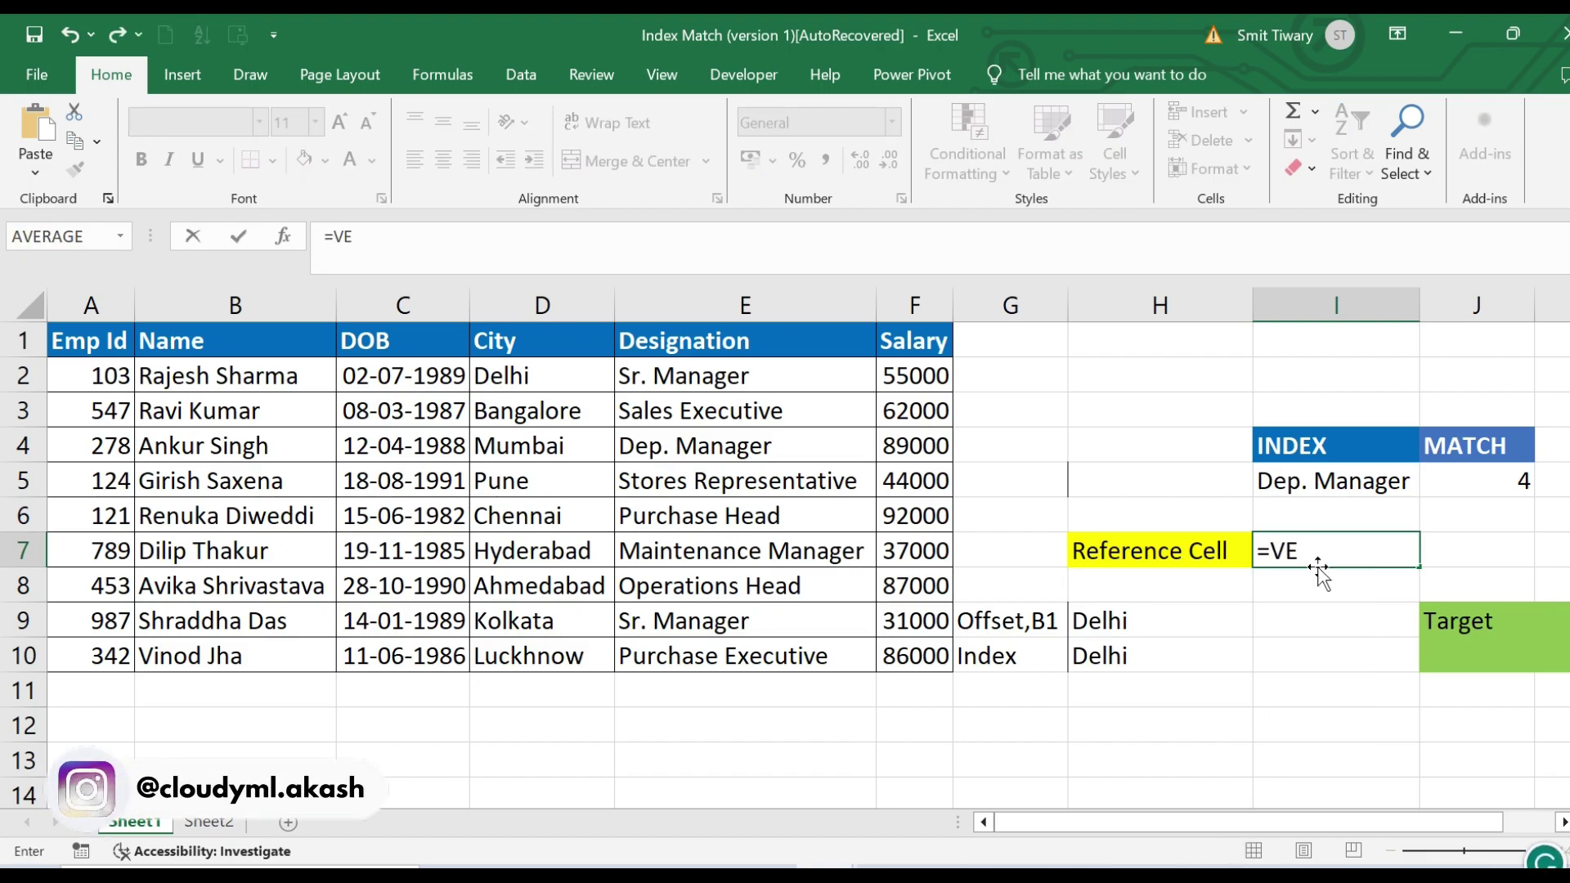
key(BackSpace)
key(BackSpace)
key(BackSpace)
text(+VE)
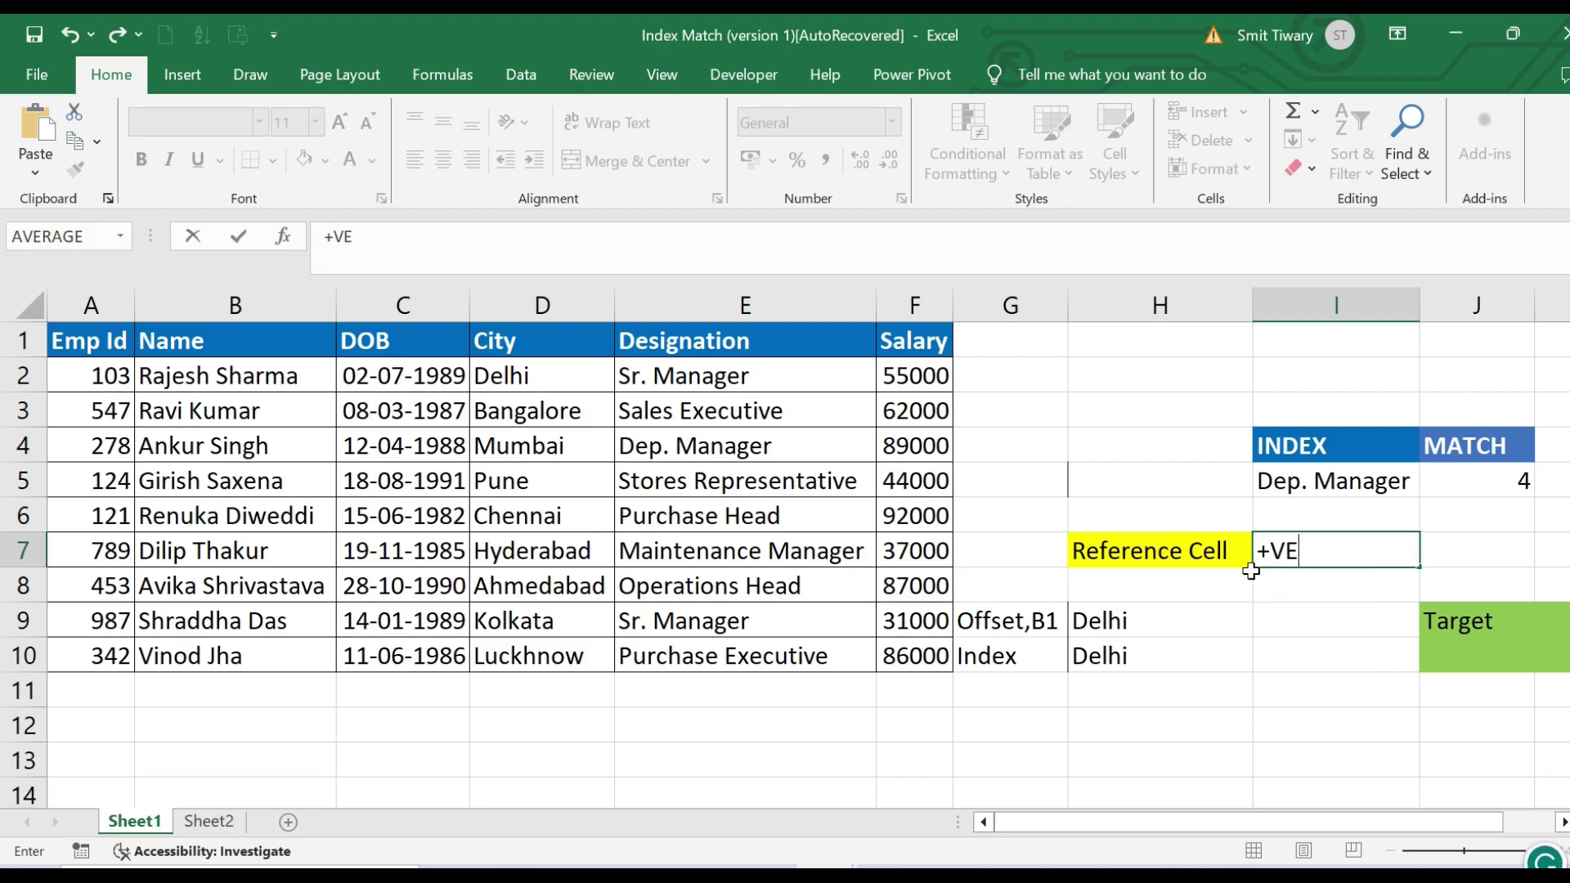
click(1162, 584)
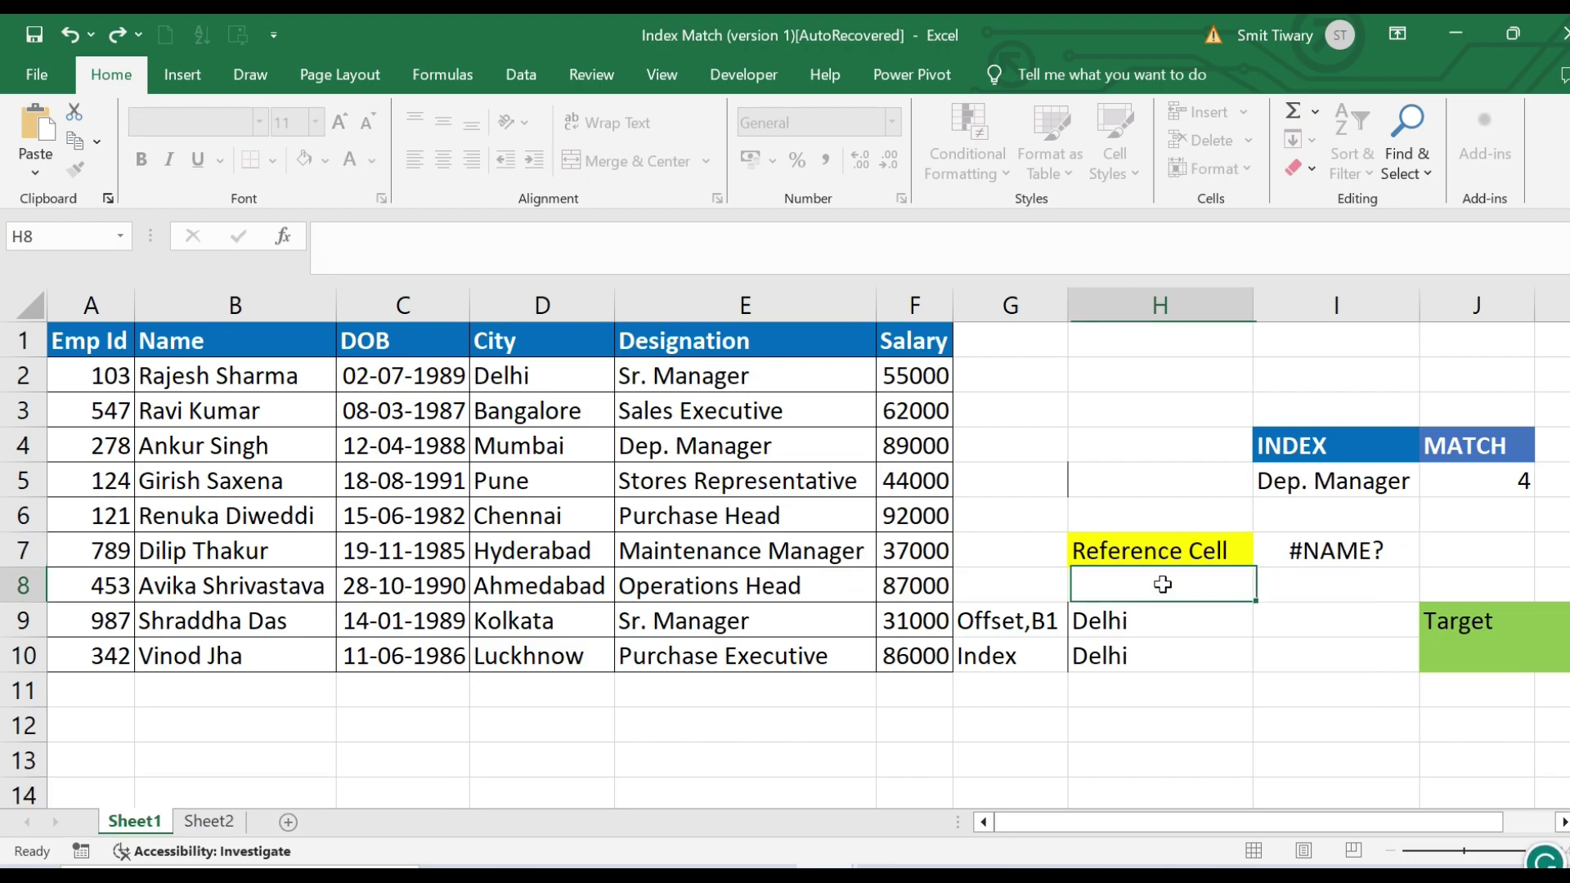
click(1357, 565)
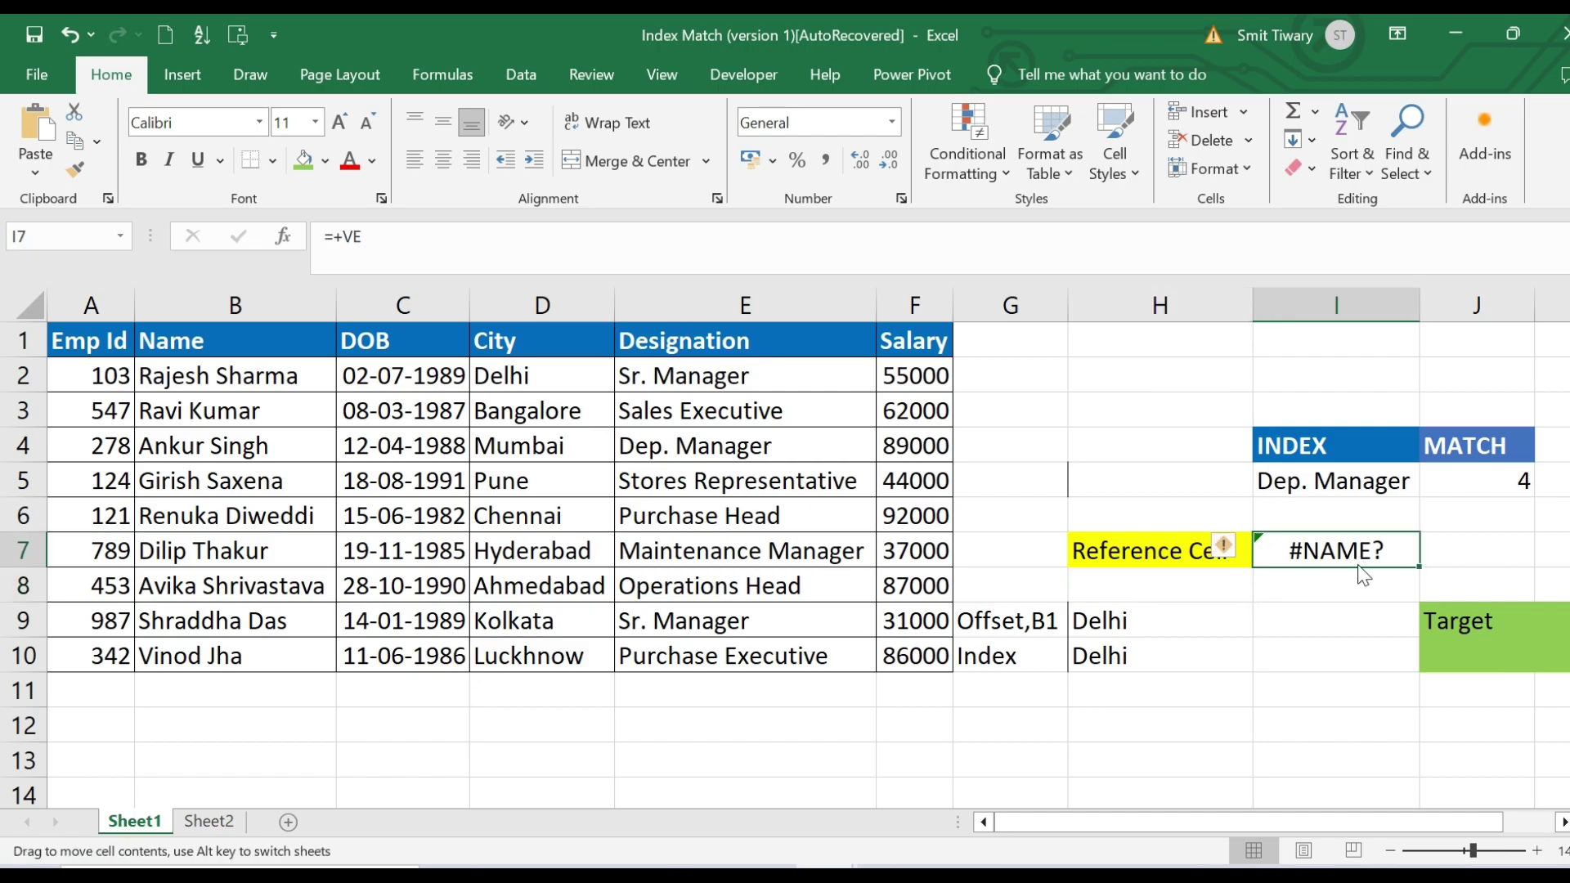
key(Delete)
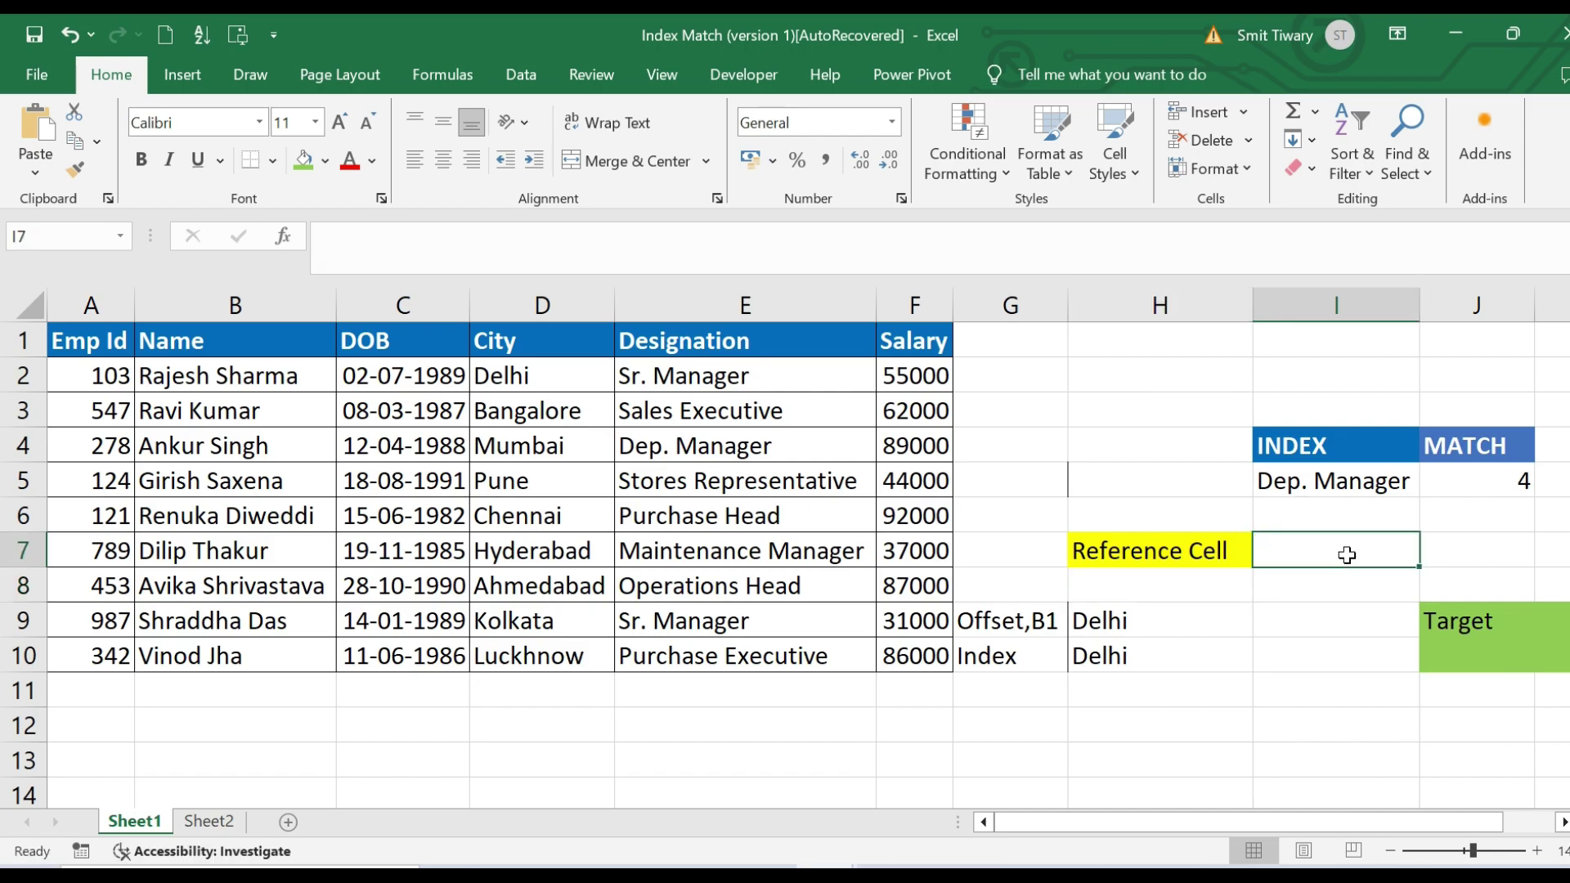
Enter "Positive" in I7 and H8, the cells beside and below the Reference Cell label
text(Positive)
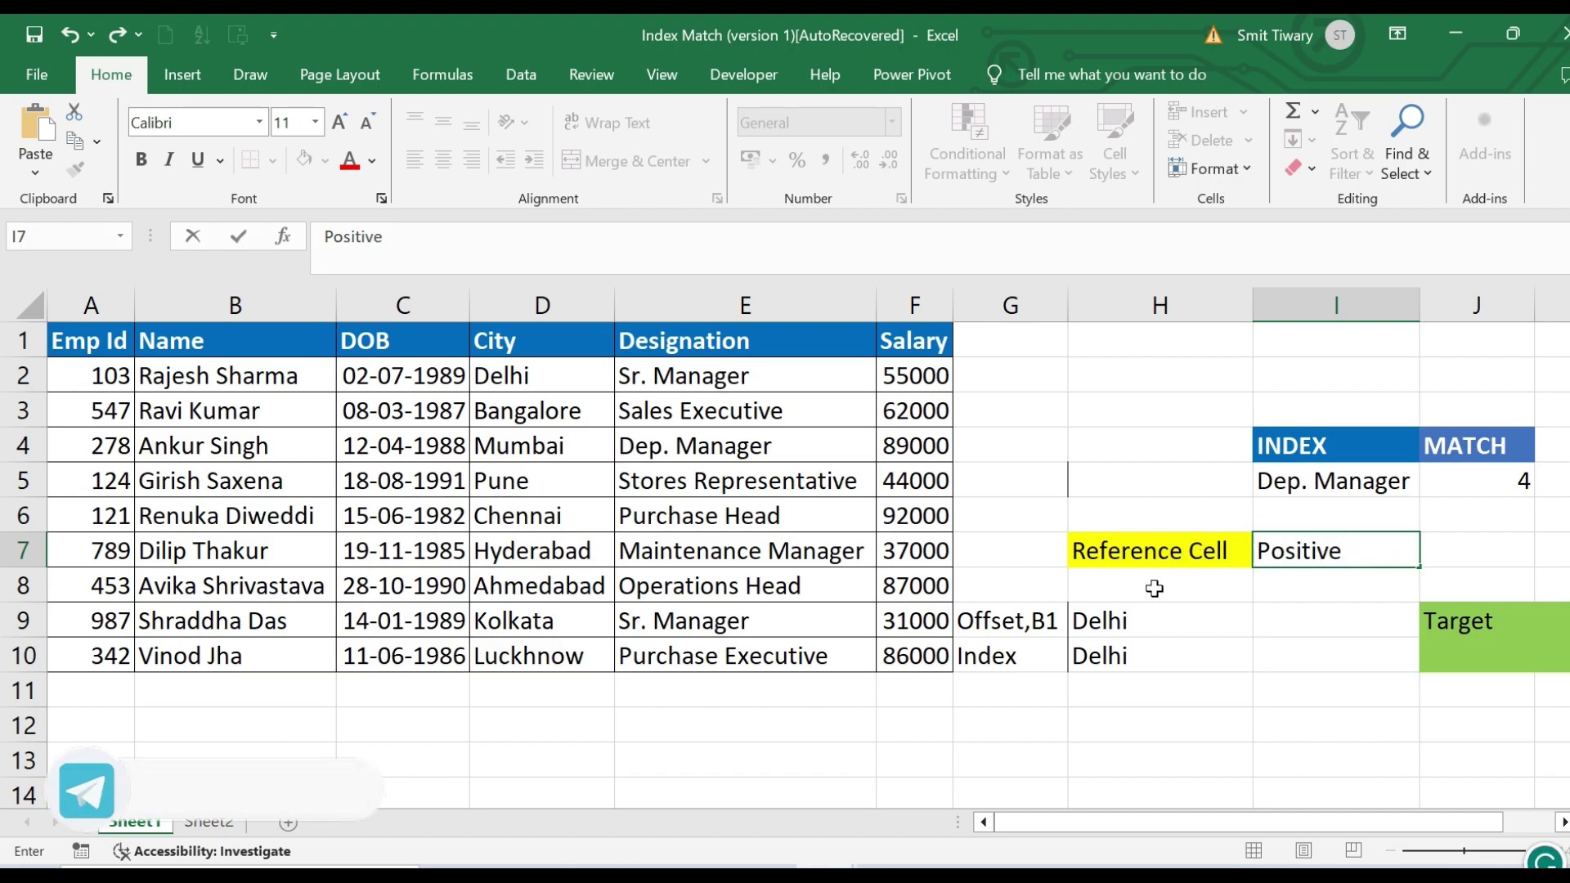
click(1153, 588)
text(Positive)
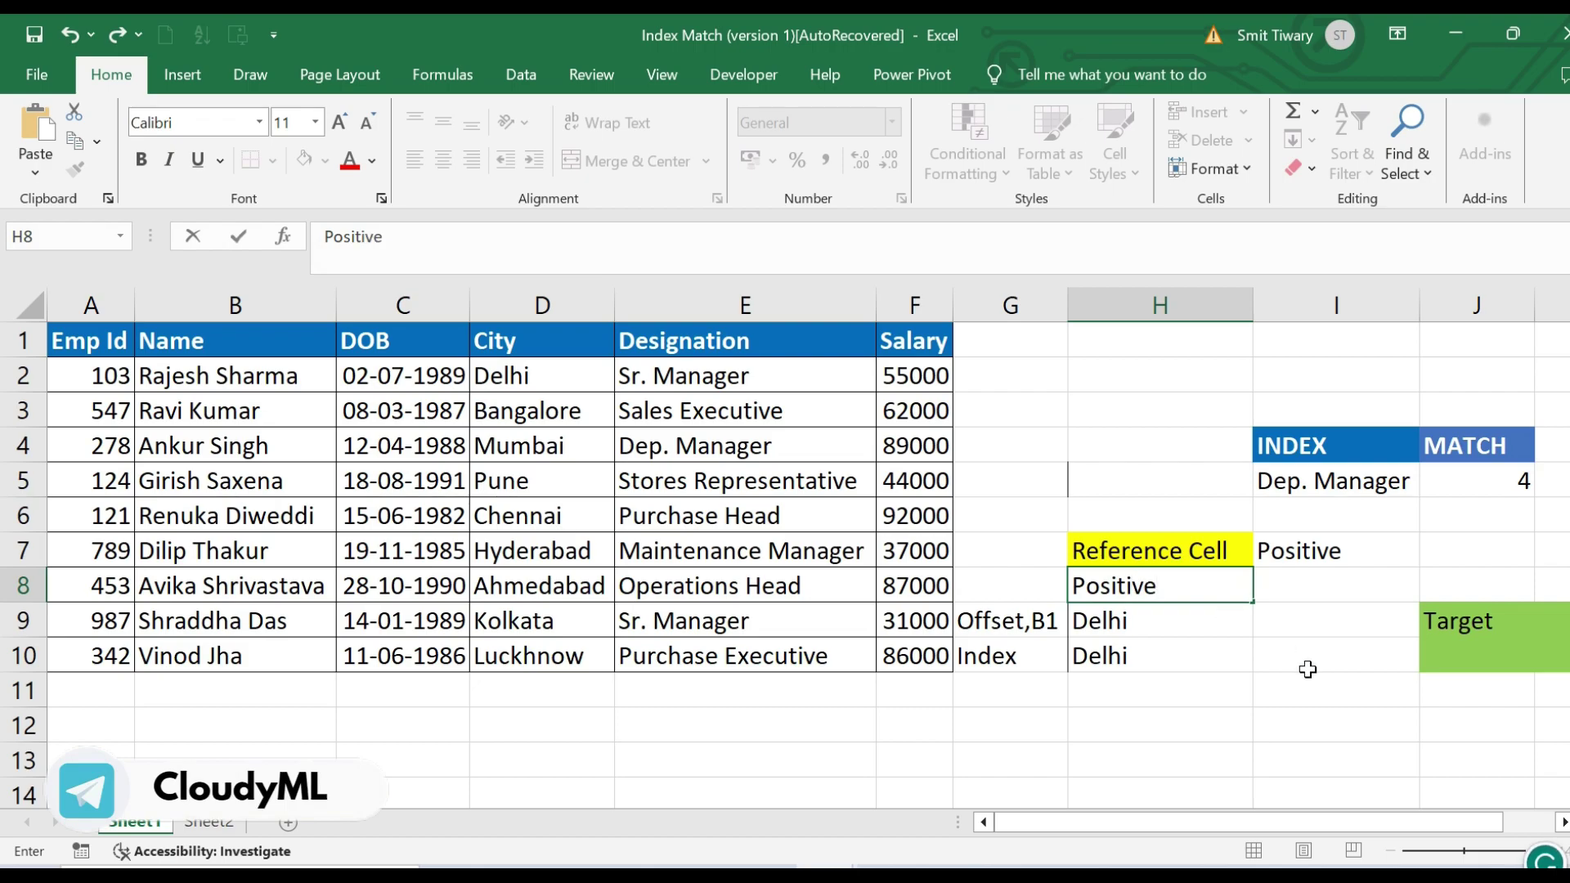
click(1307, 669)
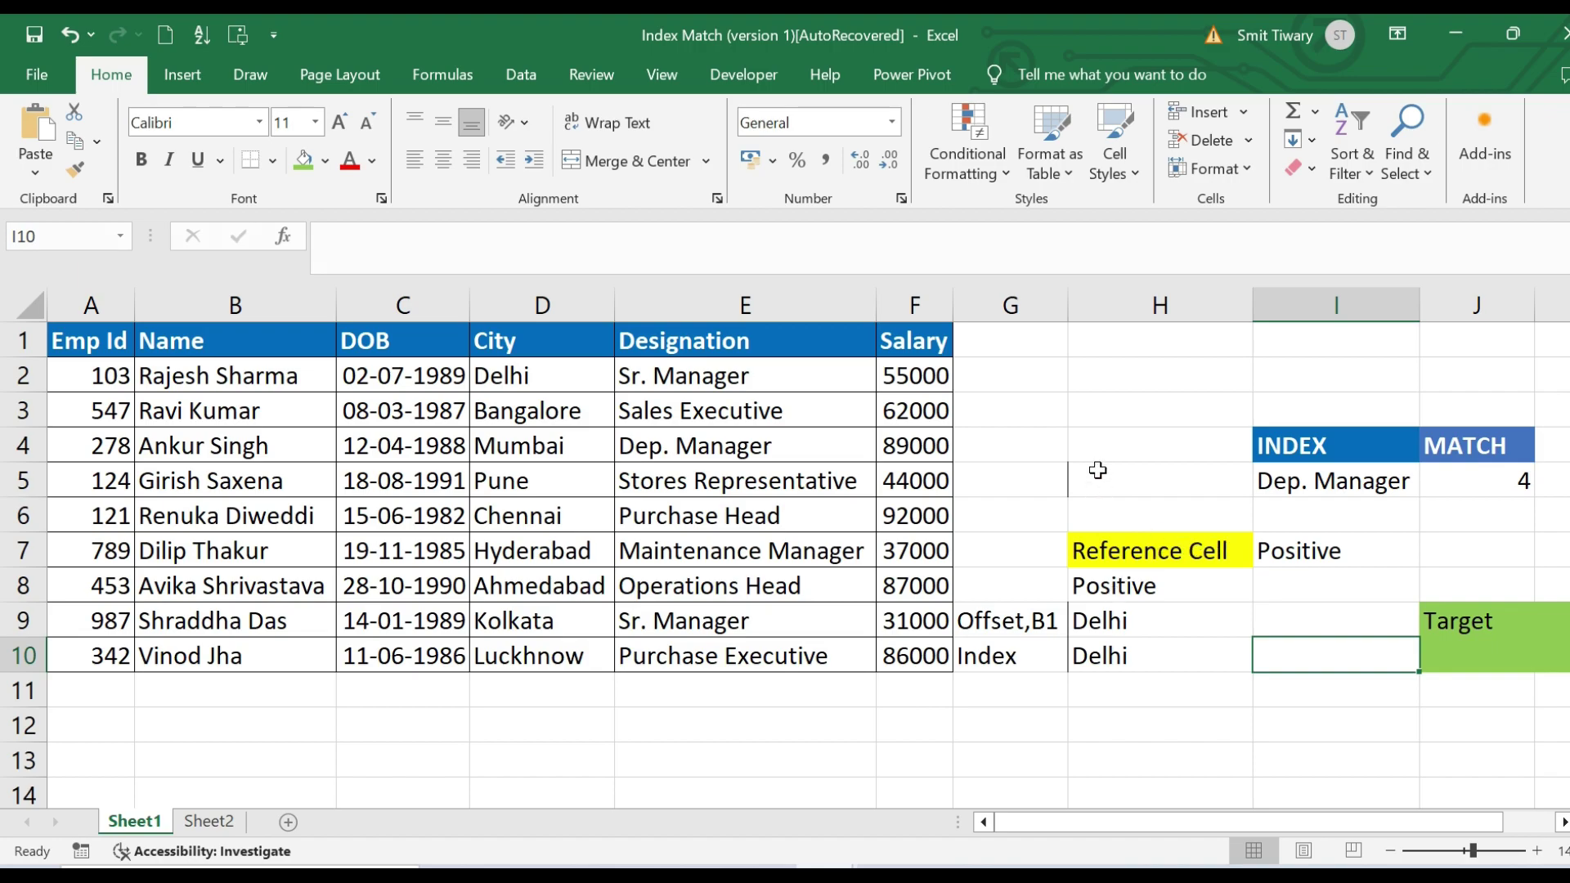
Fill both "Positive" cells, H8 and I7, with light blue
click(1125, 581)
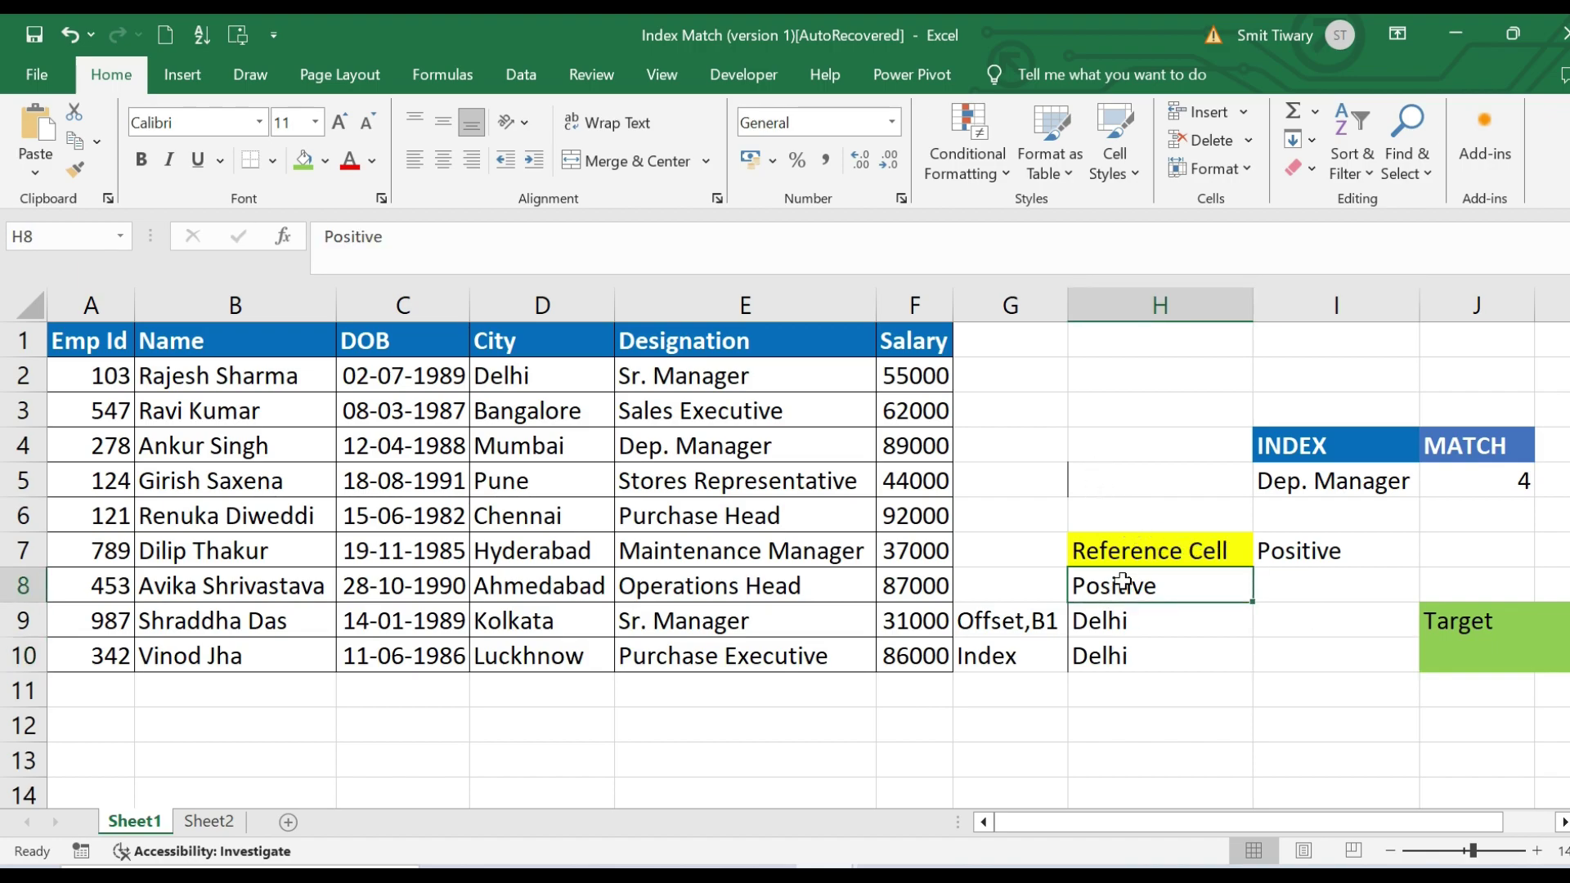
click(325, 161)
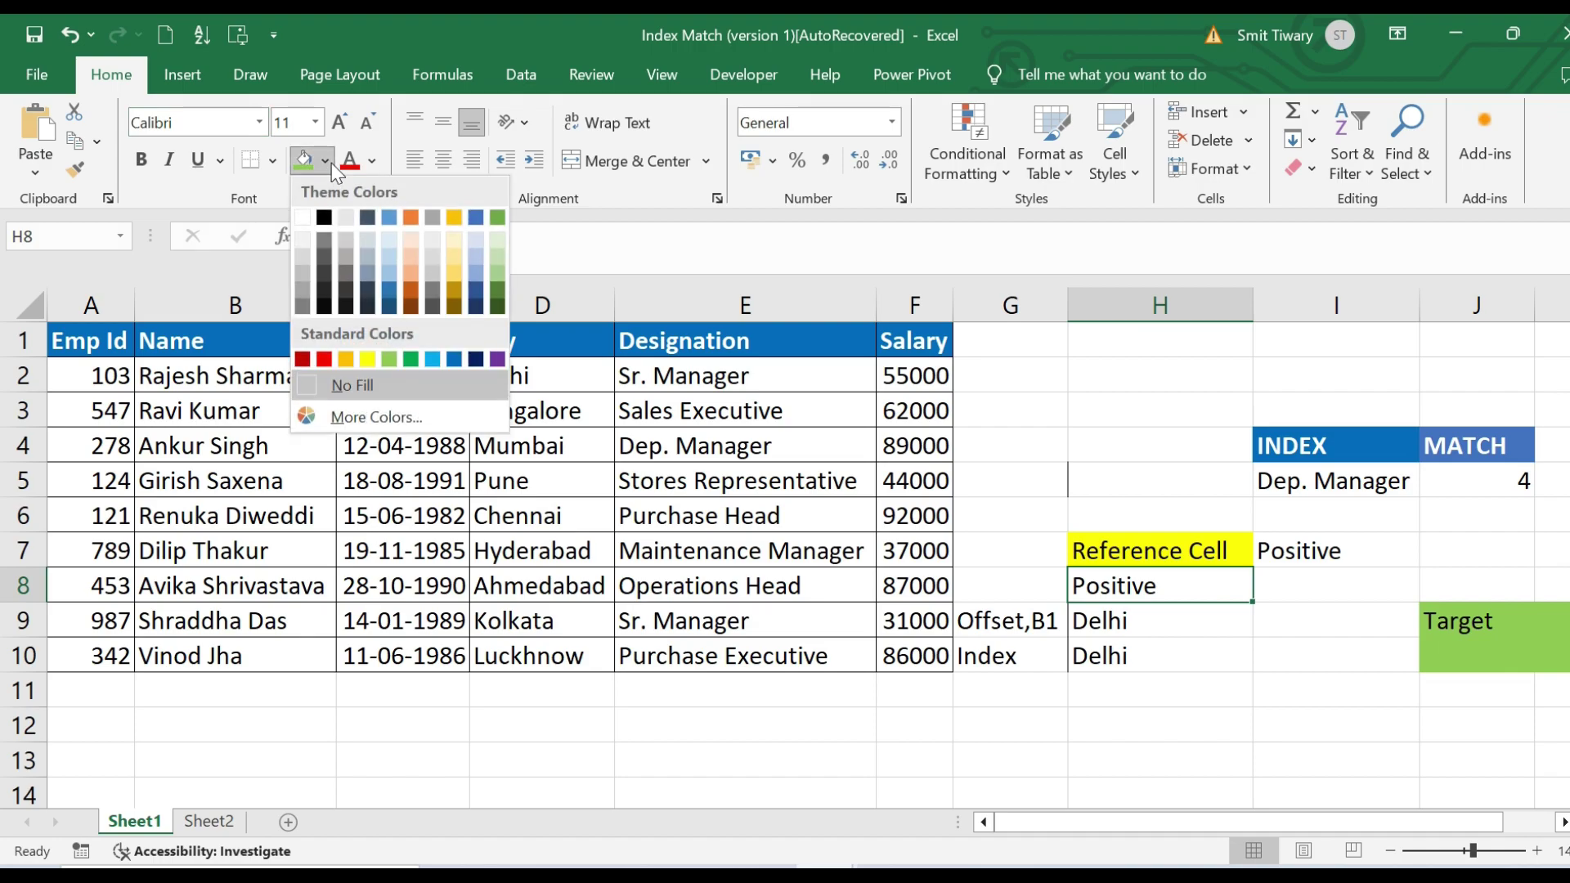
click(388, 251)
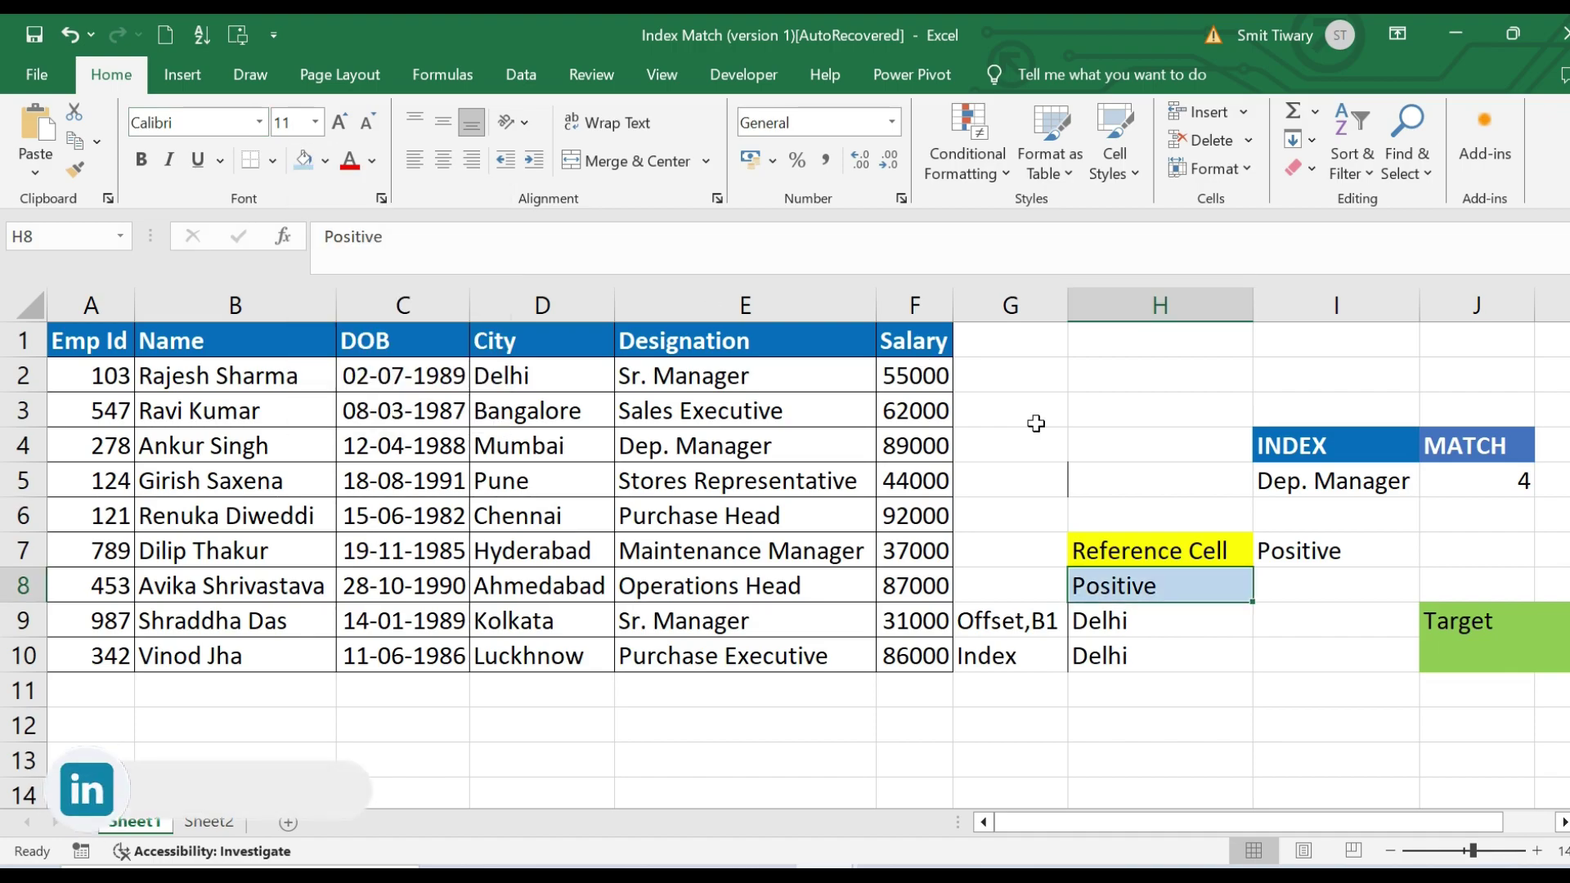
click(1285, 542)
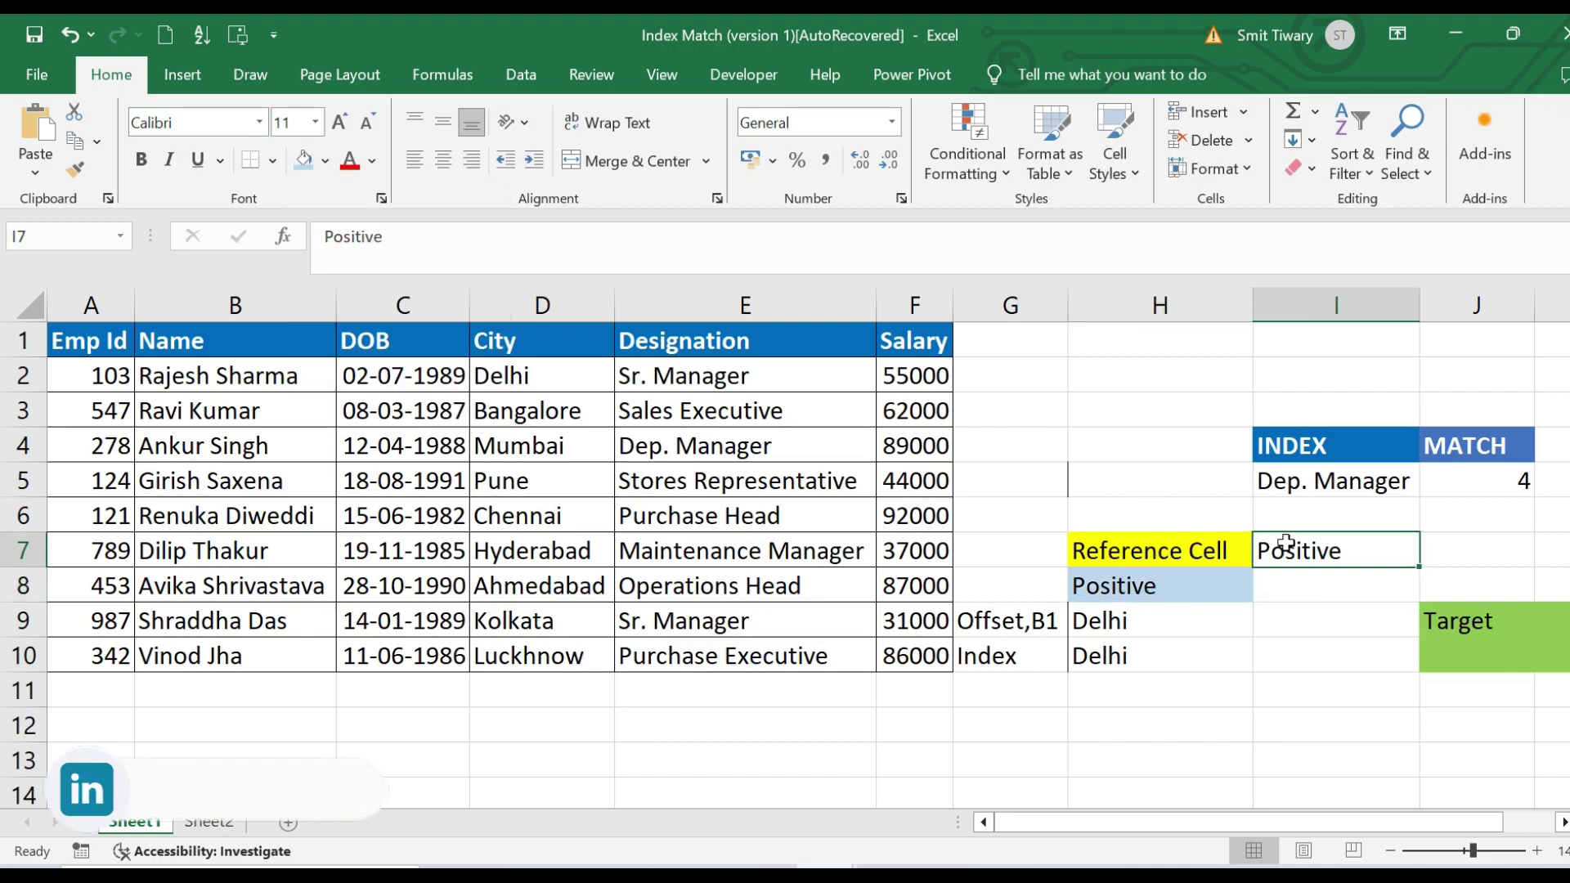
click(305, 161)
Enter "Negative" in H6 above the Reference Cell label and in G7 on its left side
click(1155, 512)
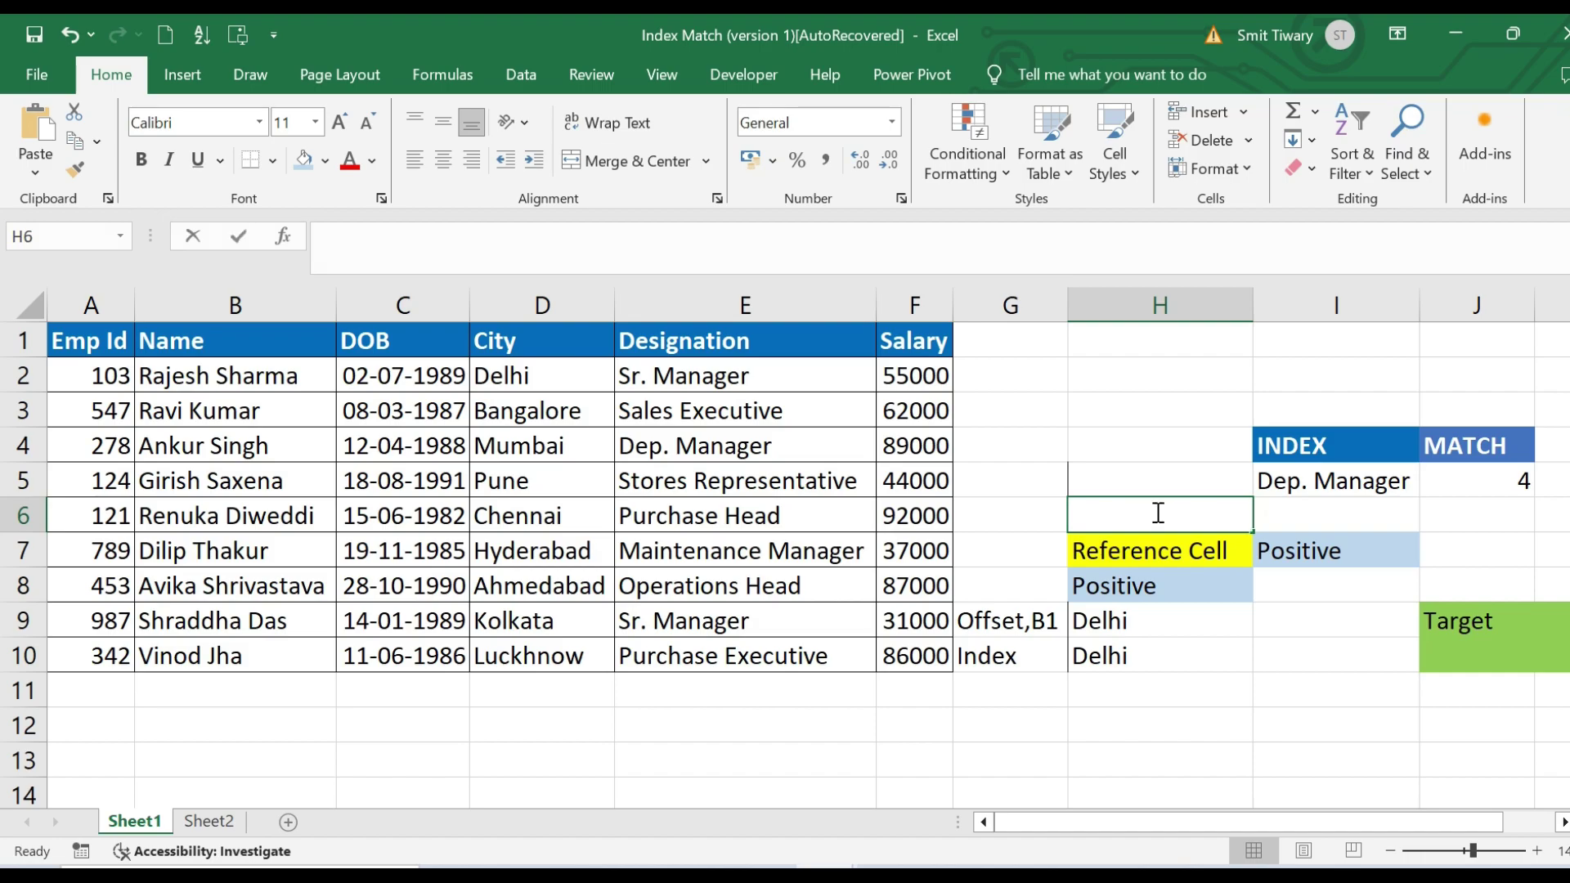
text(Negative)
click(998, 564)
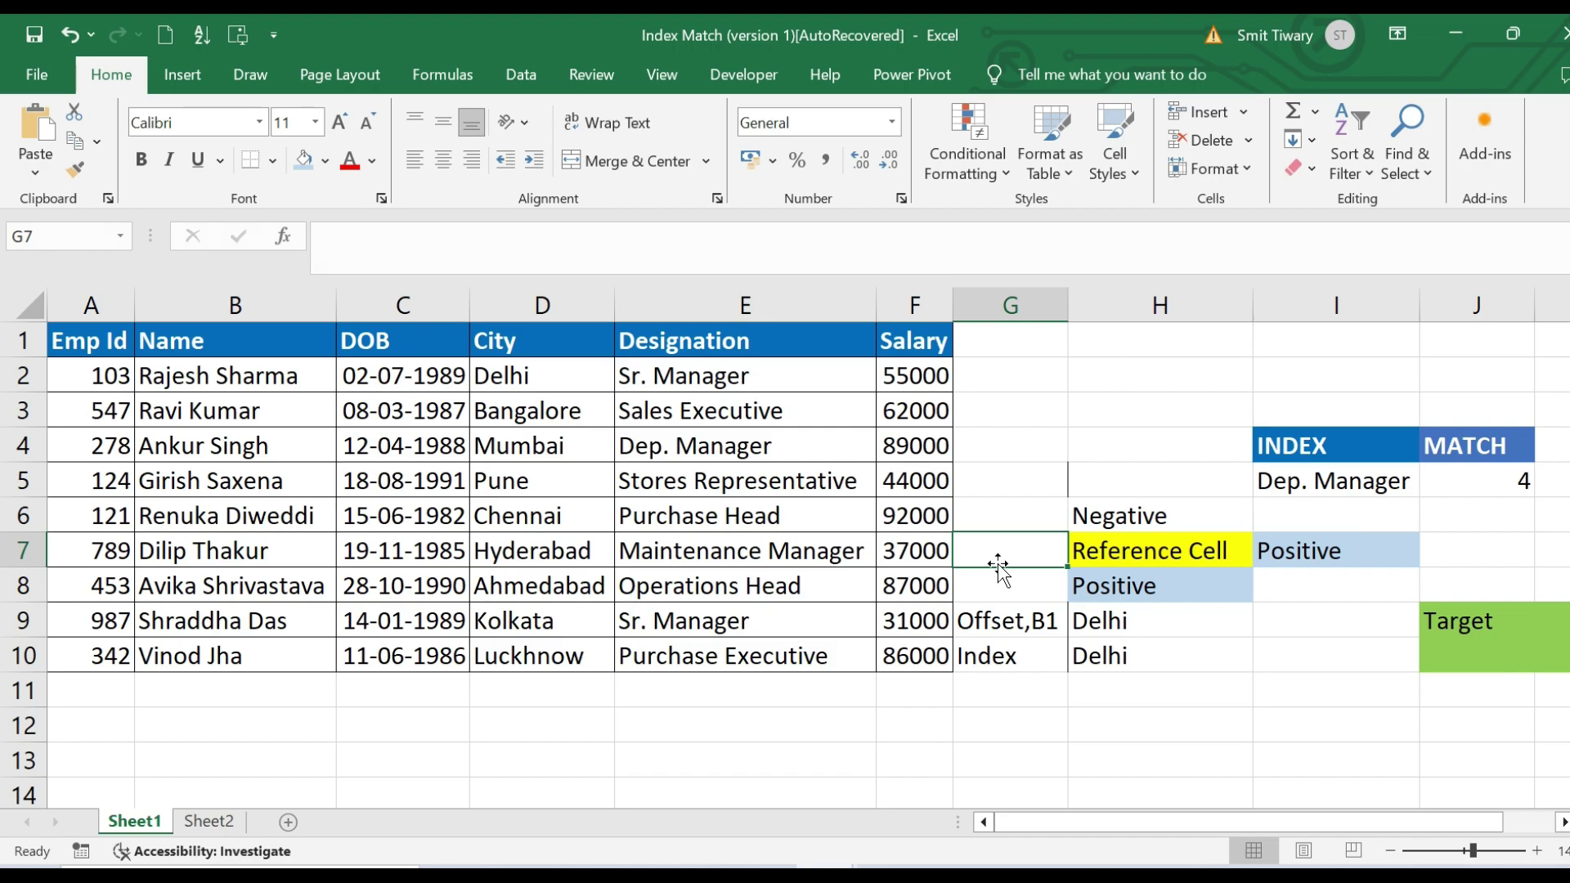
text(Negat)
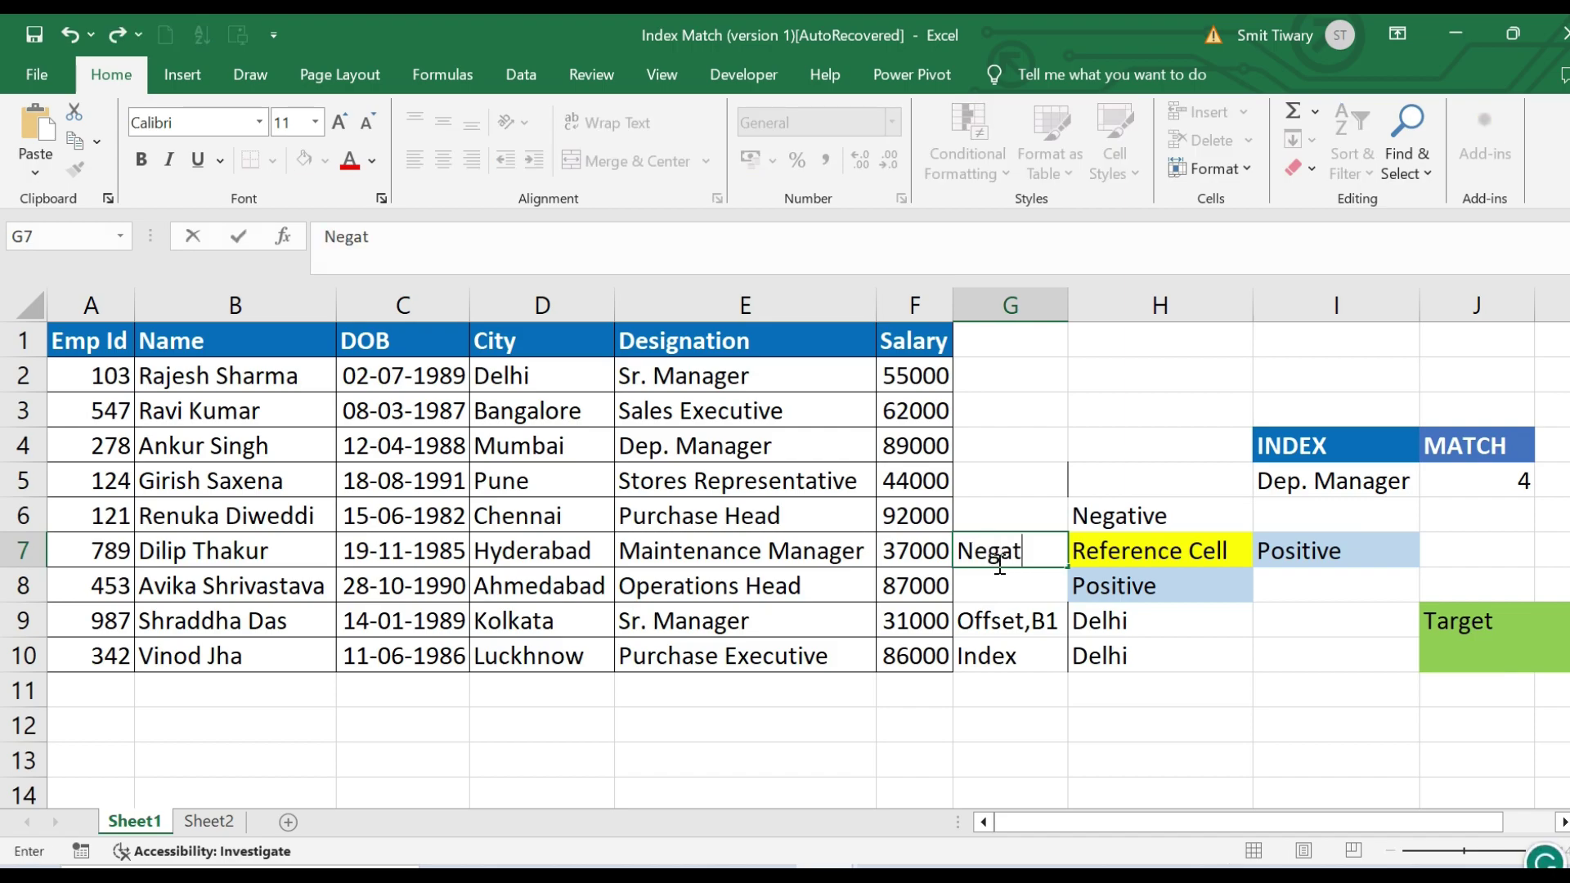
text(ive)
click(1201, 557)
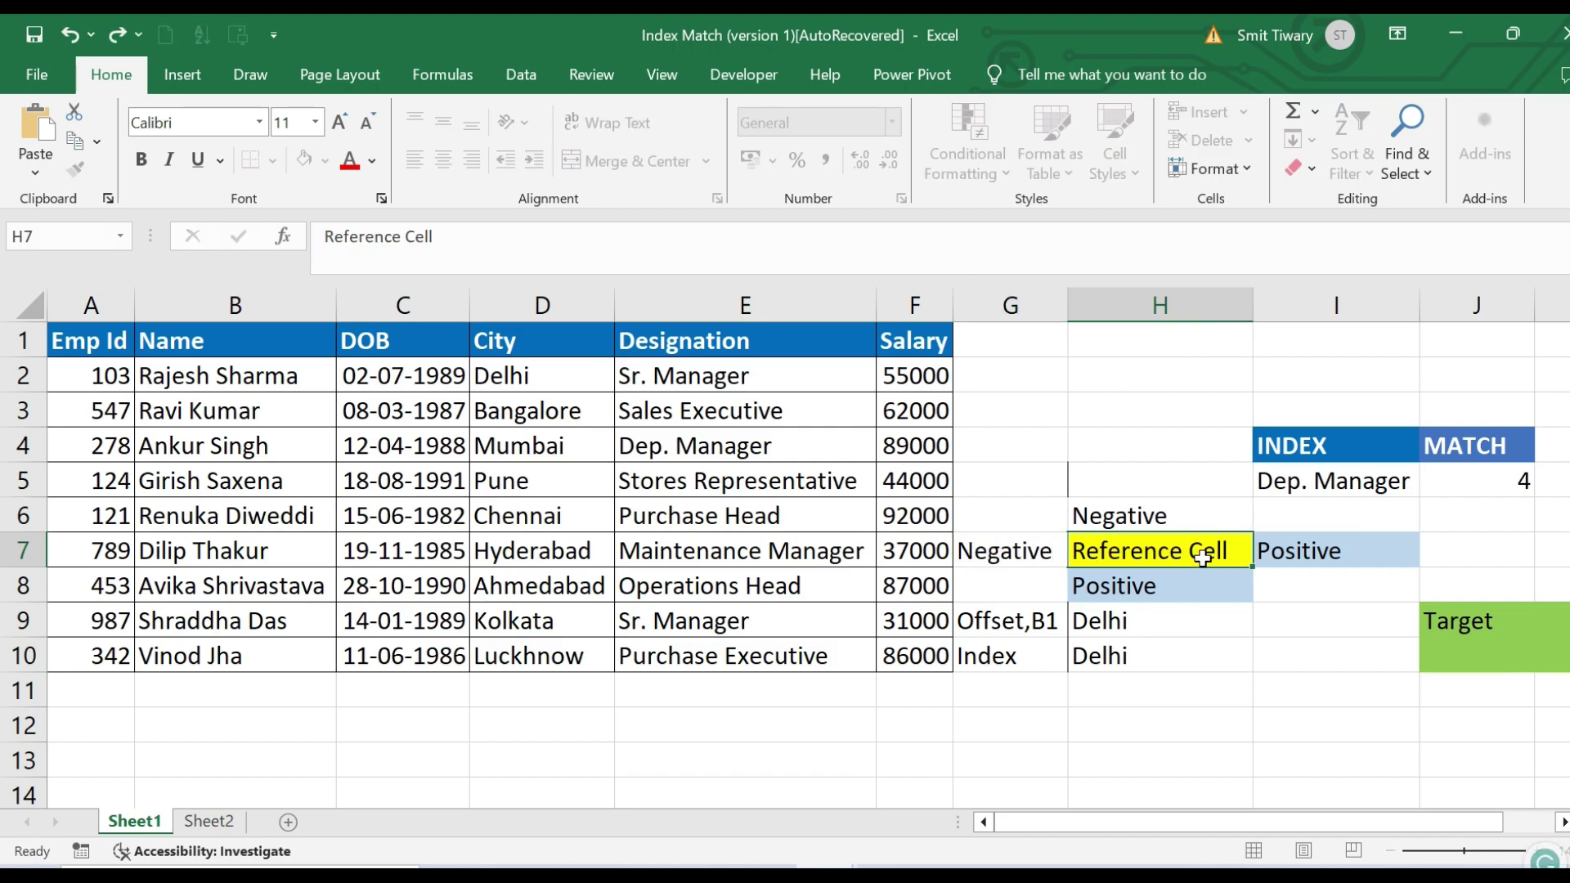
Fill both "Negative" cells, H6 and G7, with light orange
click(1139, 520)
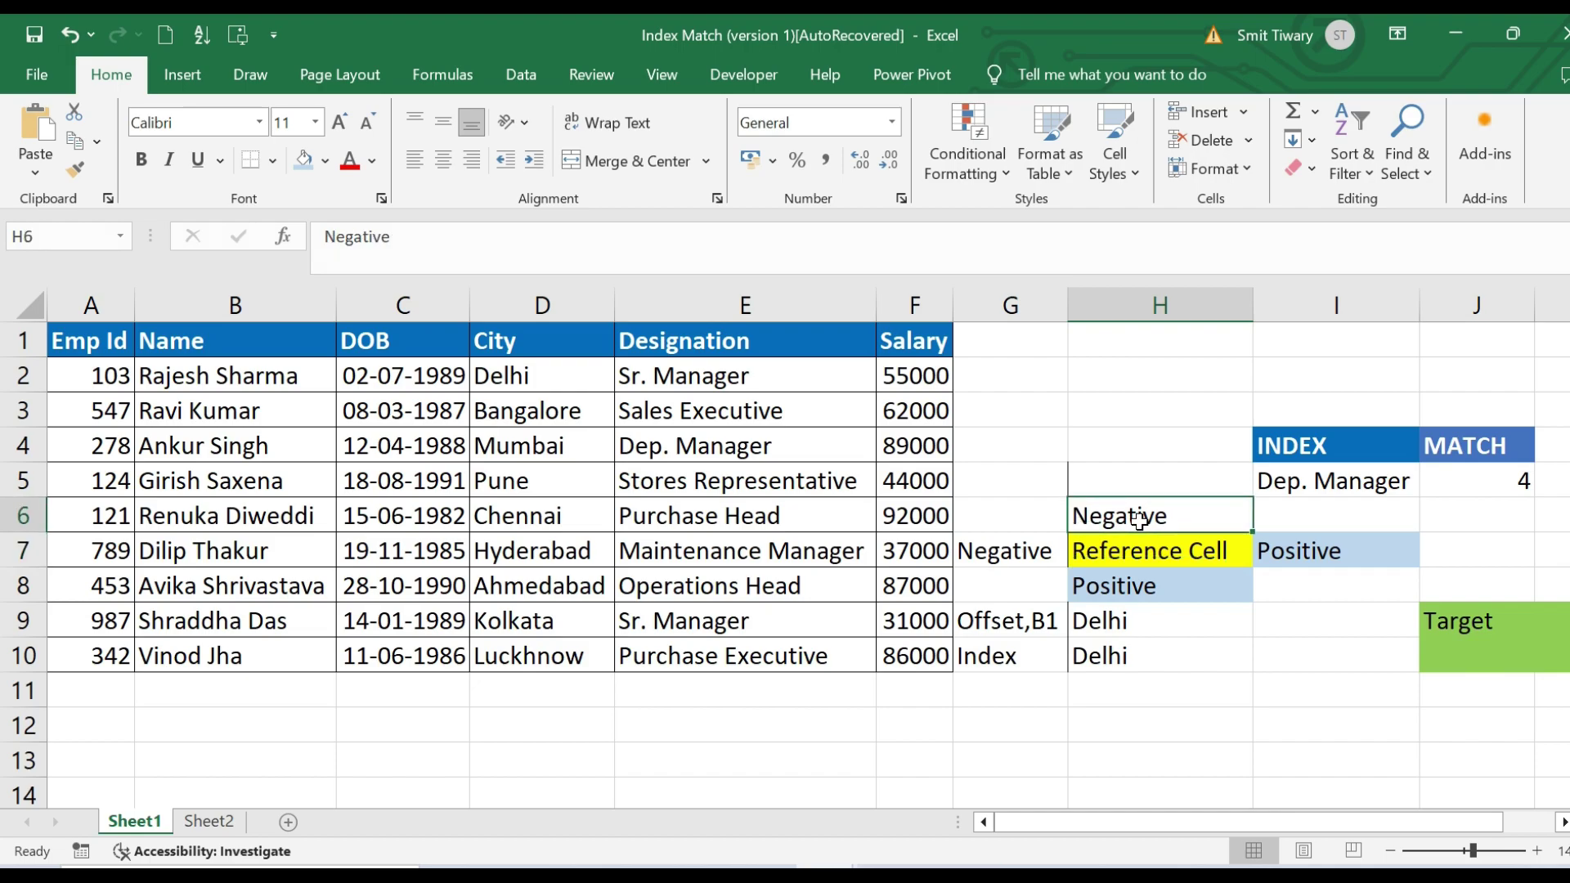
click(326, 163)
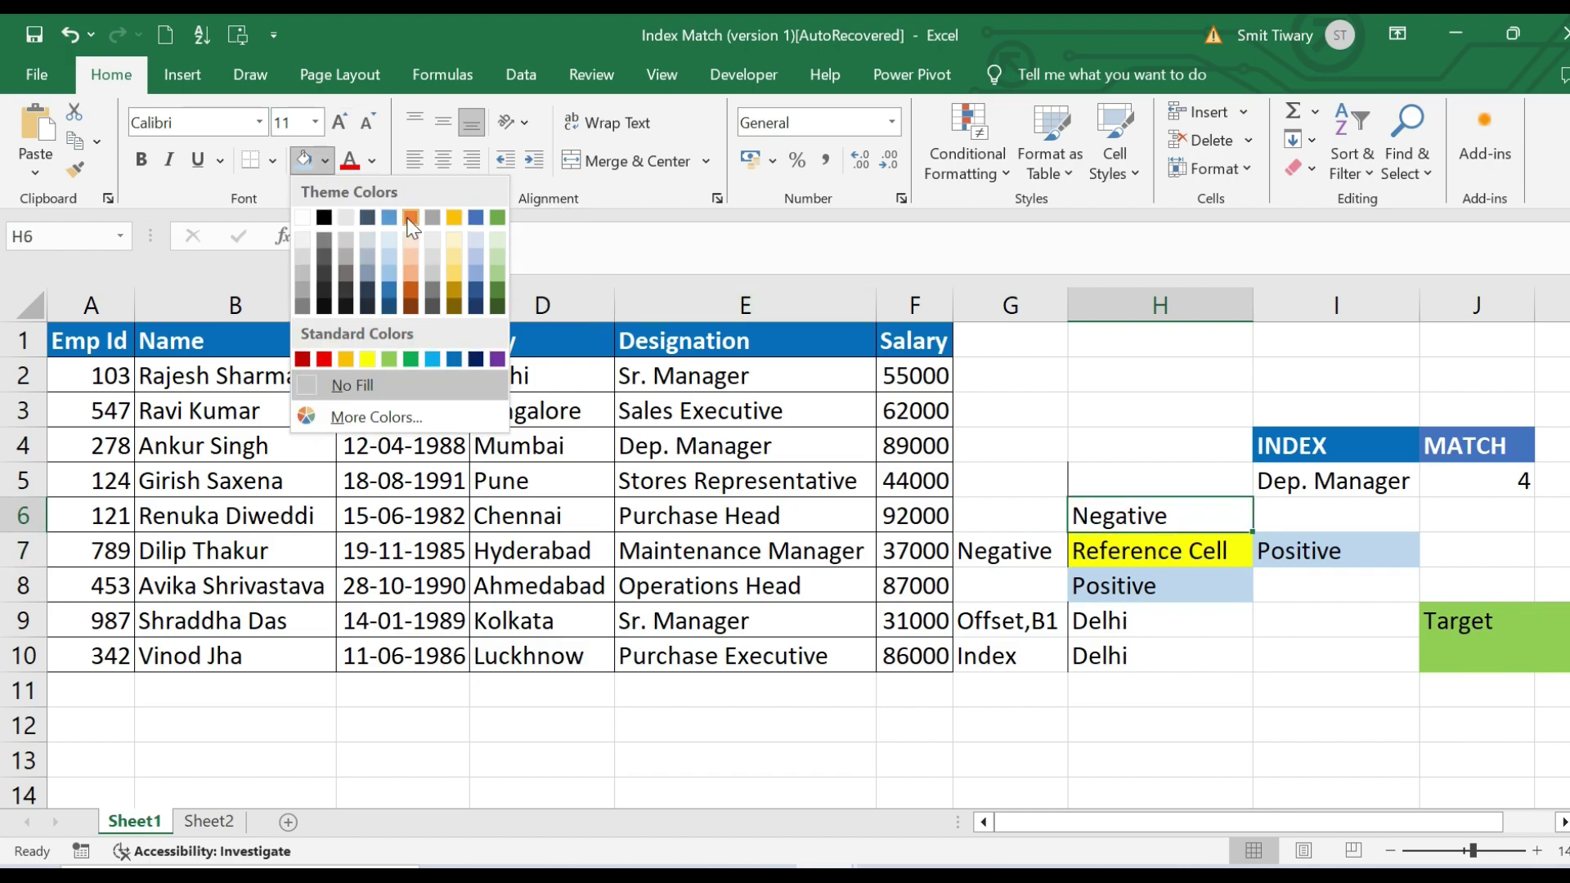
click(411, 256)
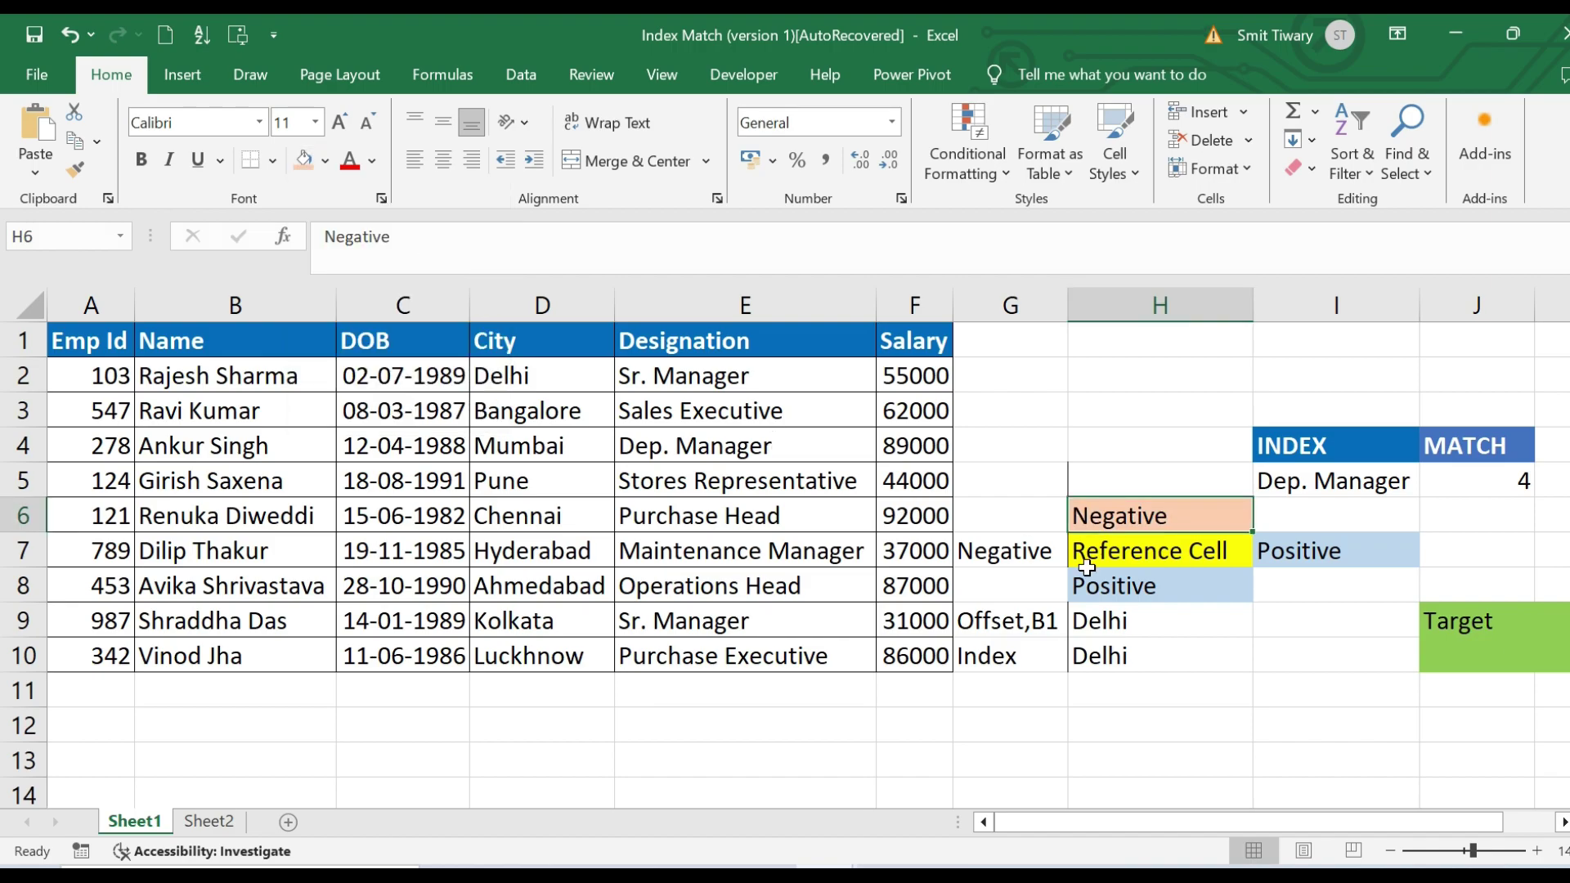
click(1002, 550)
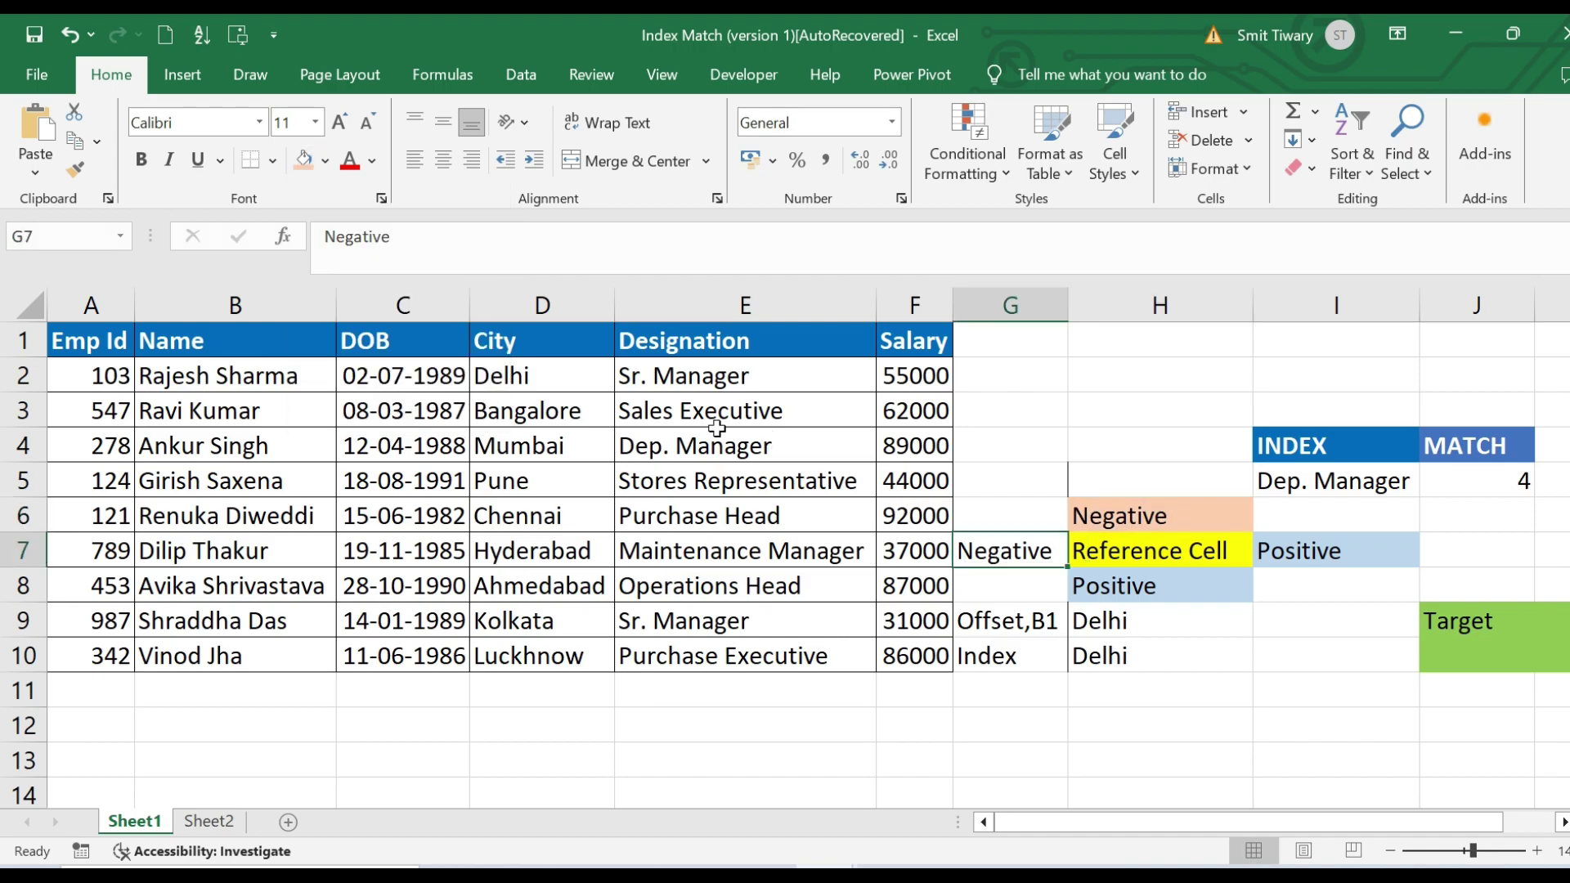
click(309, 174)
click(1145, 724)
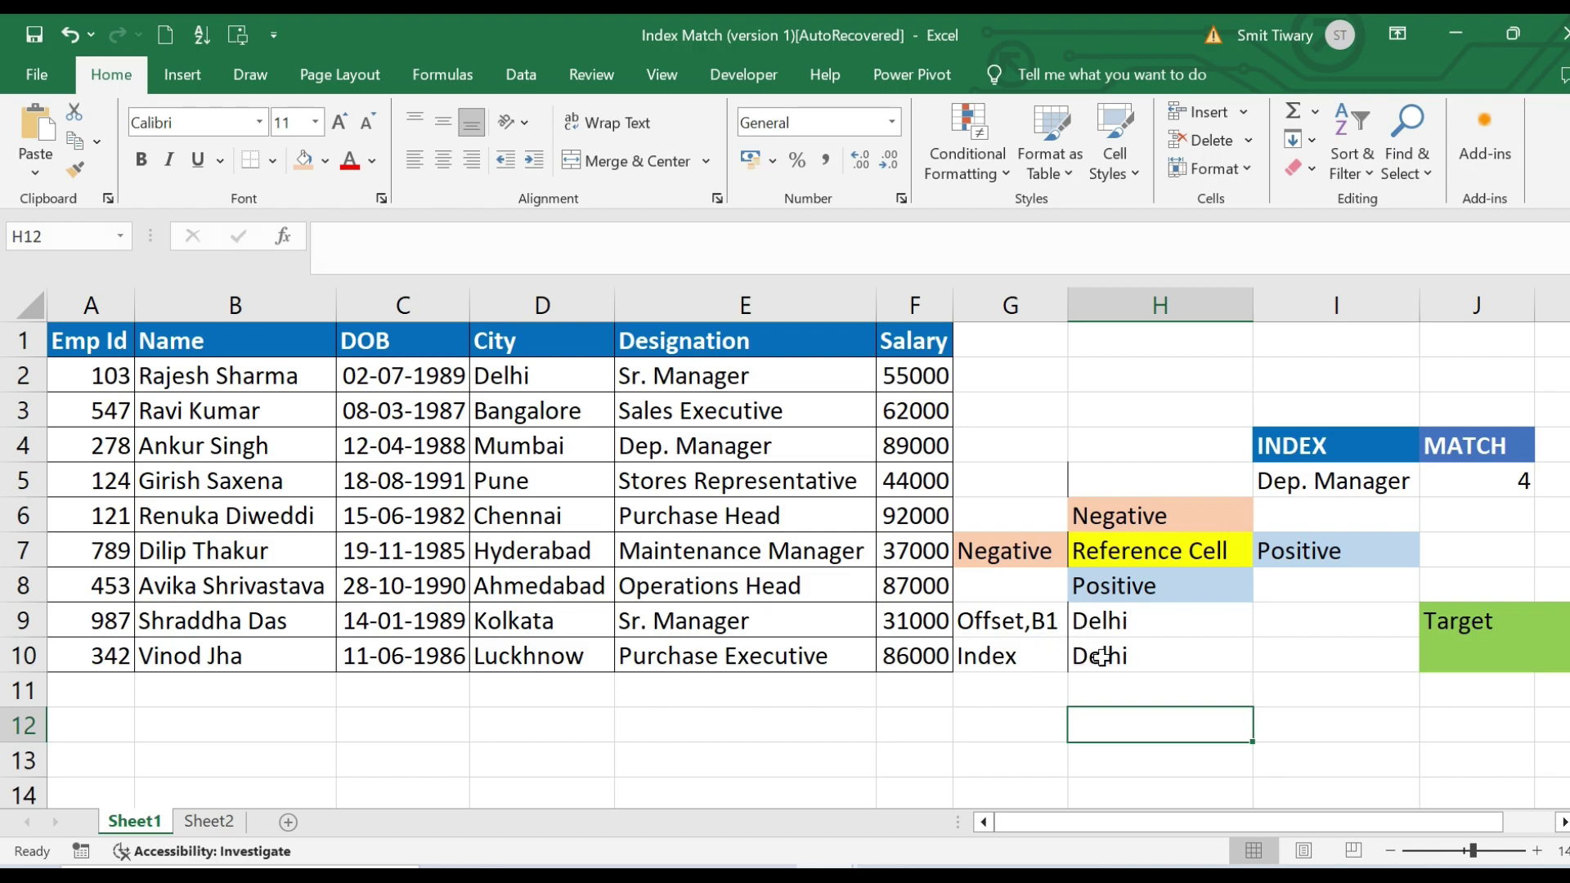
click(1097, 696)
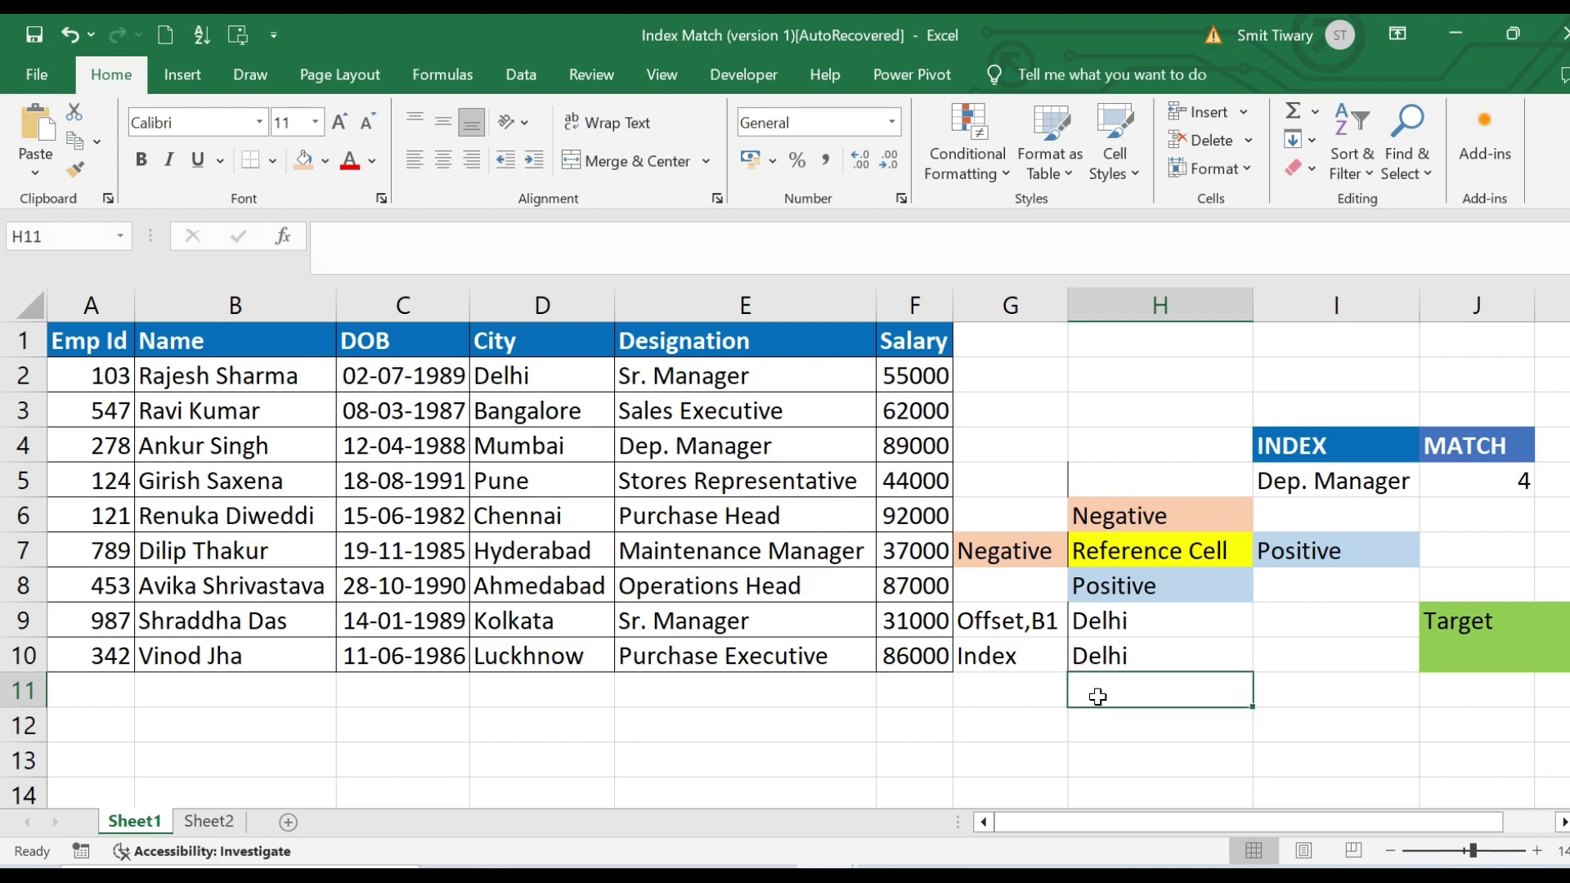
click(908, 550)
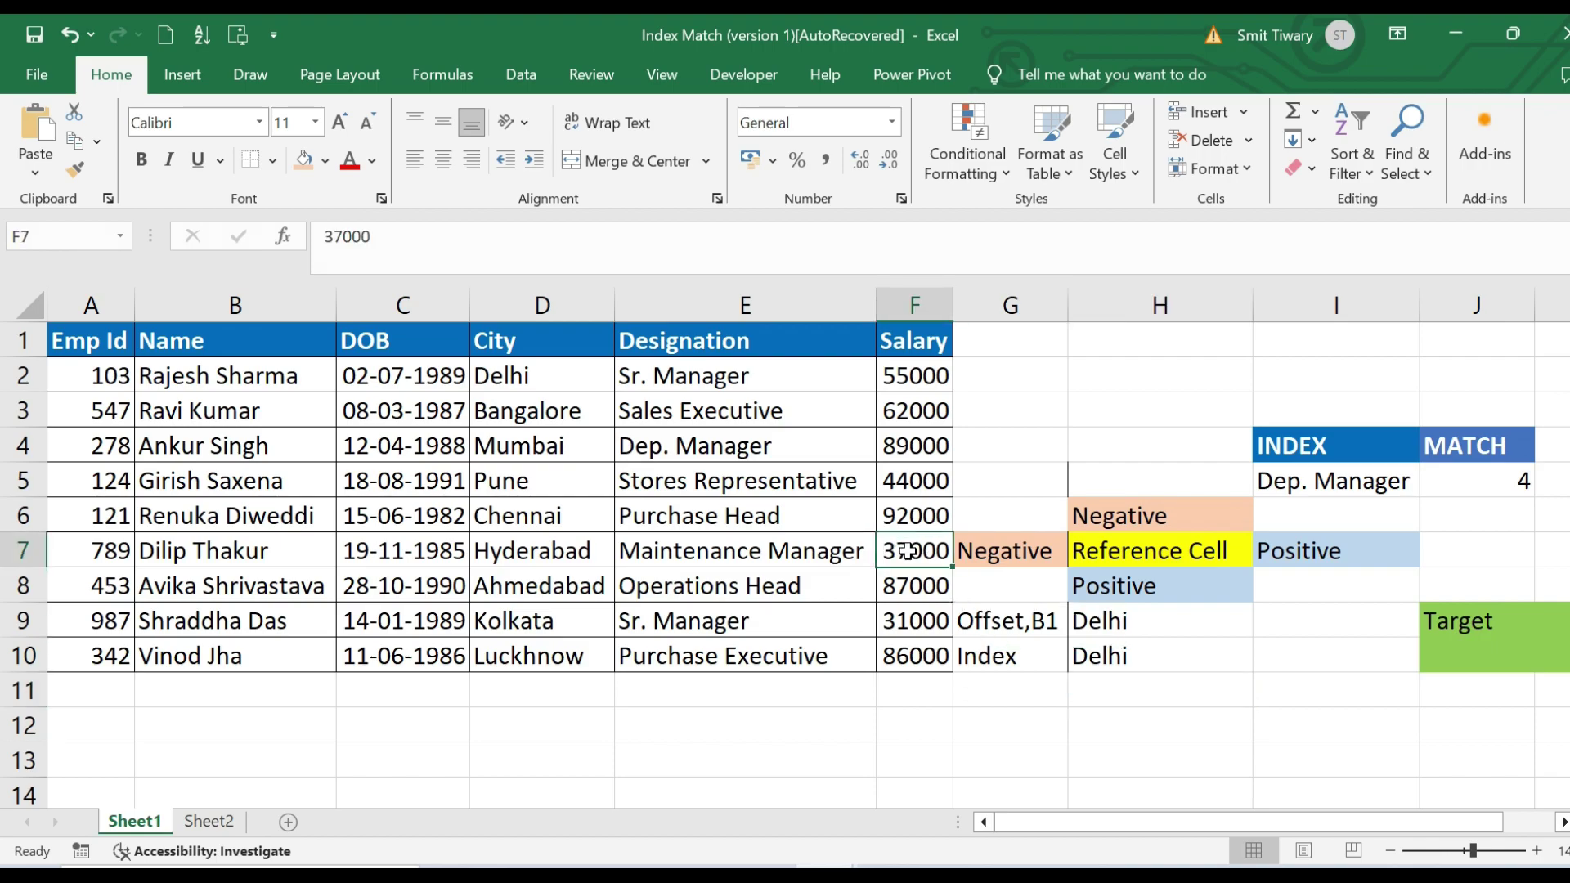
click(1090, 704)
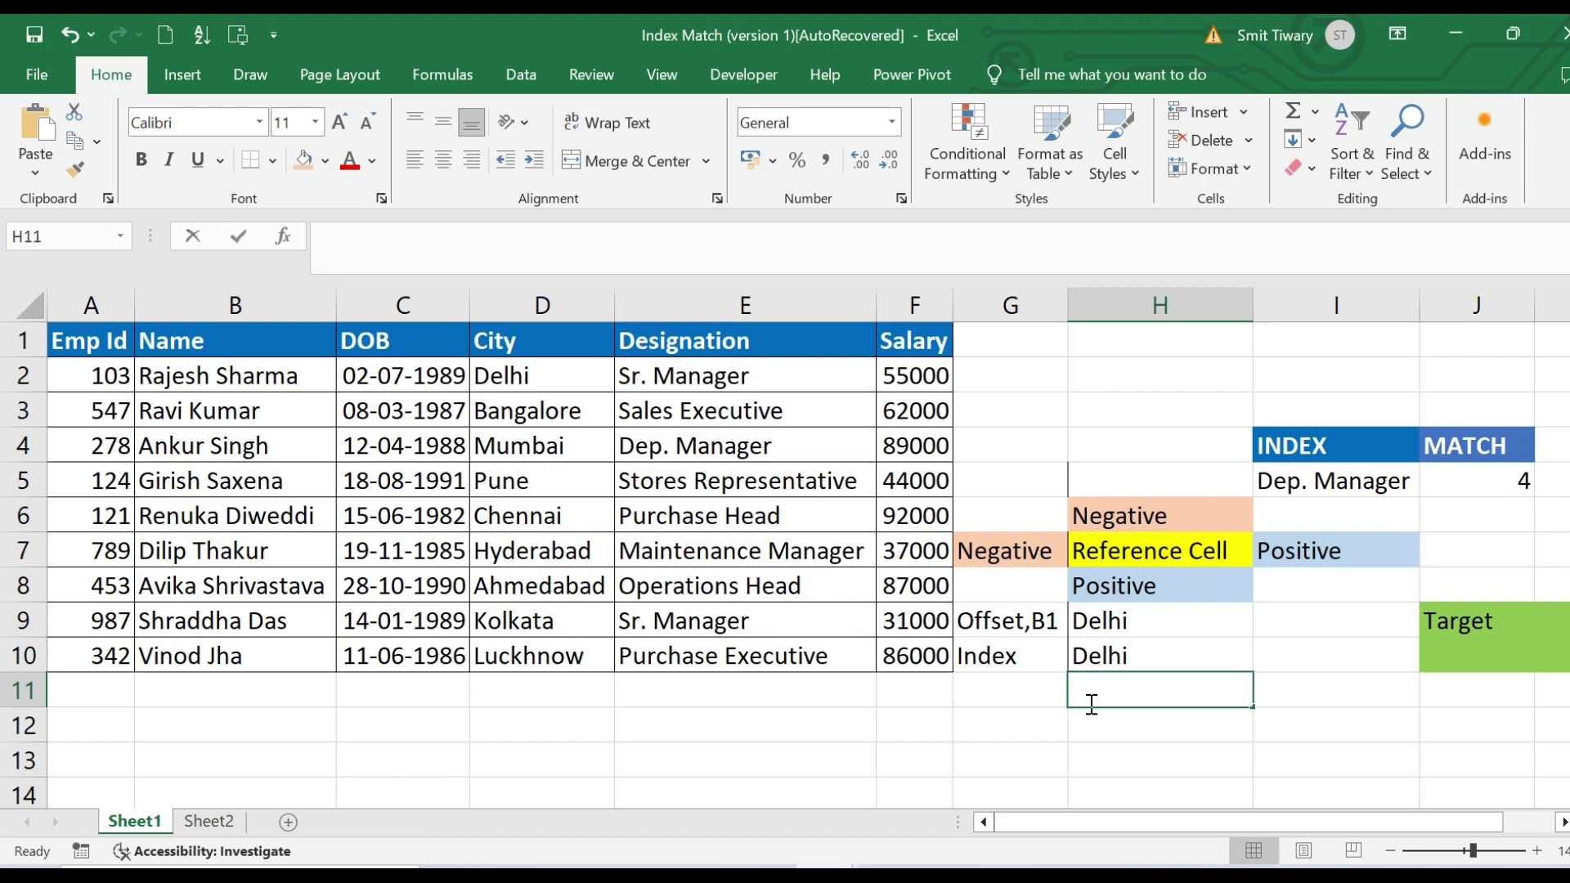
text(=)
key(BackSpace)
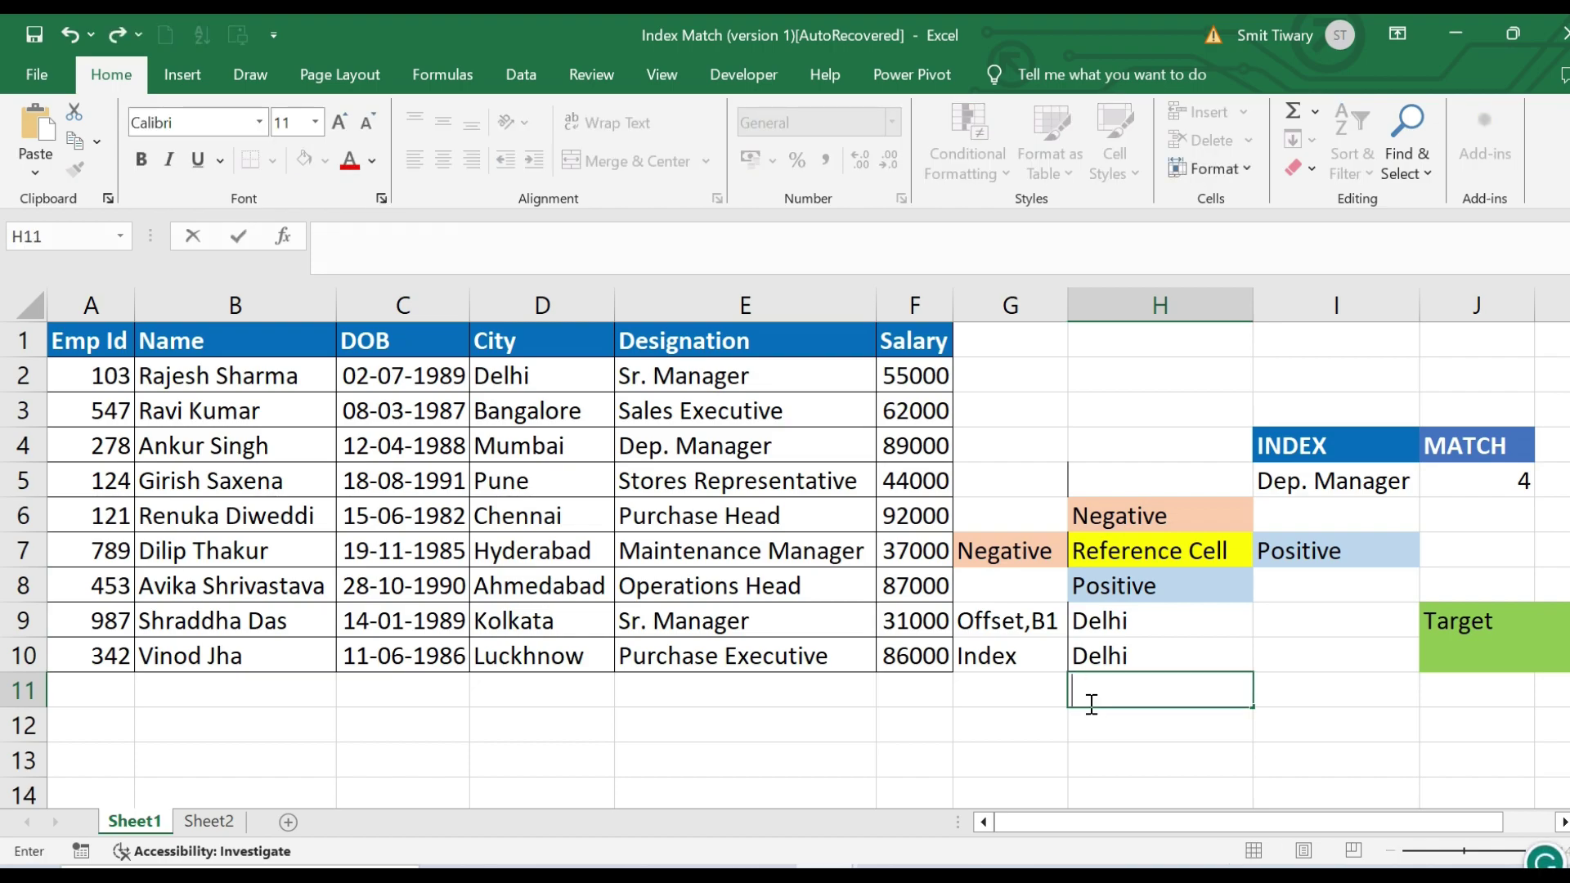
Make the "Offset,B1" label in G9 and the "Index" label in G10 bold
click(1005, 626)
click(141, 160)
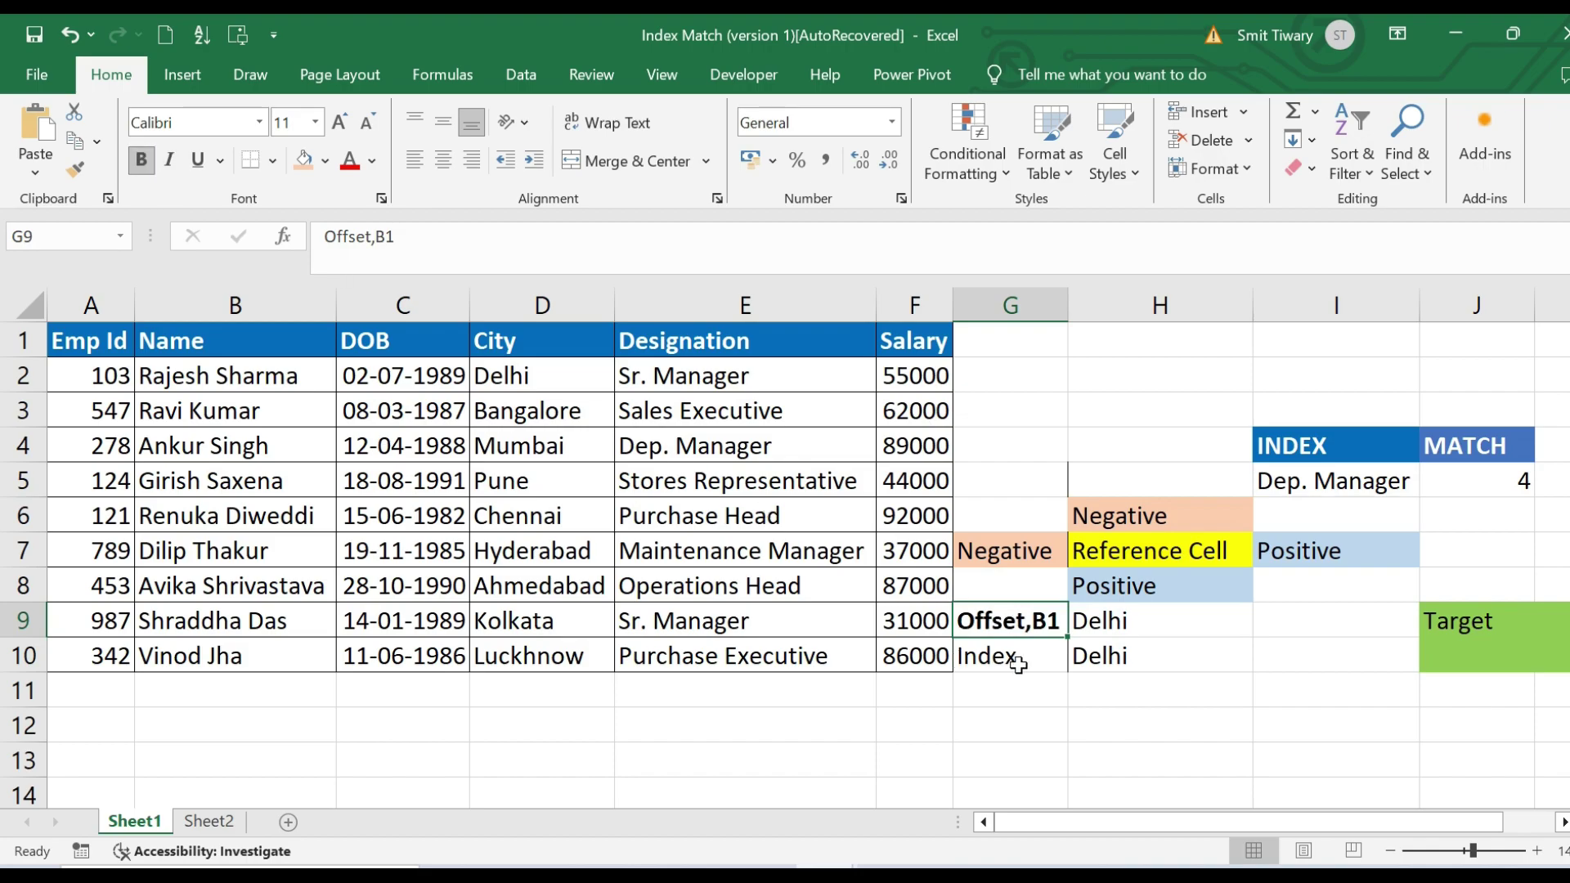
click(1007, 661)
click(141, 160)
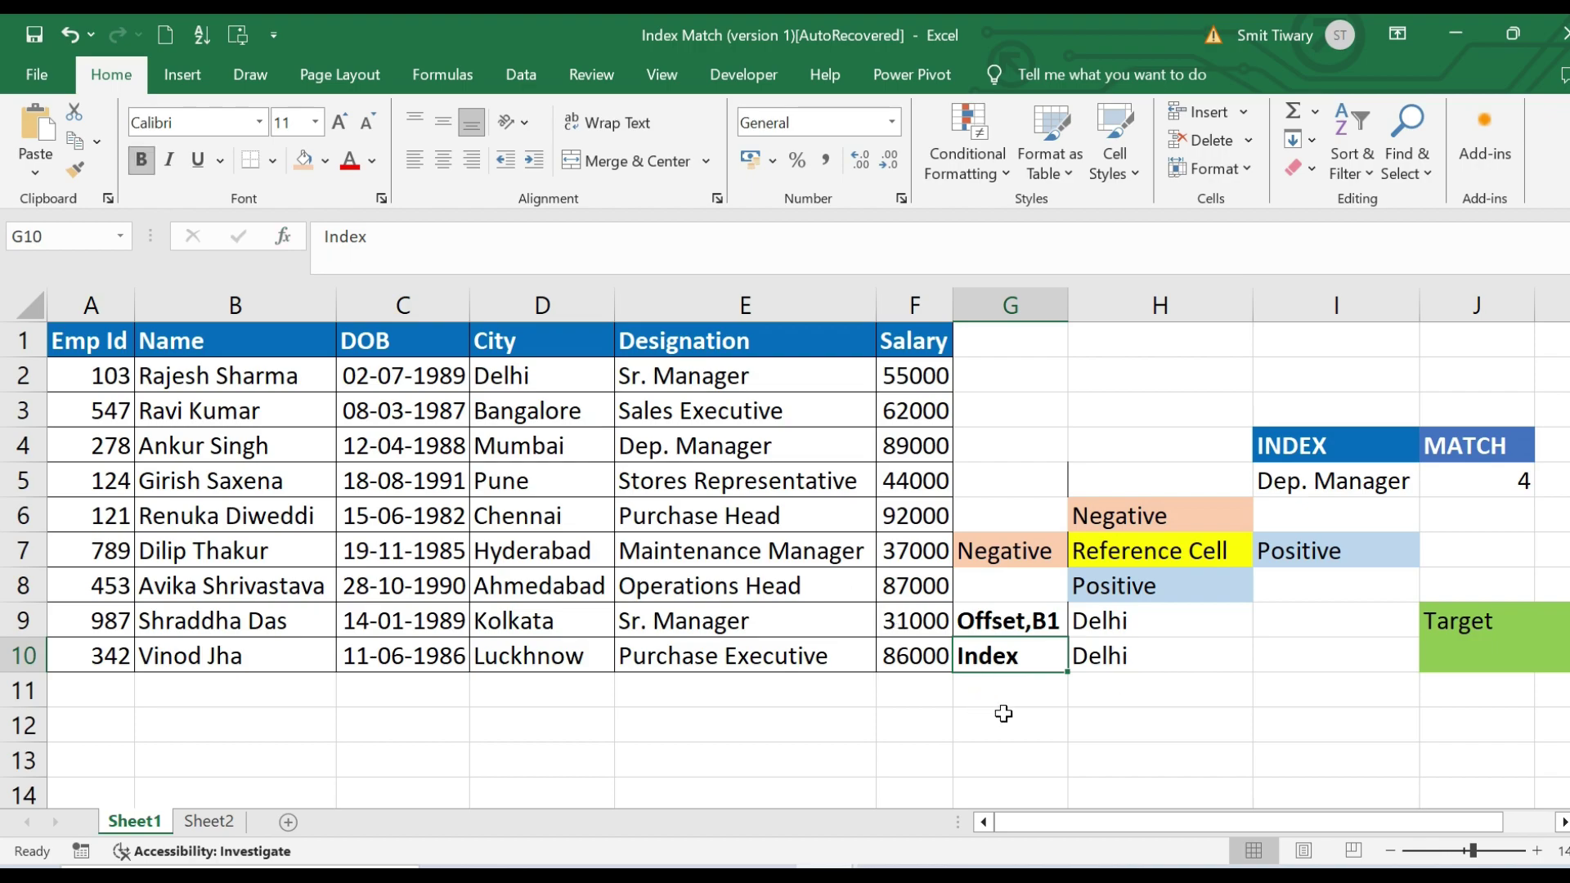
Enter the label "Offset,F6" in G11 below the Index label and make it bold
click(981, 691)
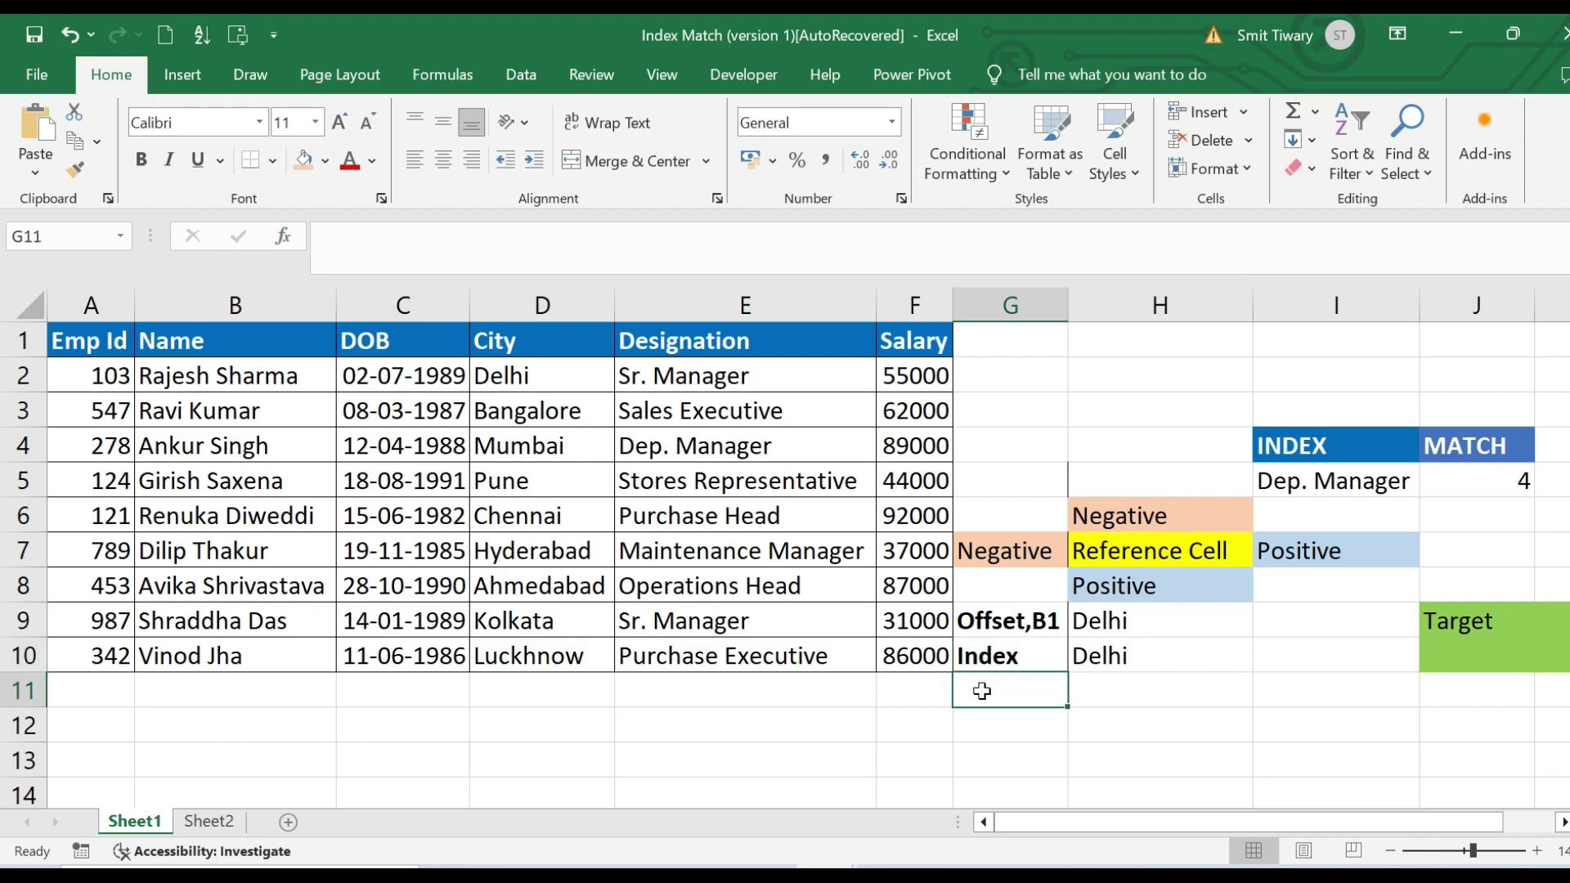
text(Off)
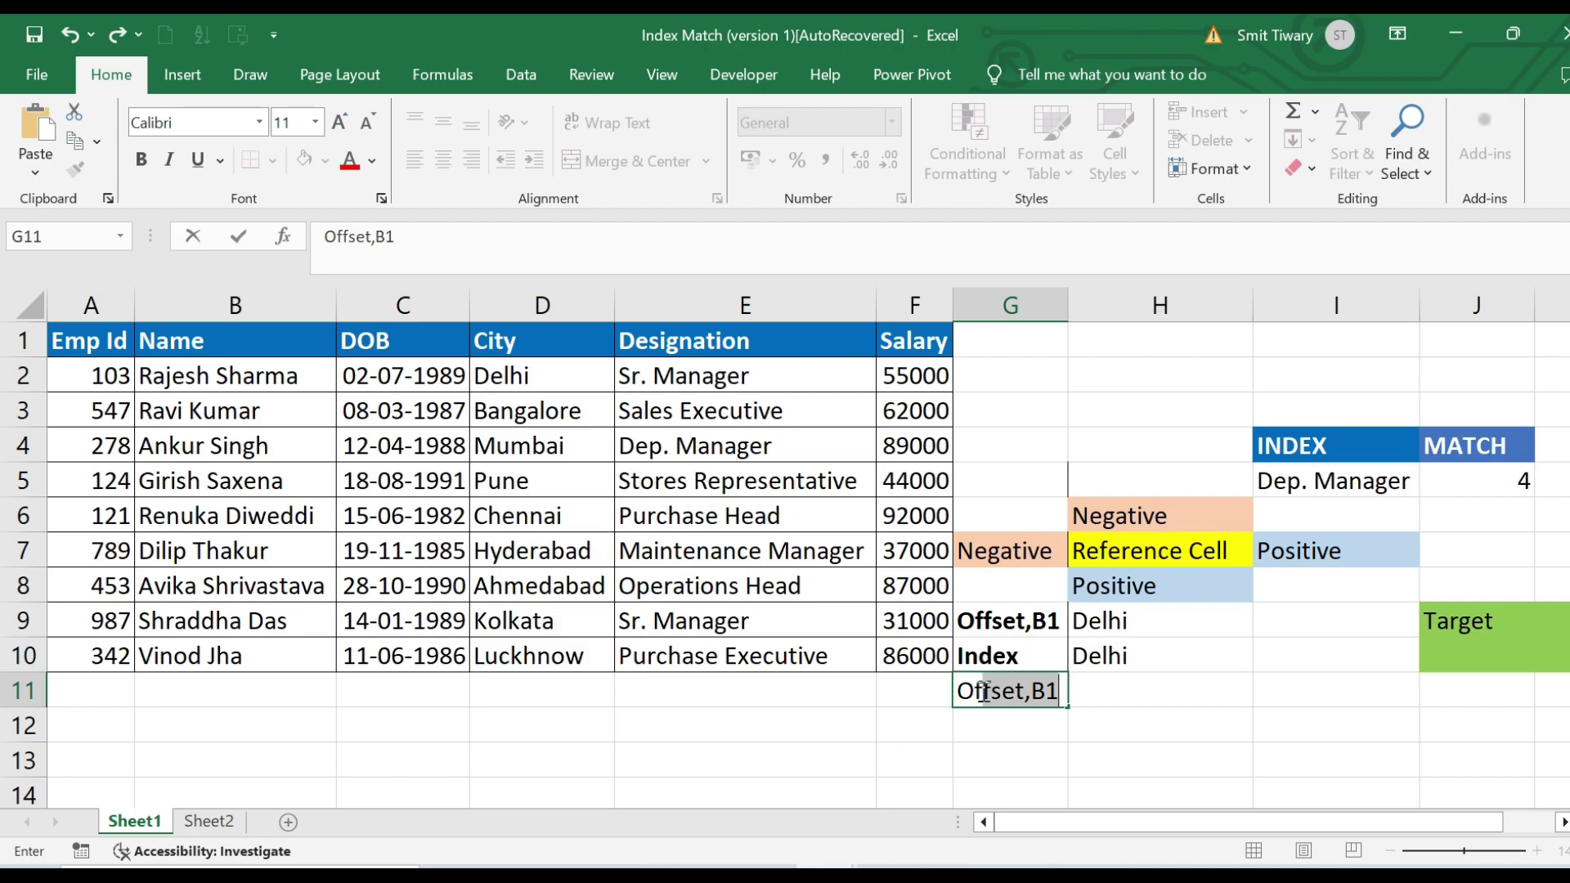
text(set,)
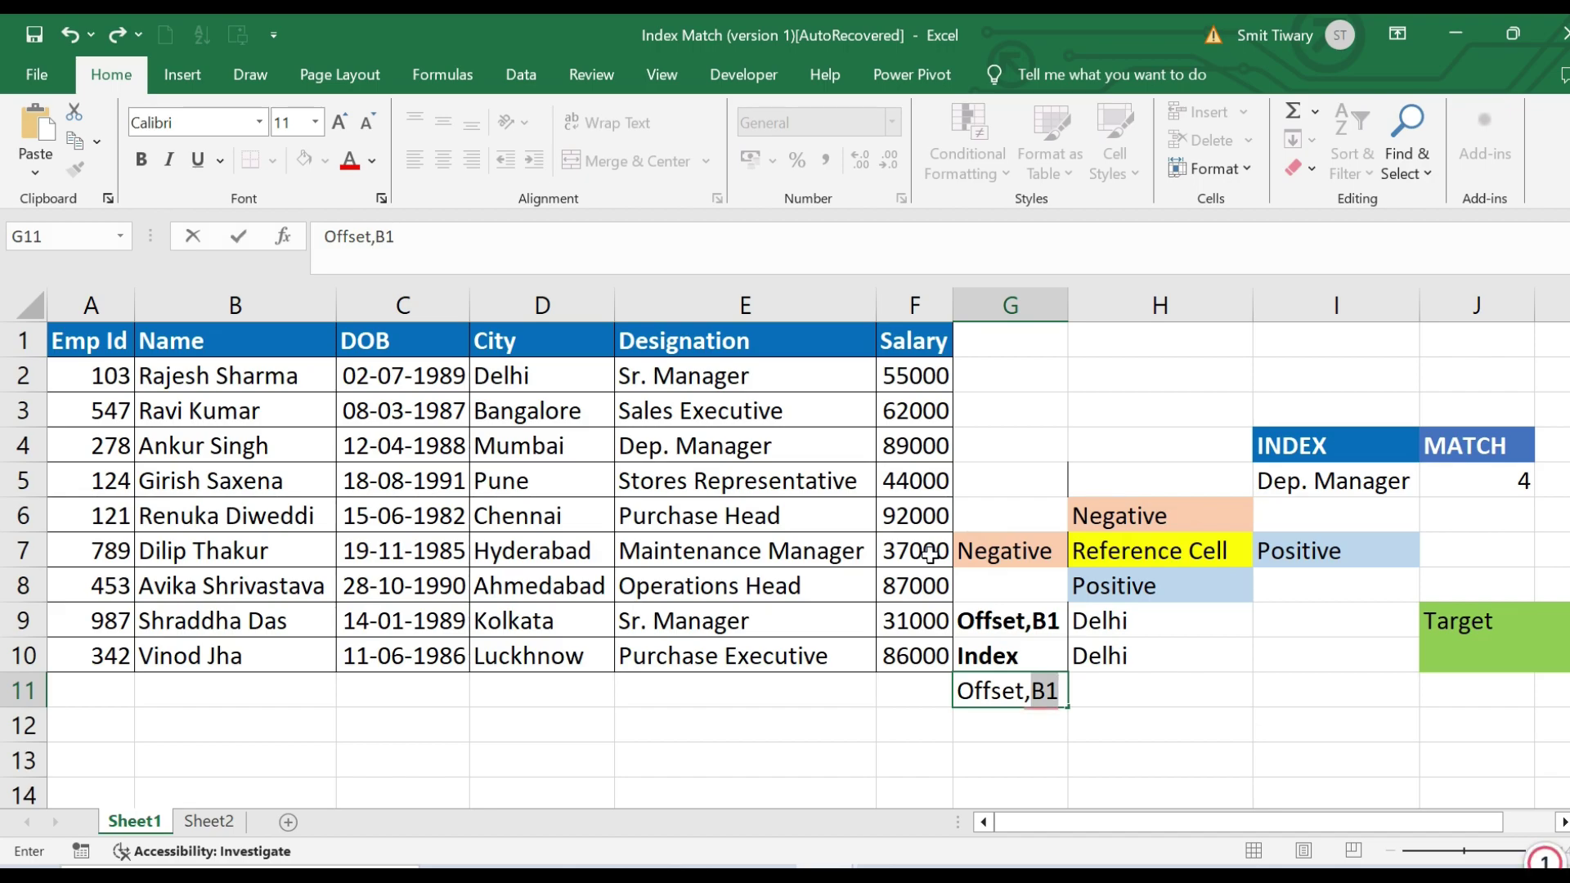
text(F6)
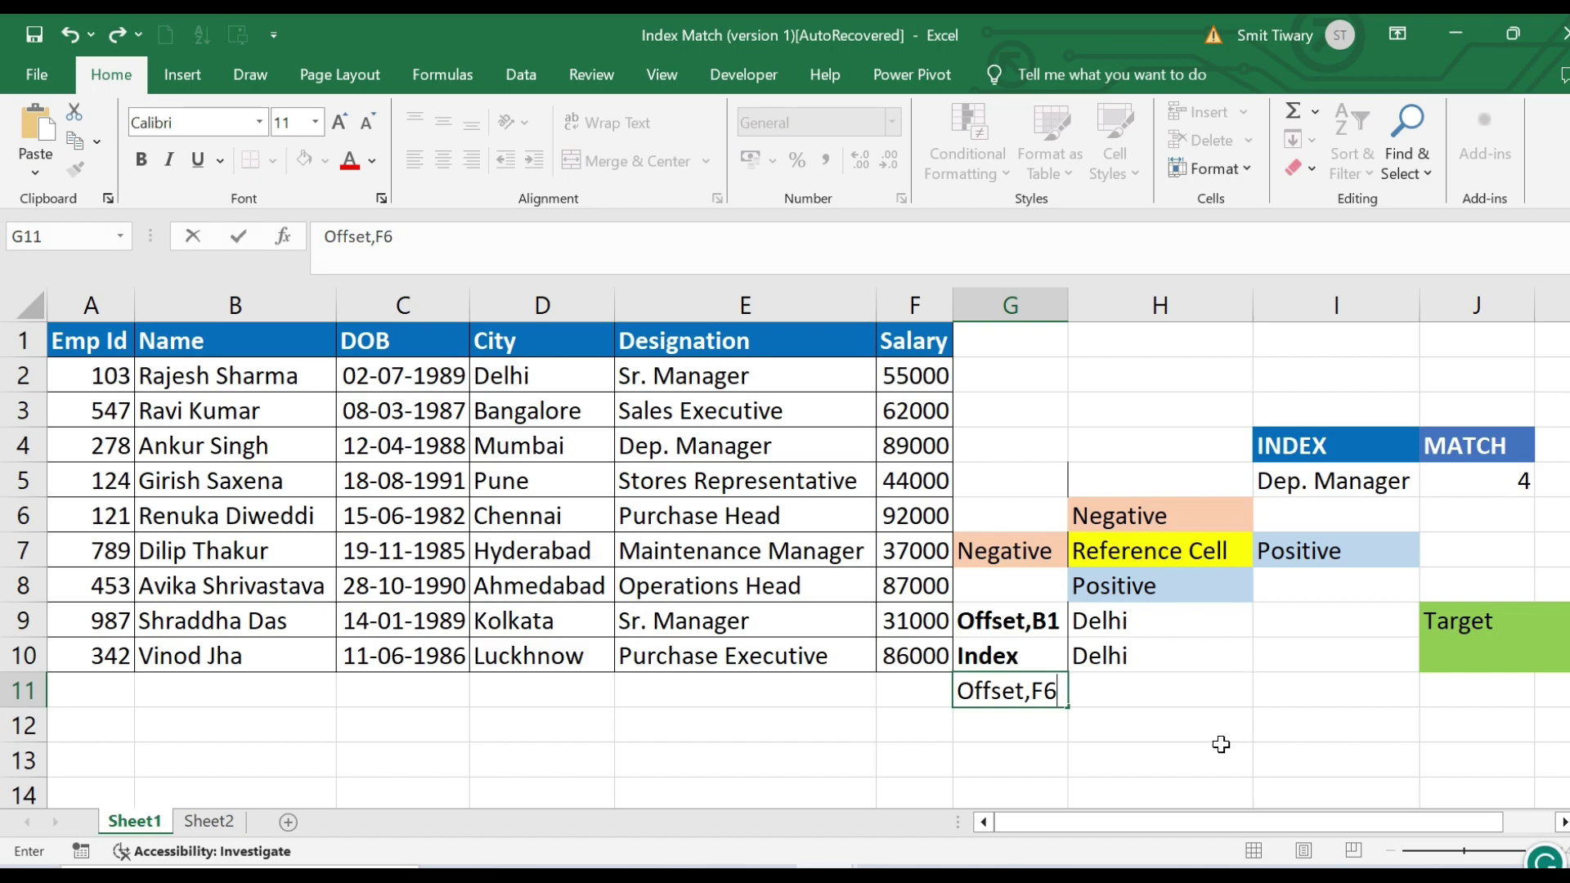
click(1221, 745)
click(1043, 694)
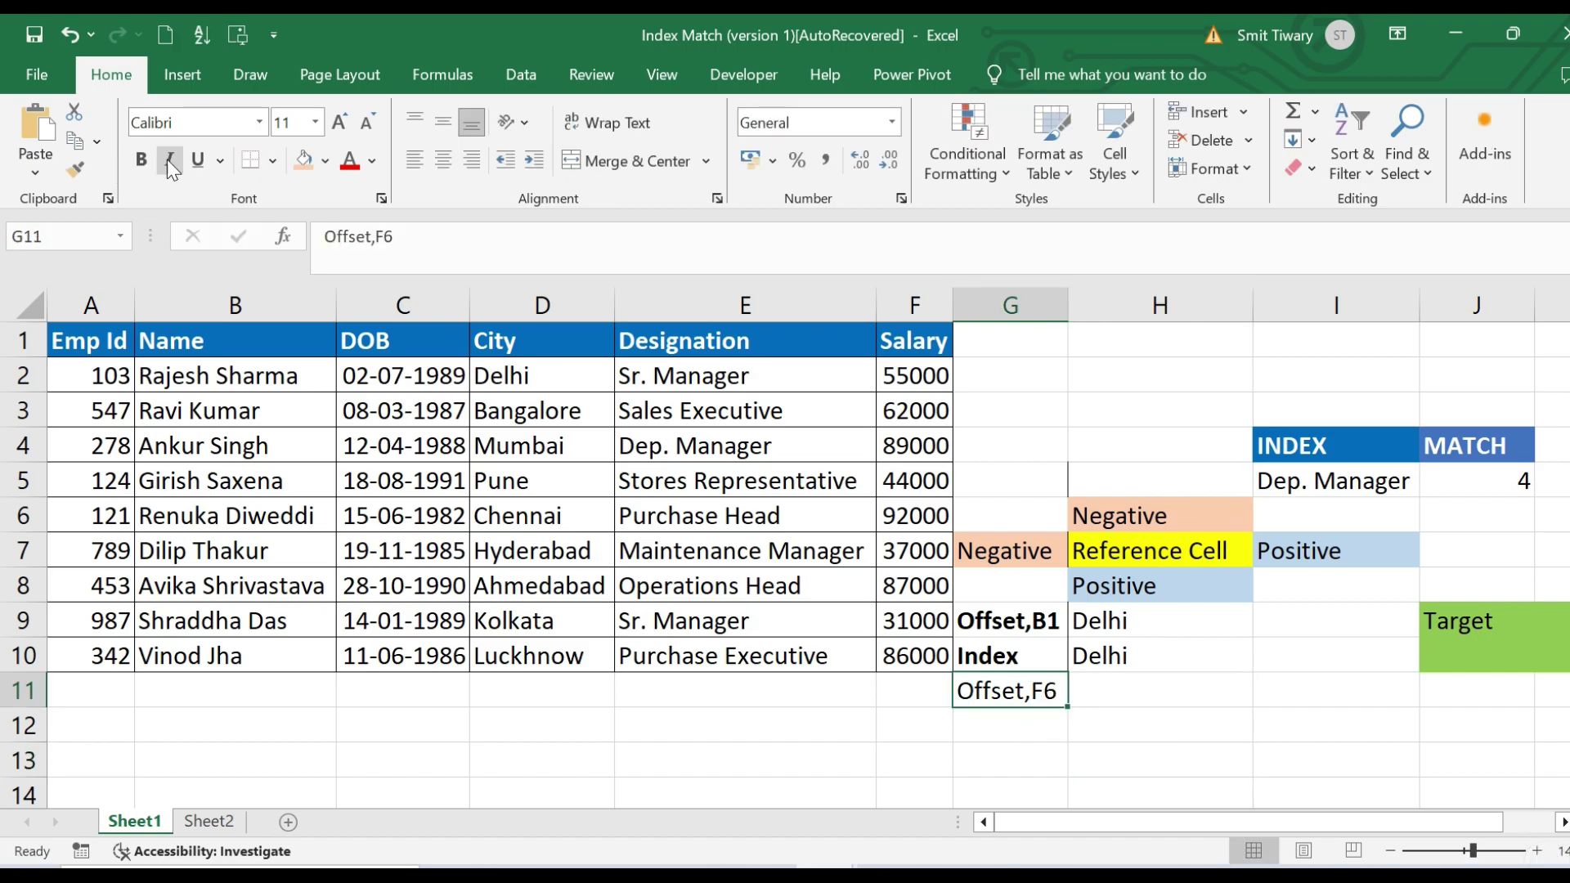
click(141, 159)
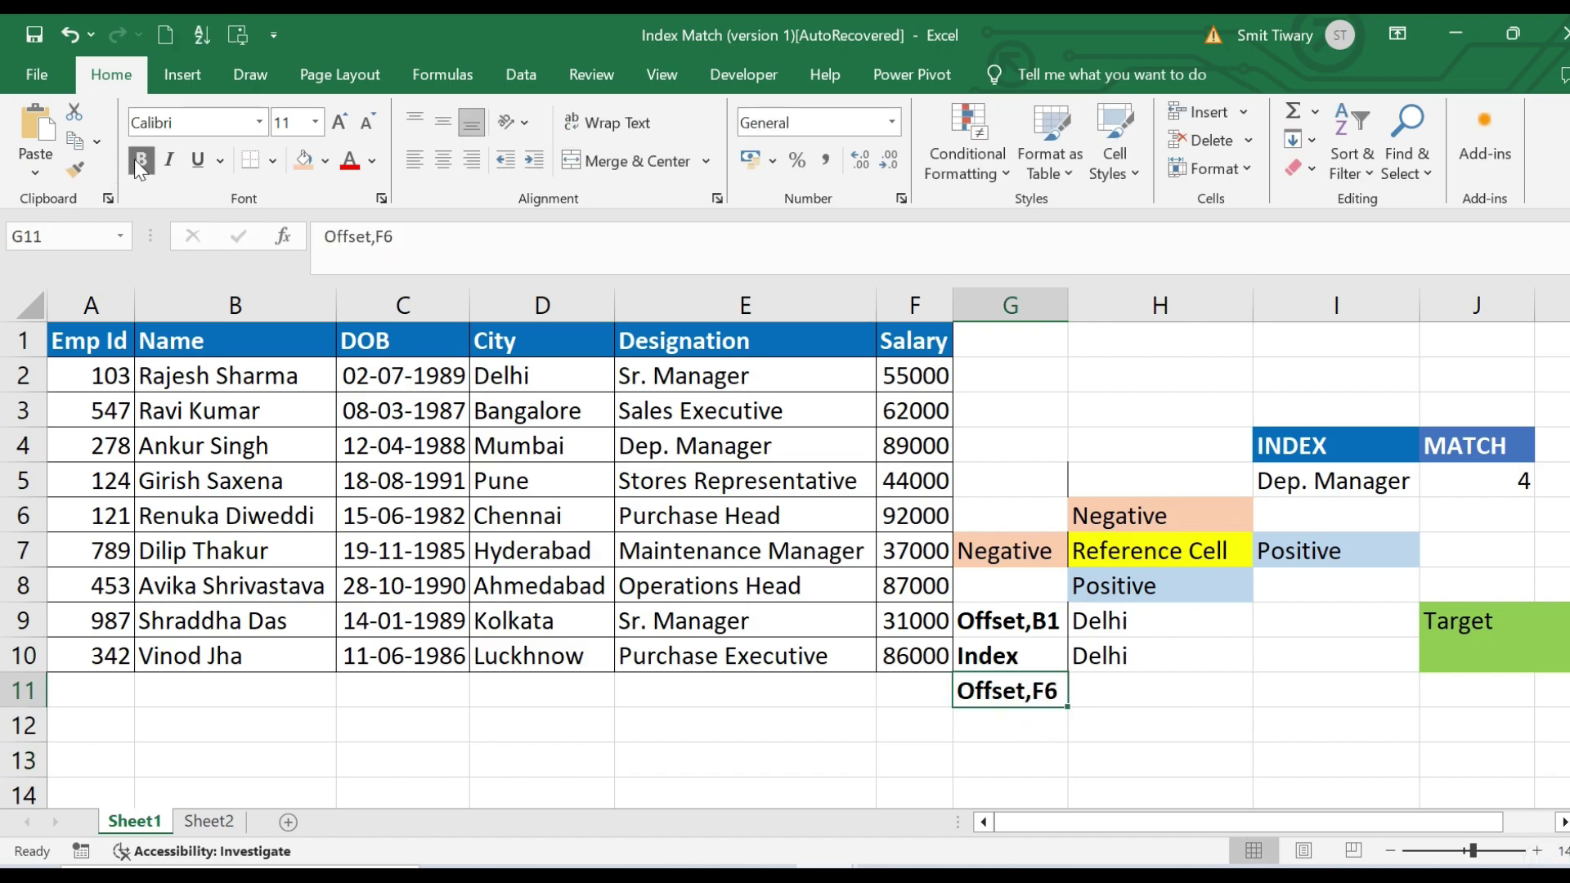
click(1117, 683)
text(=)
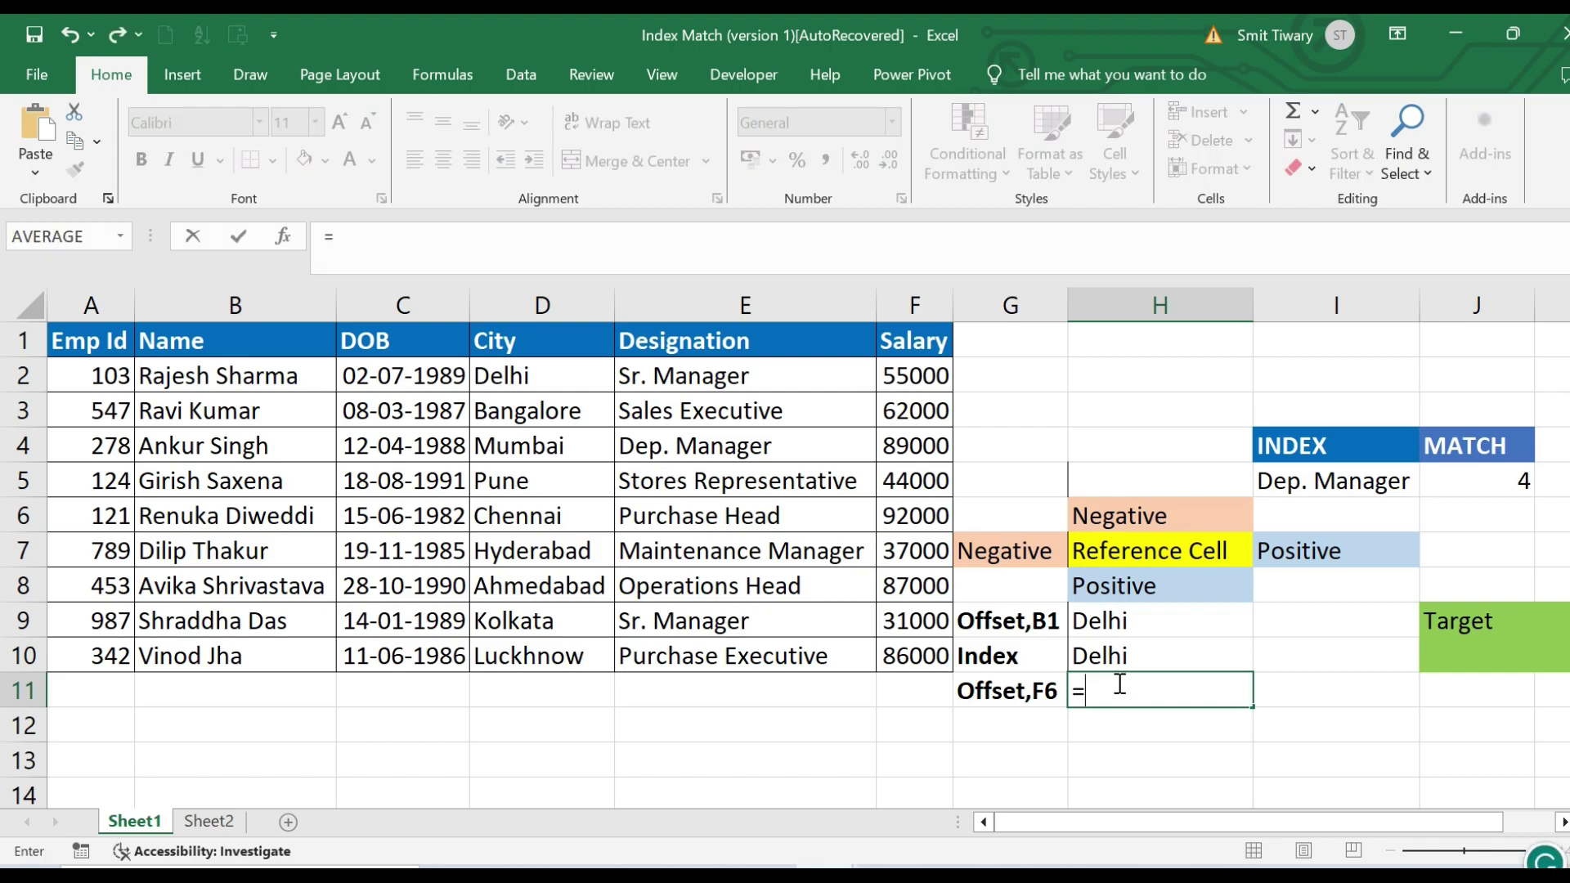
text(OFF)
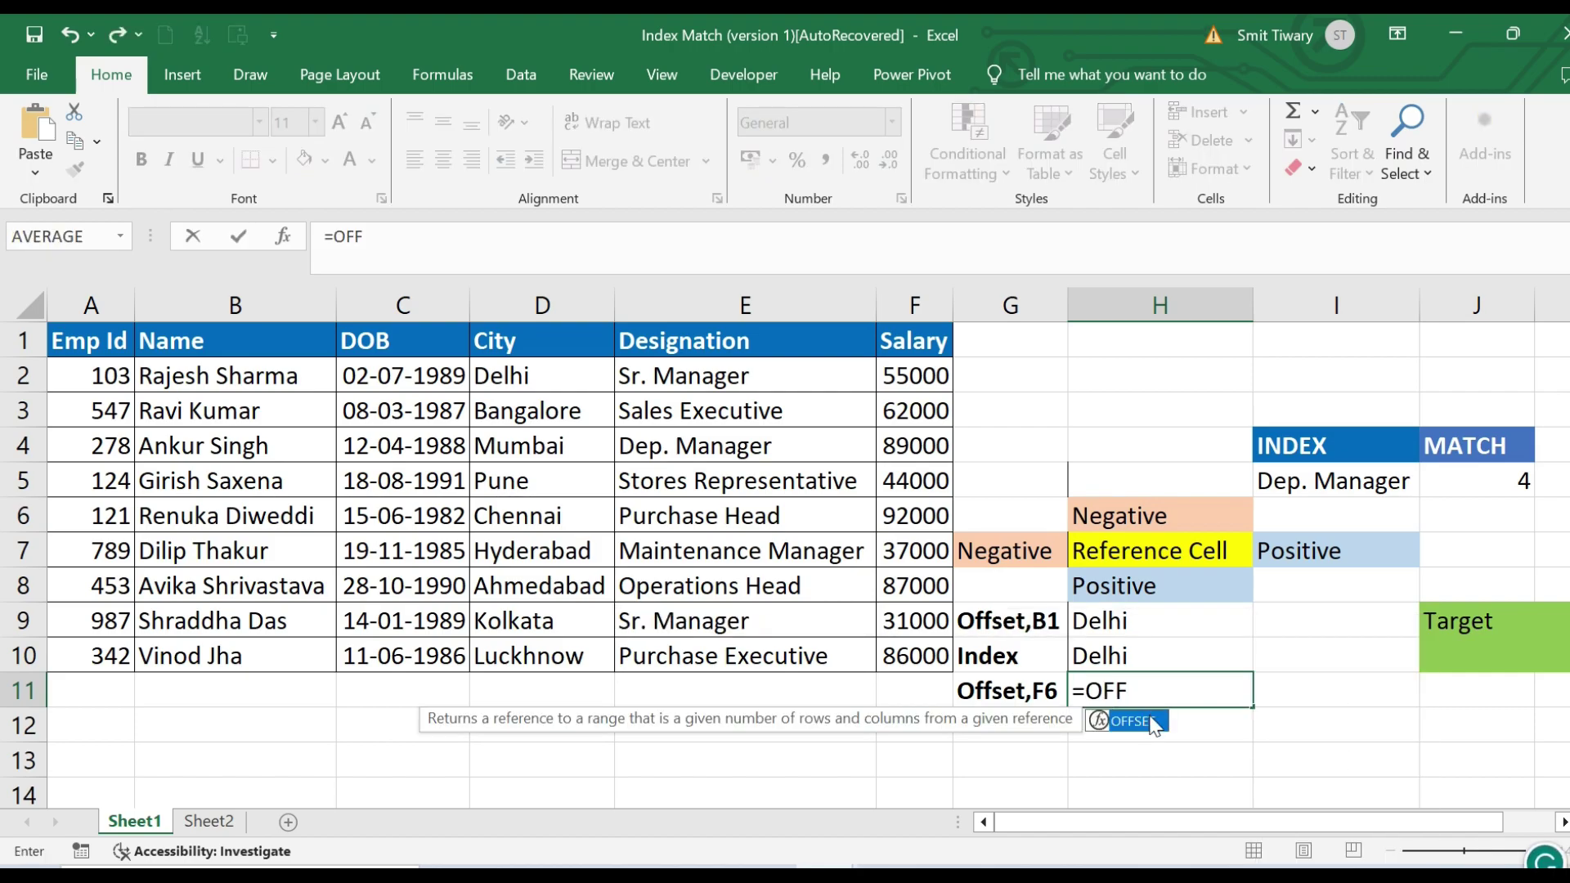
double_click(1153, 723)
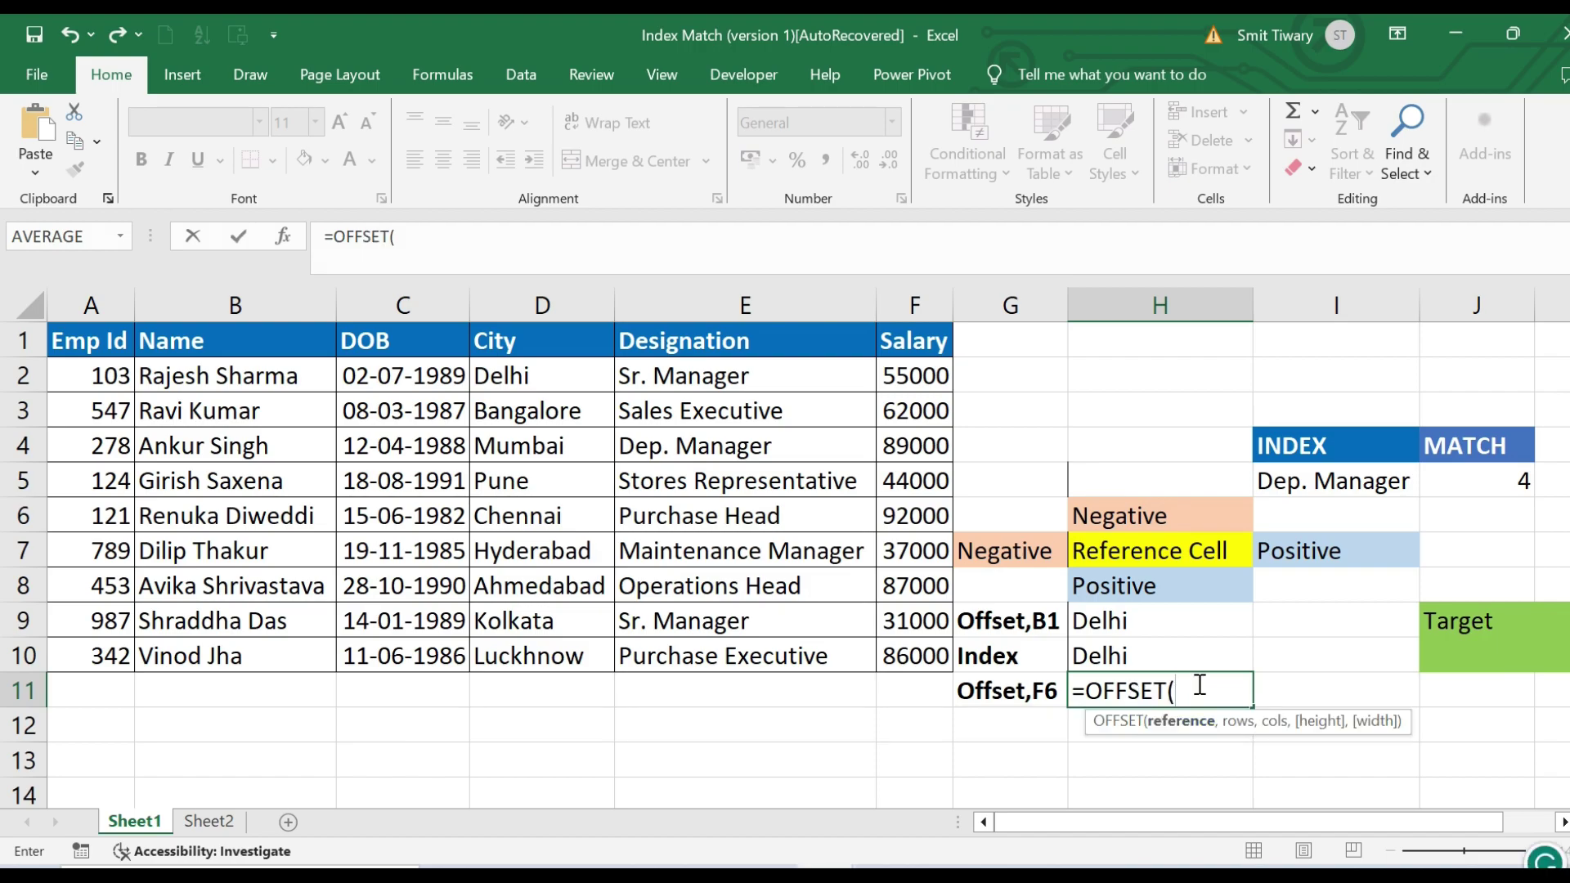
click(922, 545)
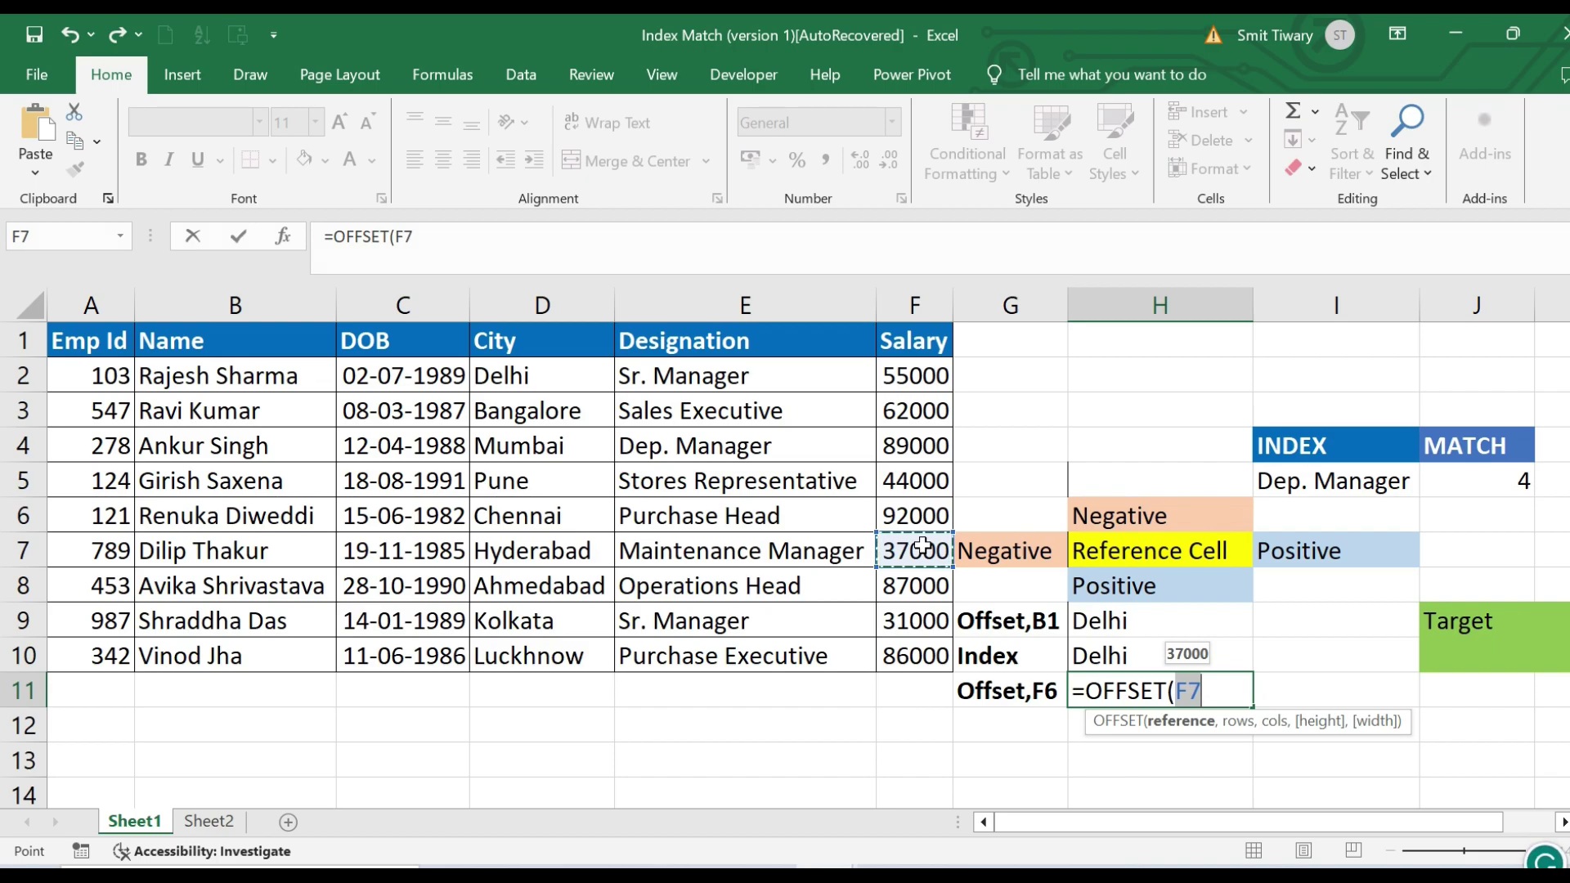
click(916, 520)
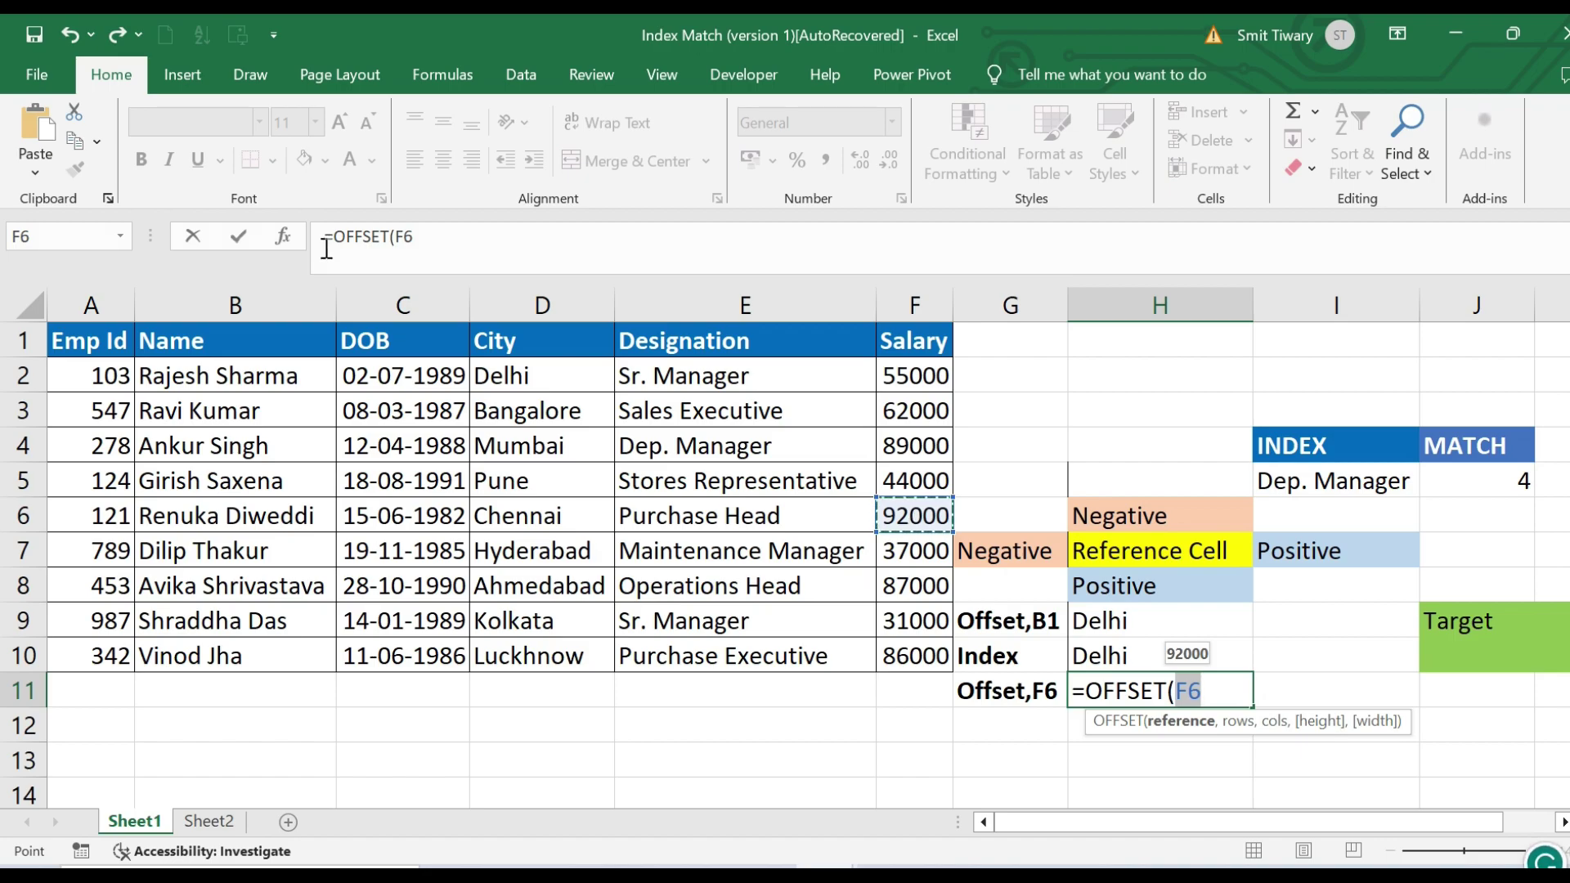
click(283, 236)
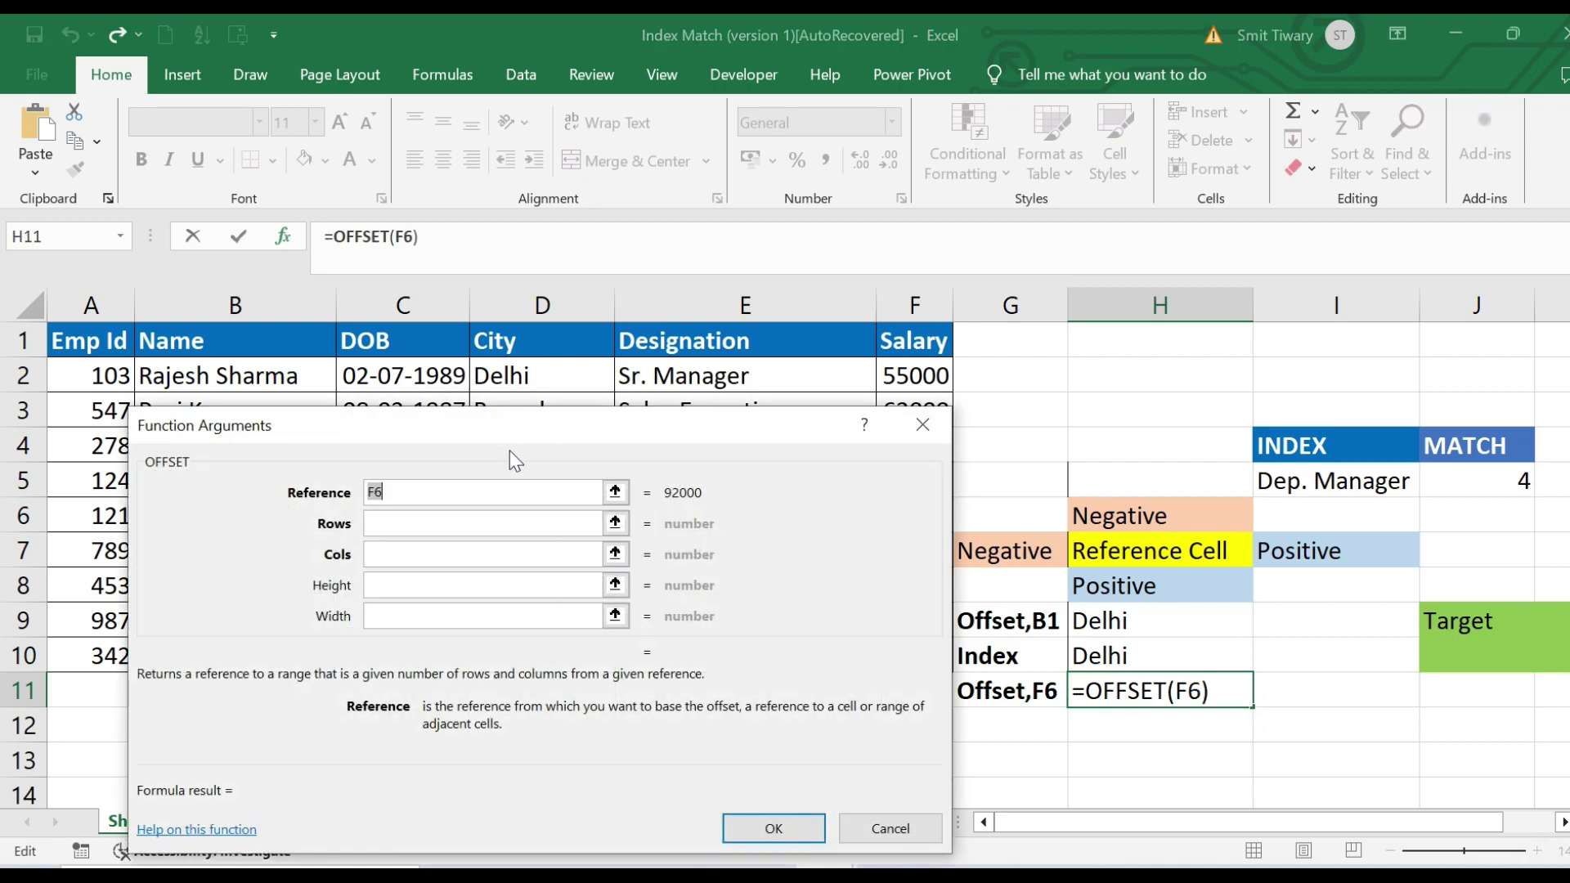
drag(800, 431, 1015, 708)
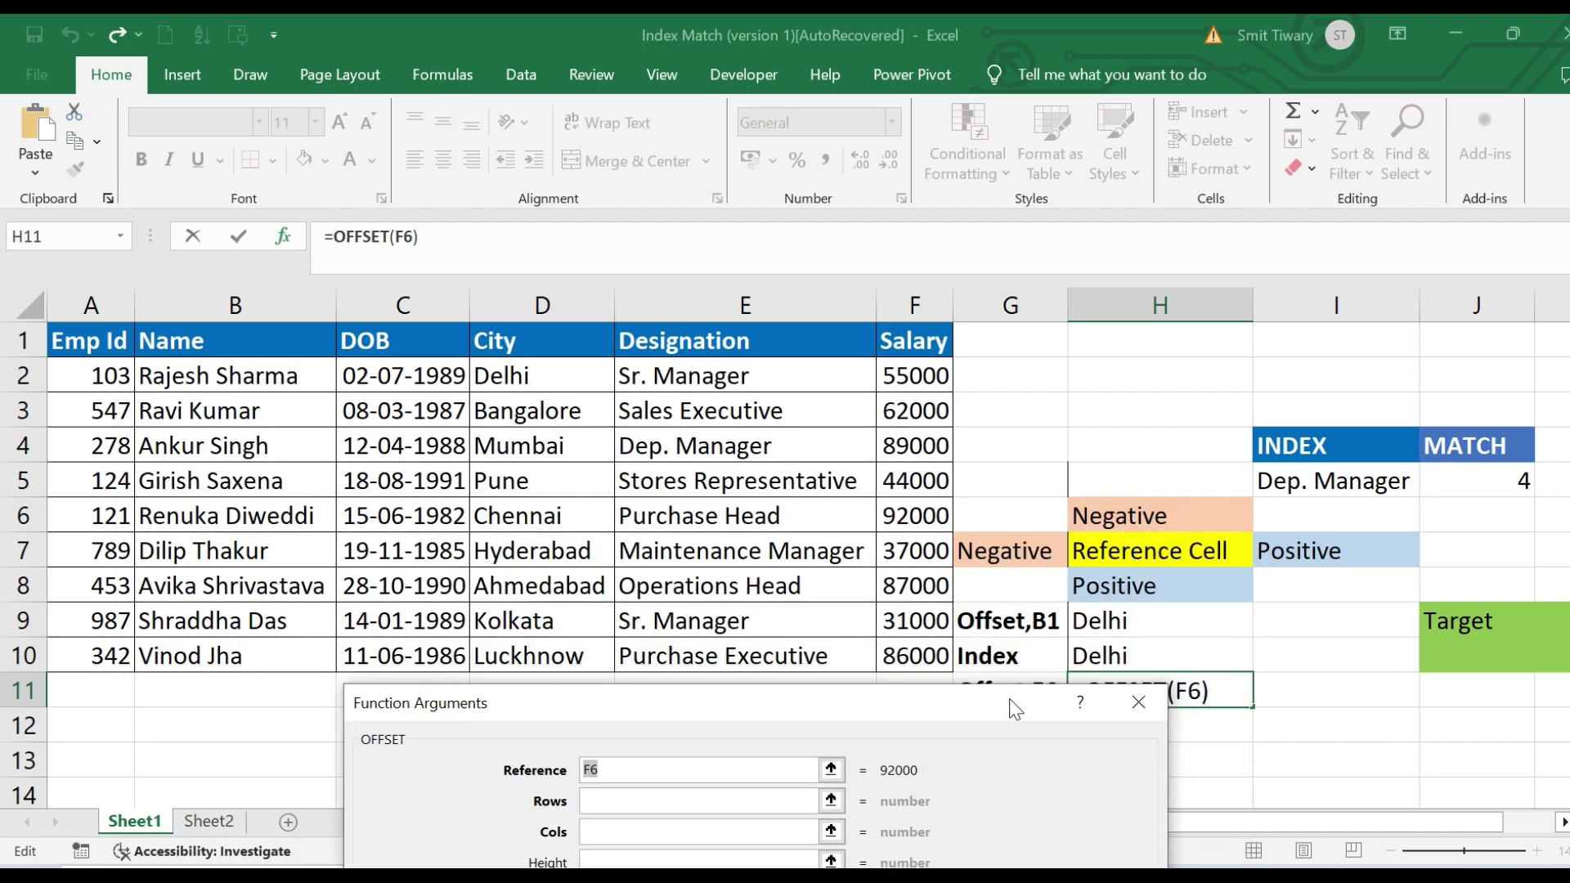
click(627, 794)
click(902, 514)
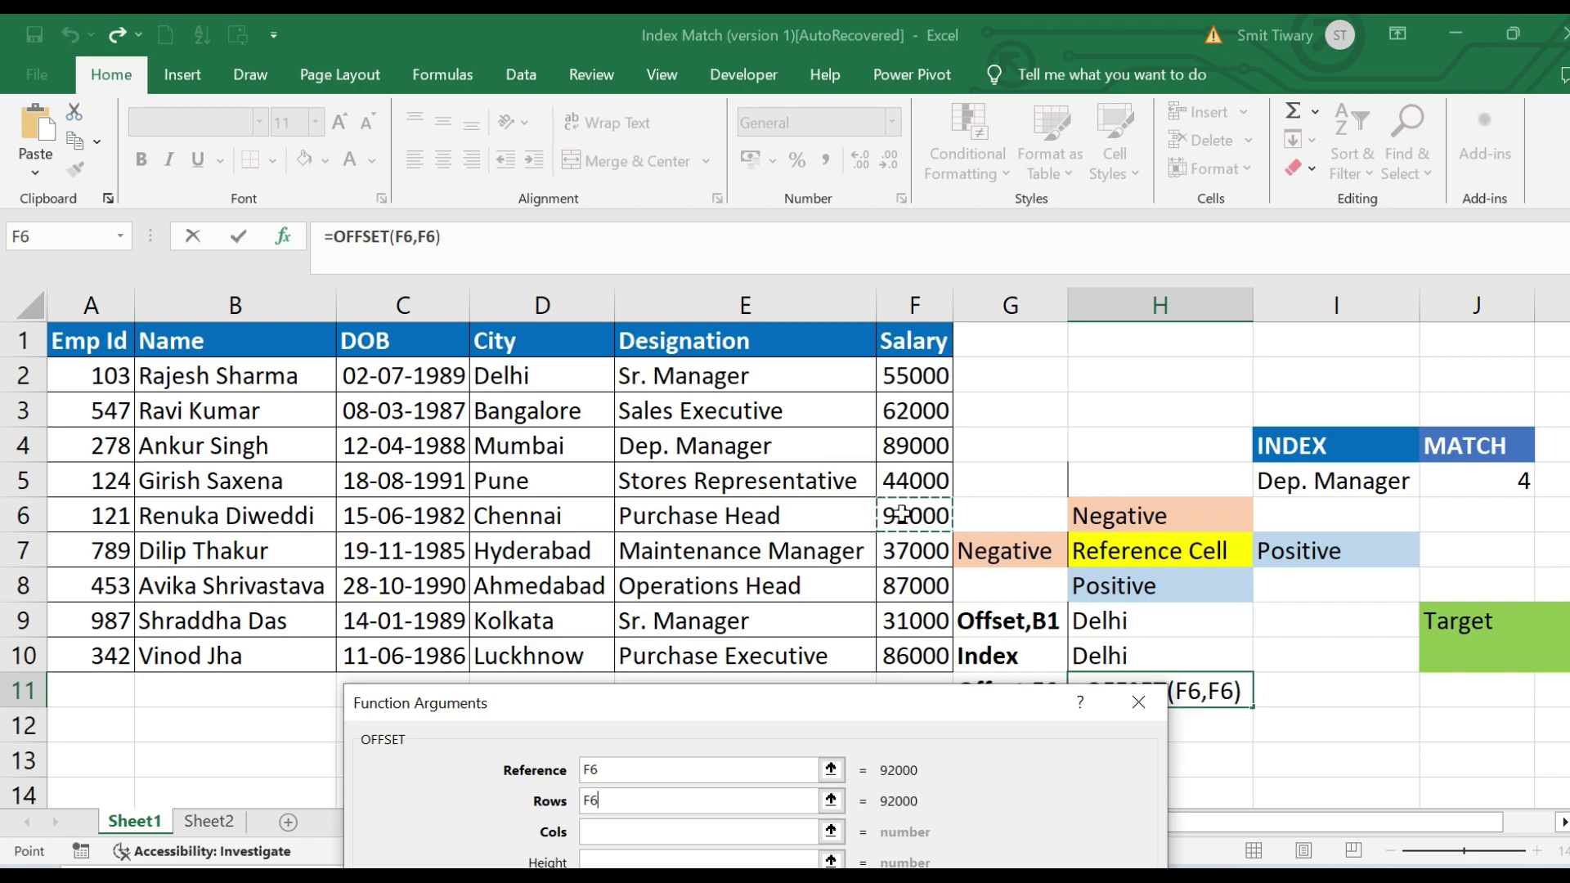
key(Escape)
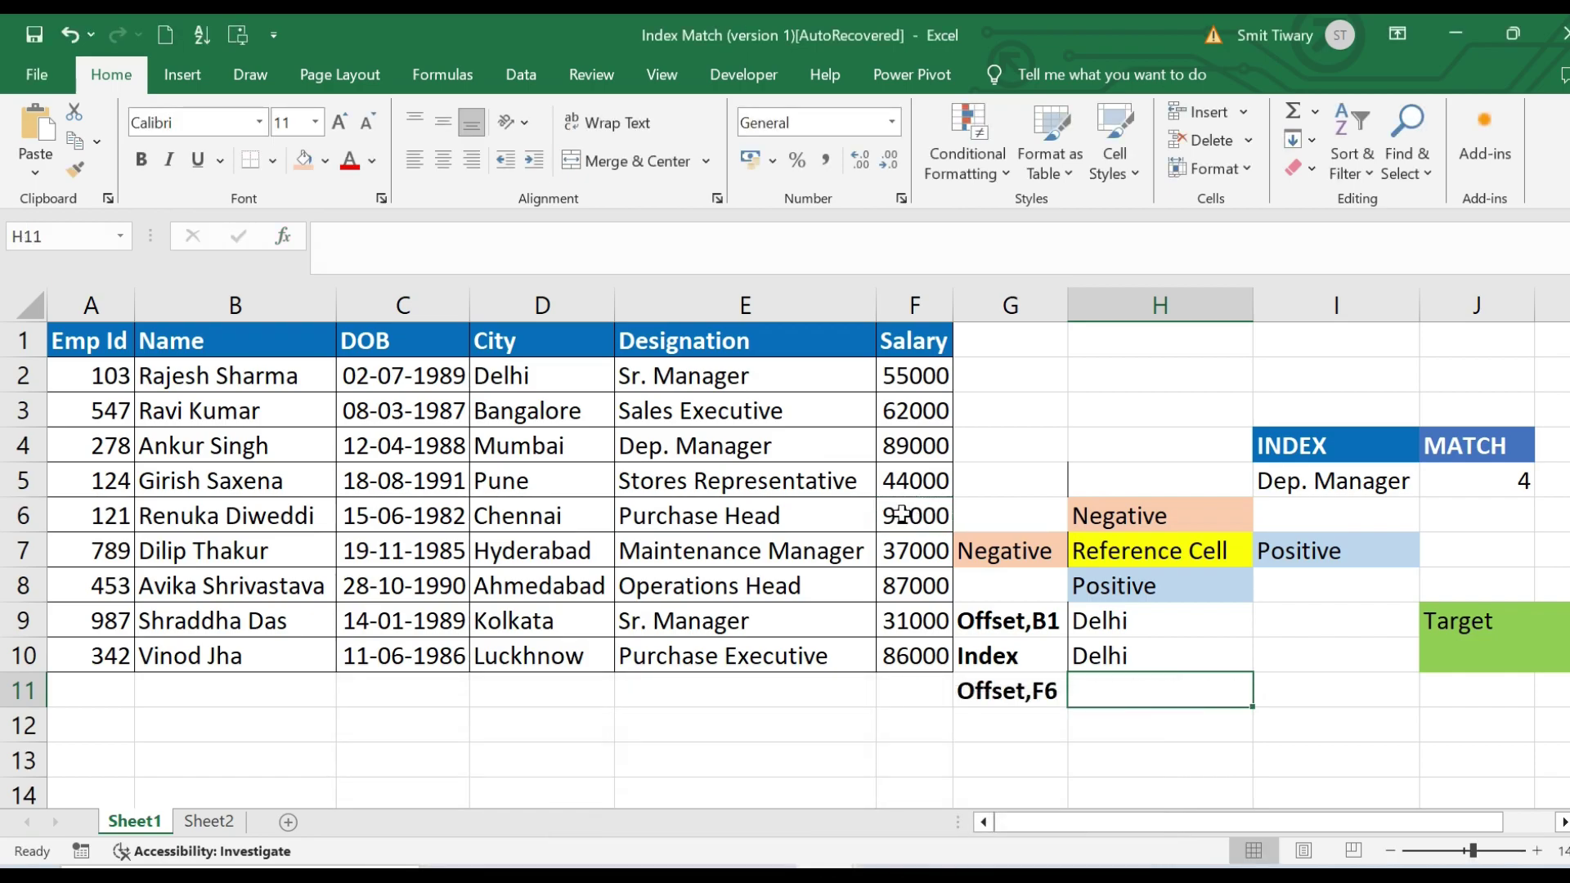
Enter an OFFSET formula in H11 with F6 as the reference, -4 rows and -2 columns
click(902, 513)
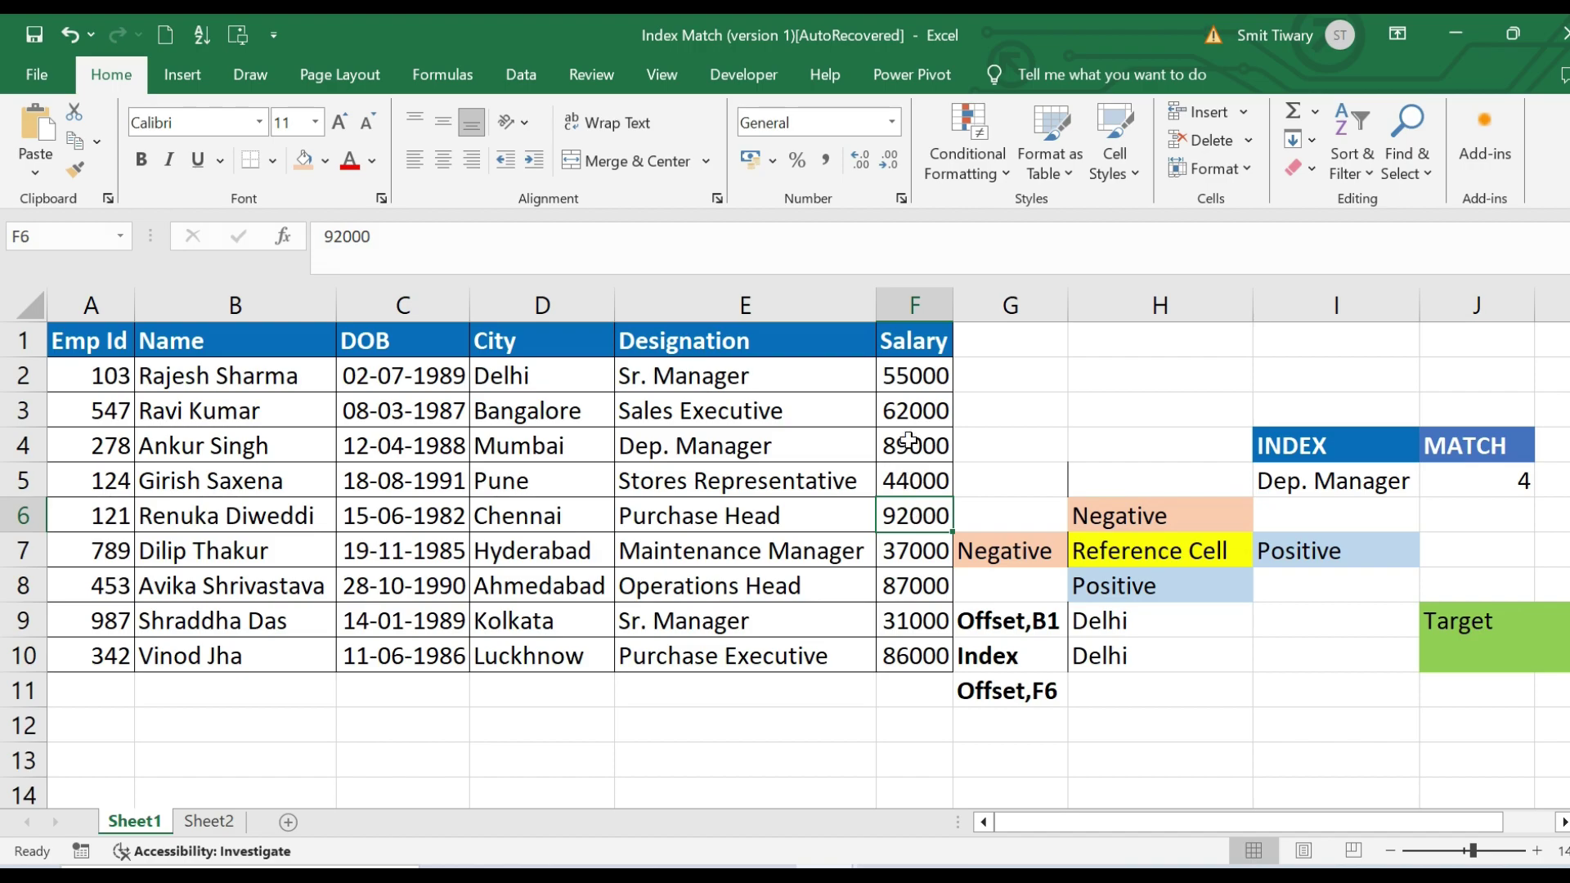
double_click(1152, 694)
text(=OFF)
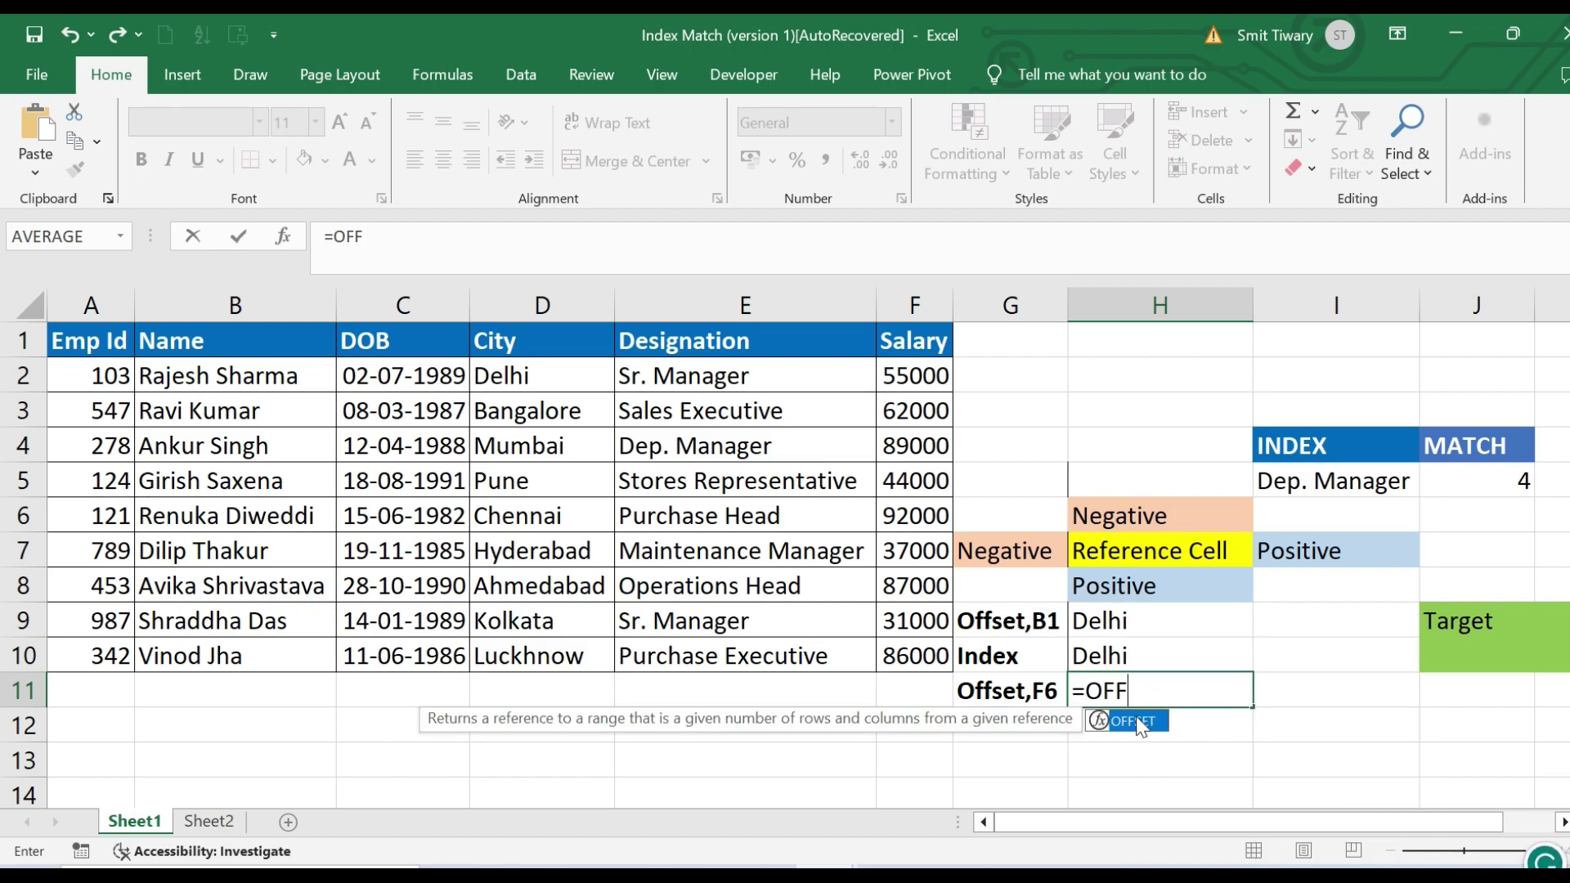
double_click(1140, 721)
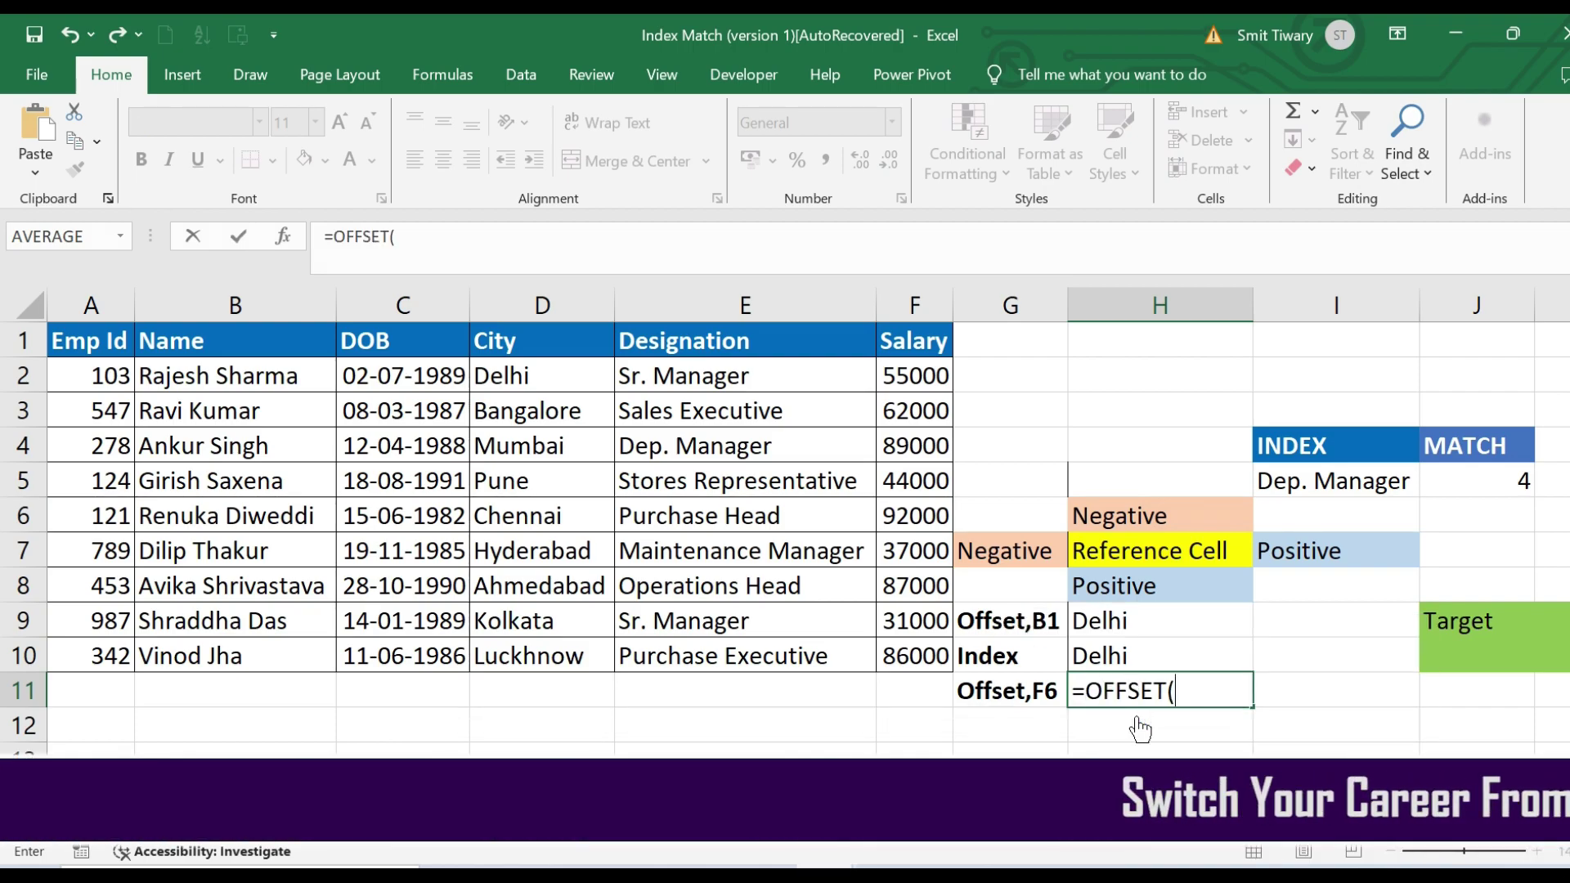
click(1136, 718)
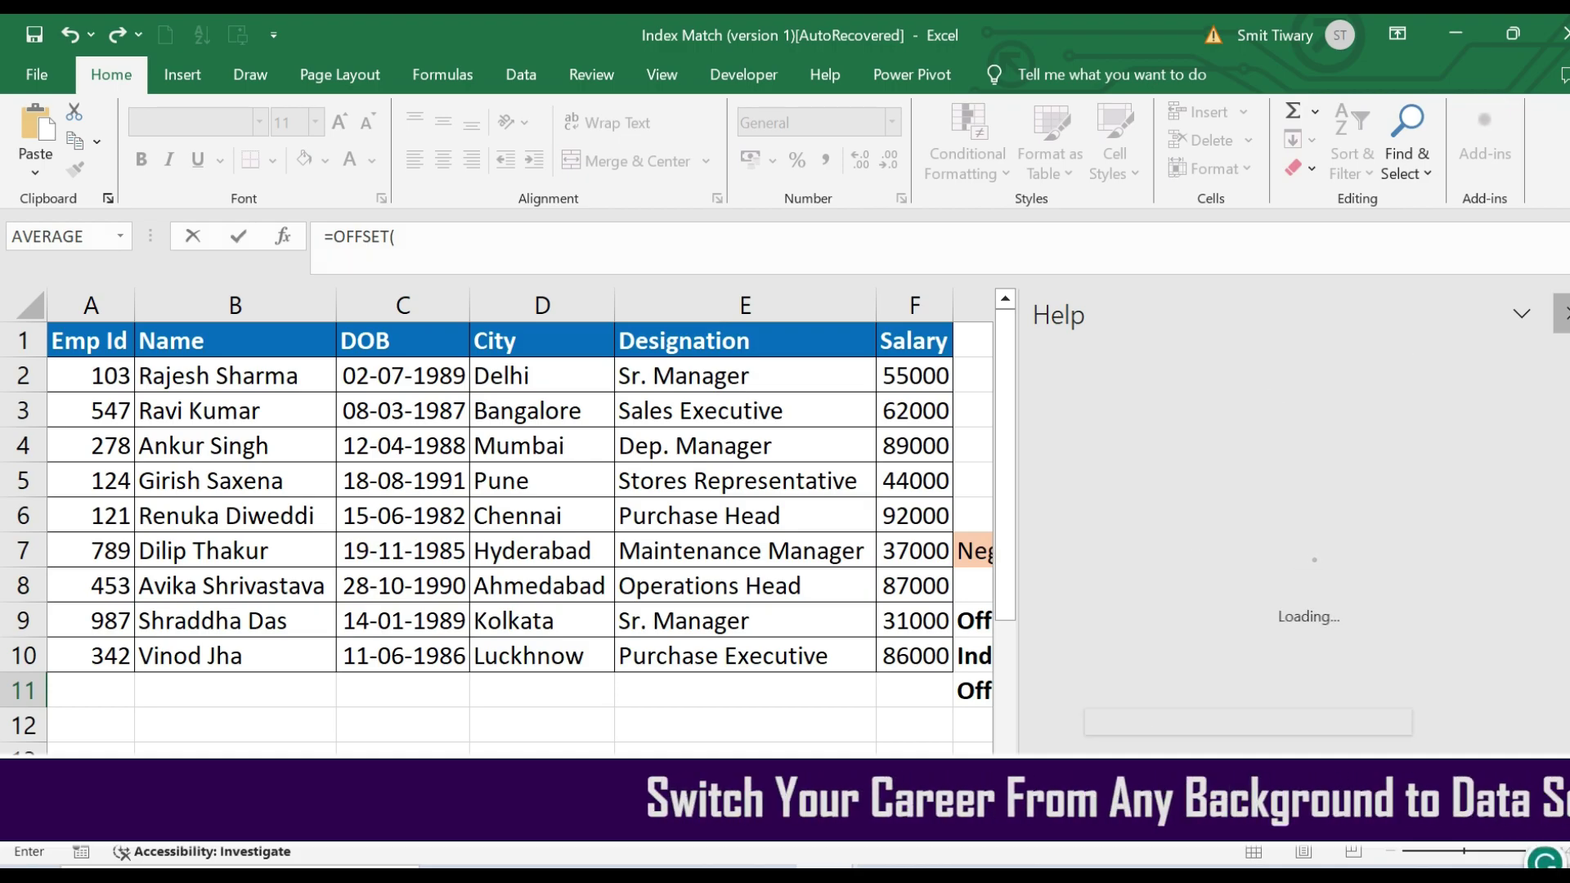
click(1565, 314)
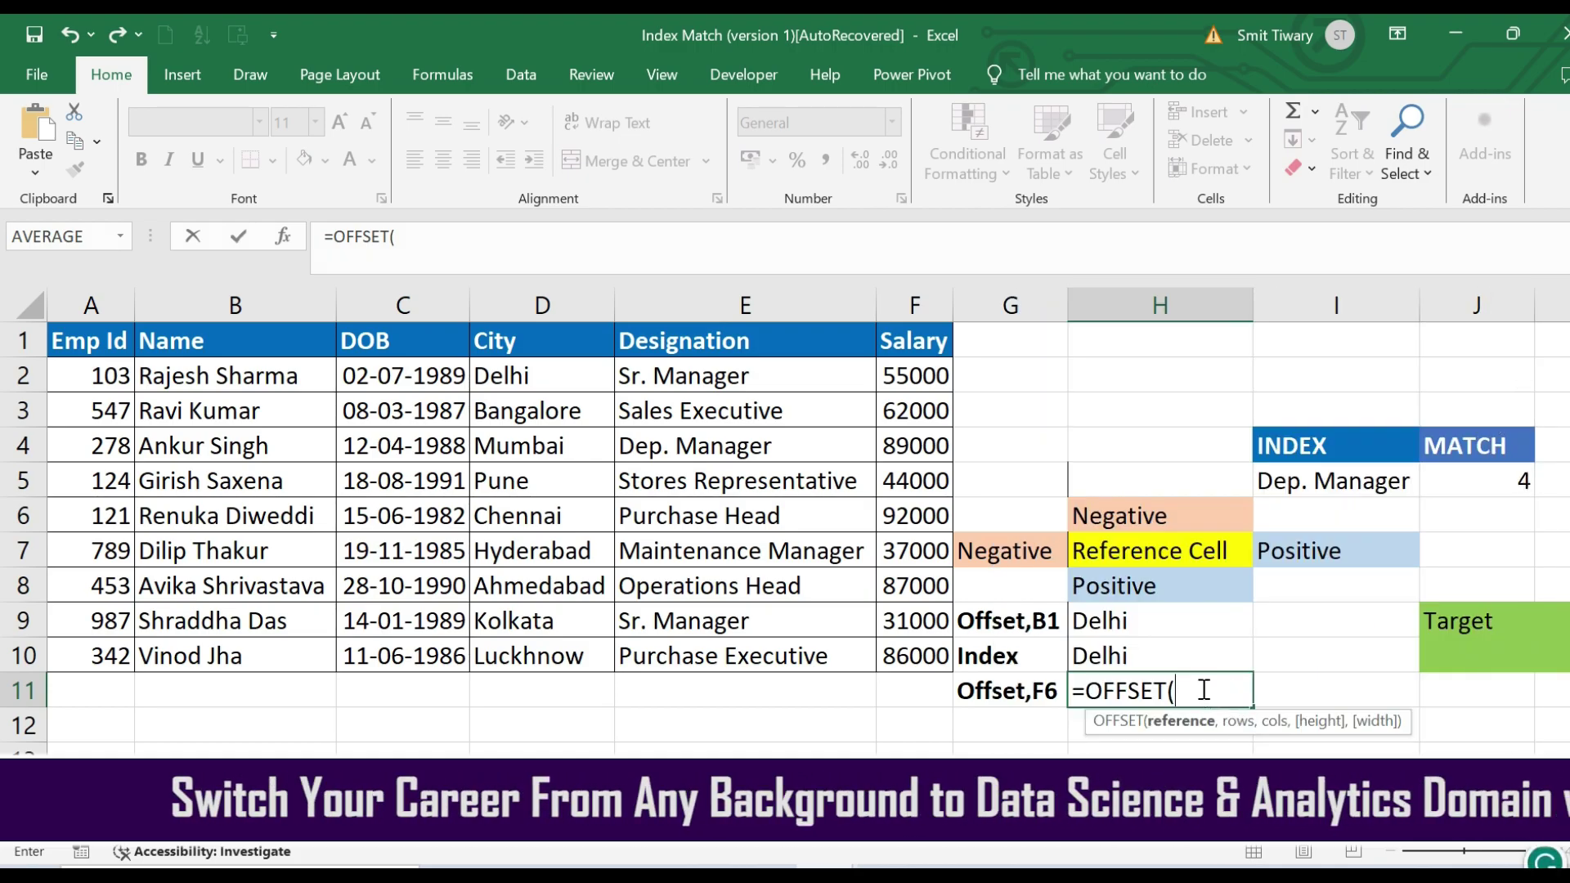
text(F6,)
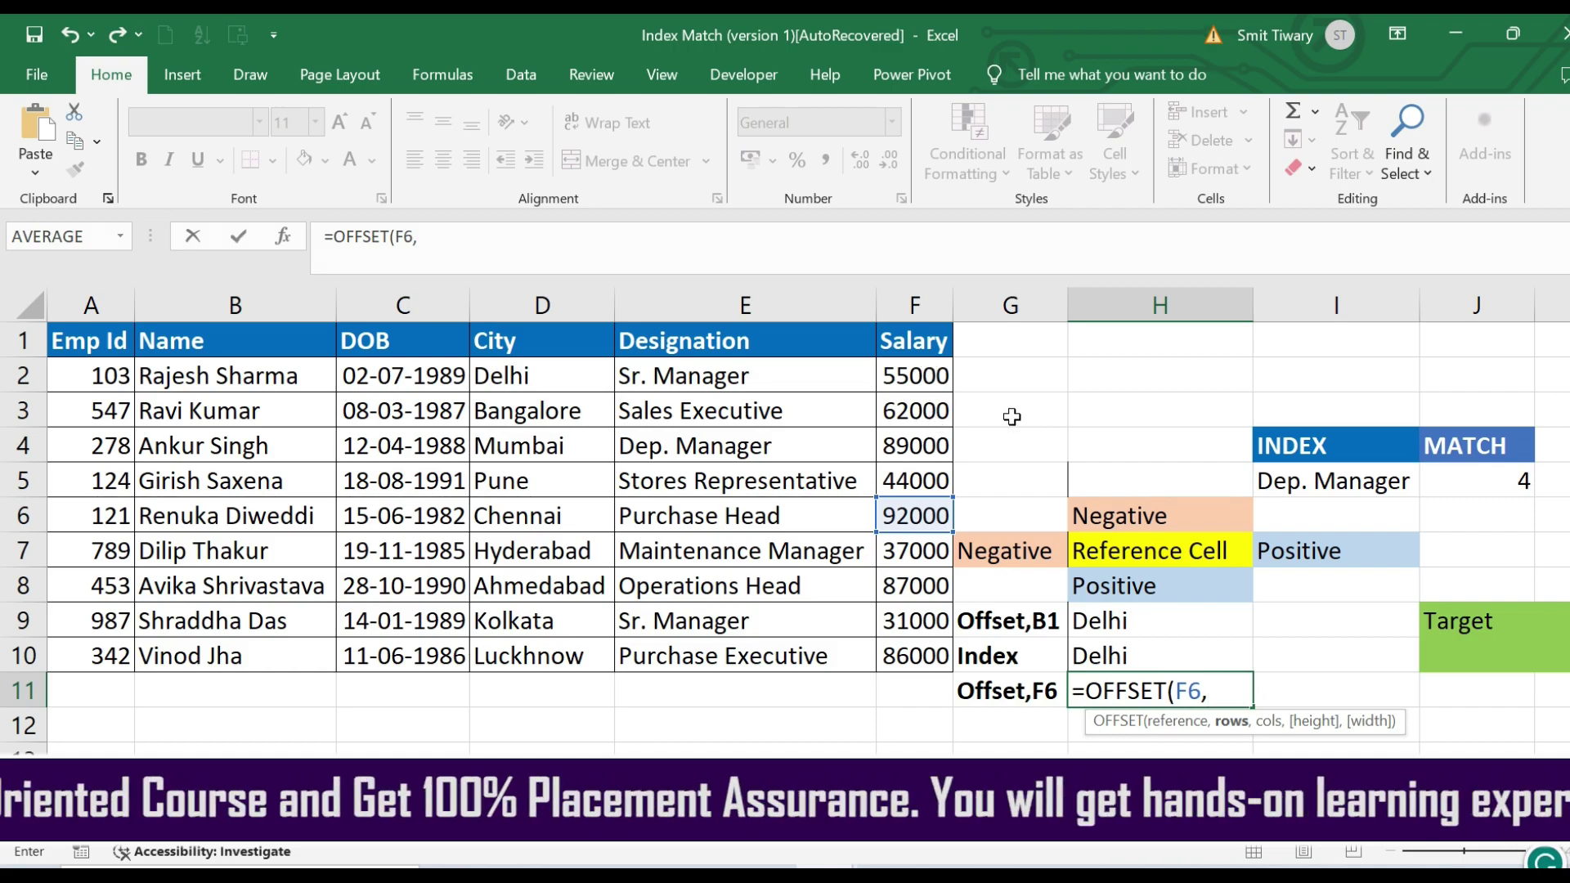
text(-4)
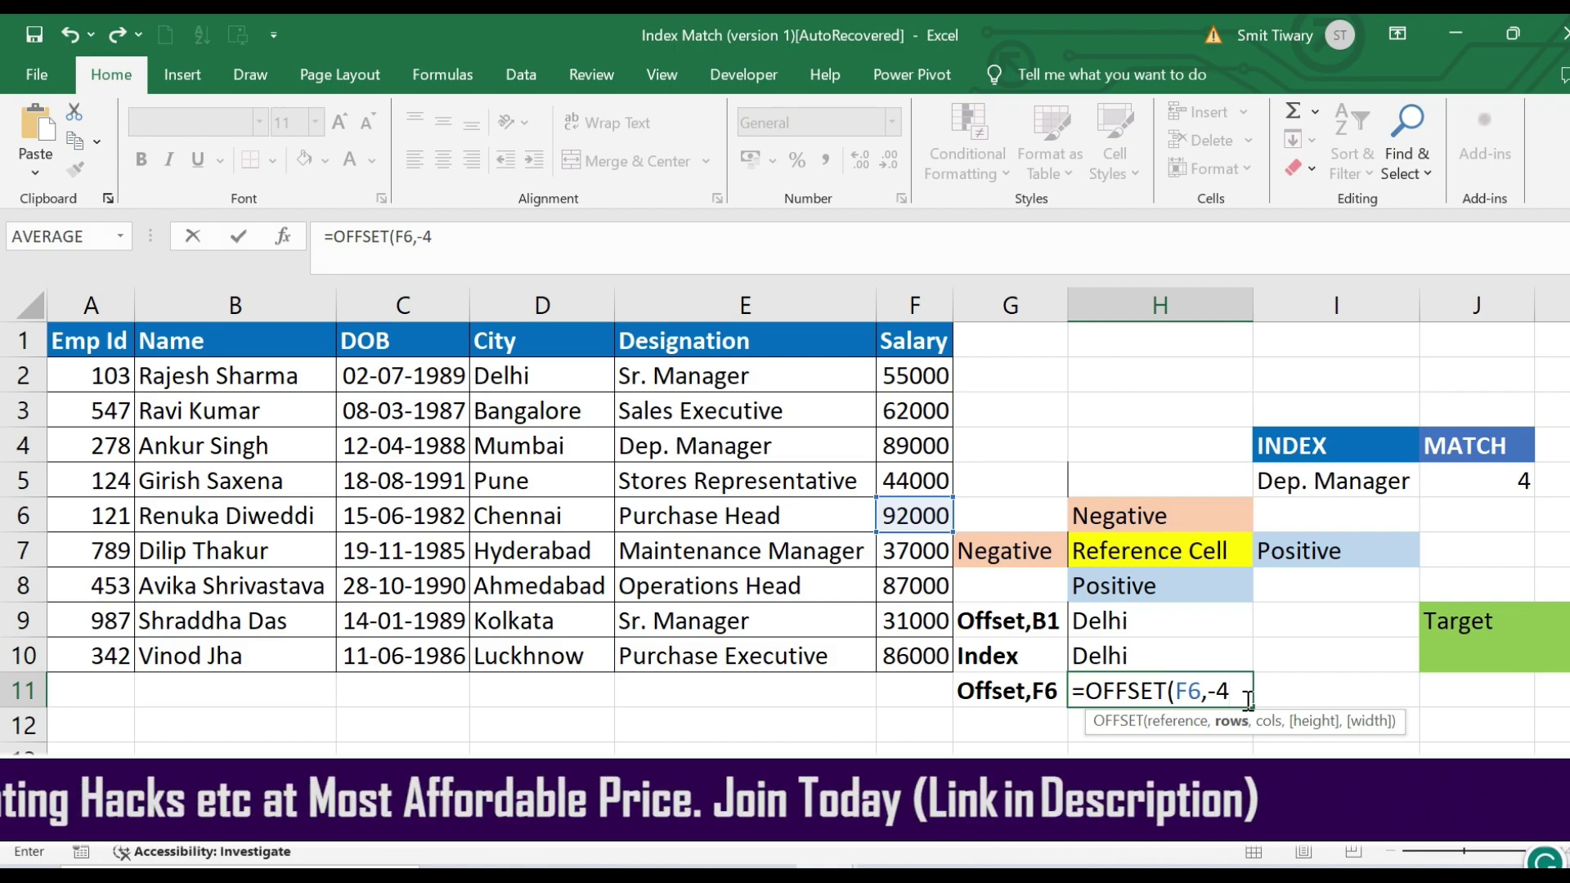
text(,)
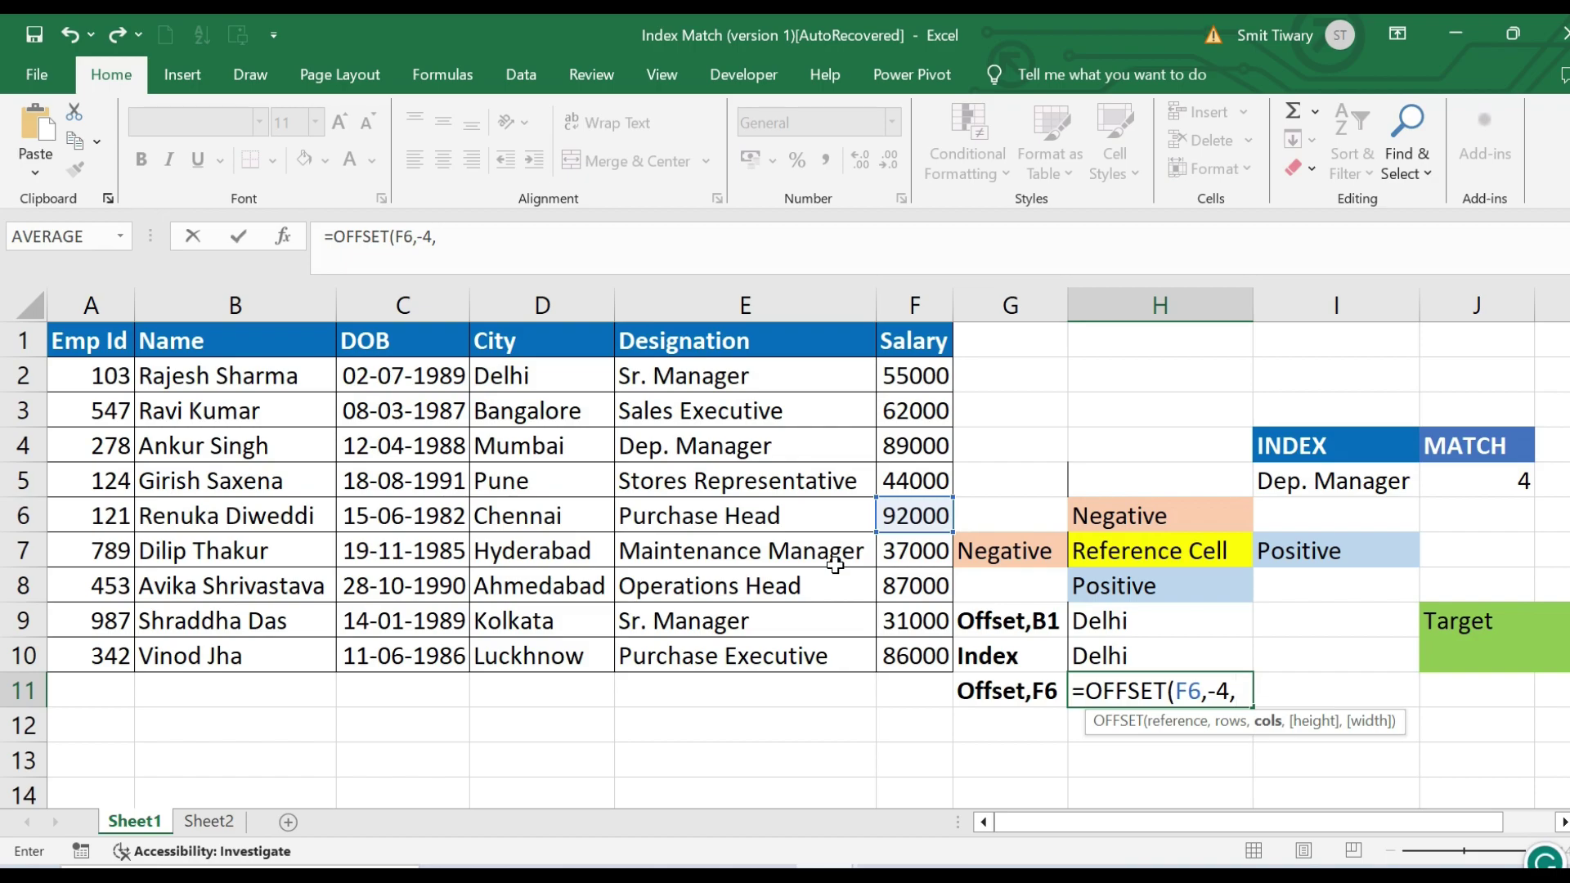
text(2))
key(Return)
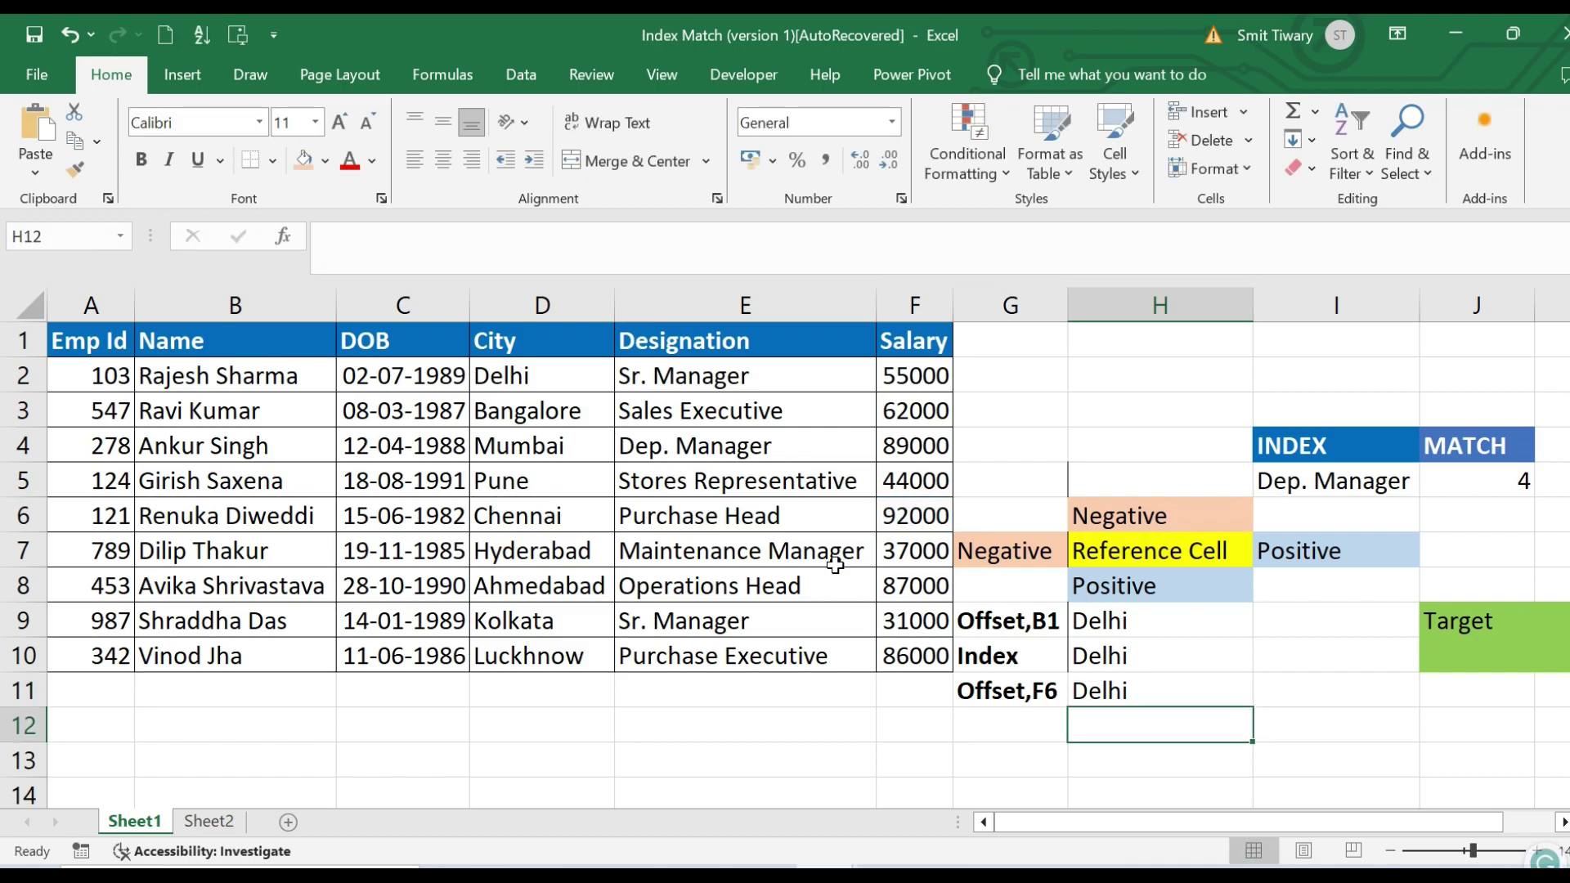
Enter in H2 the full name of the employee listed in B4 as the lookup value
click(1124, 698)
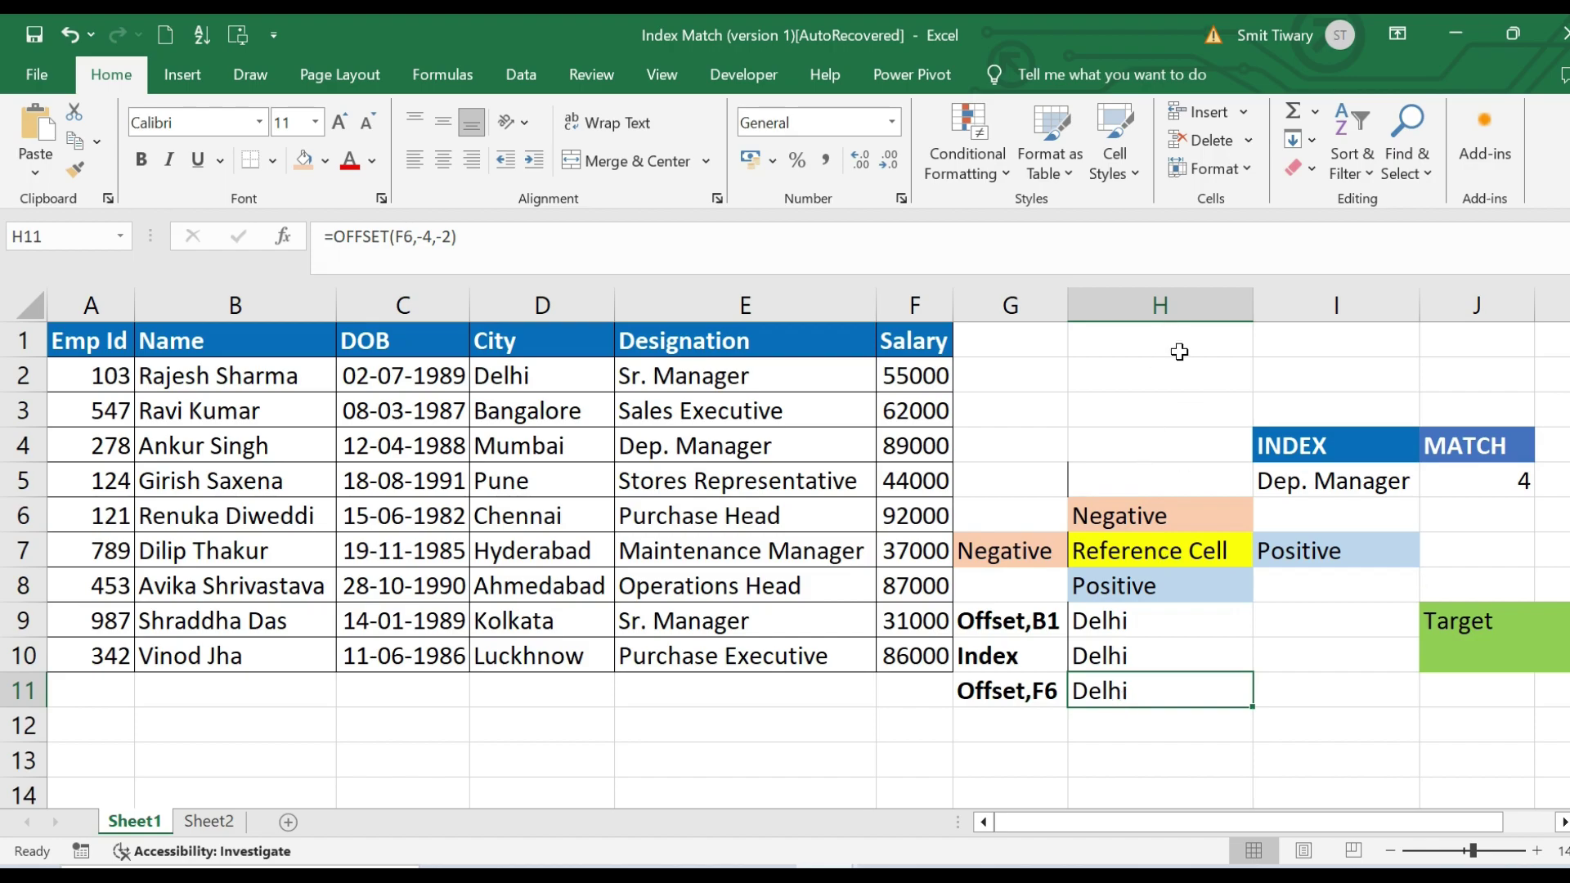
click(1104, 337)
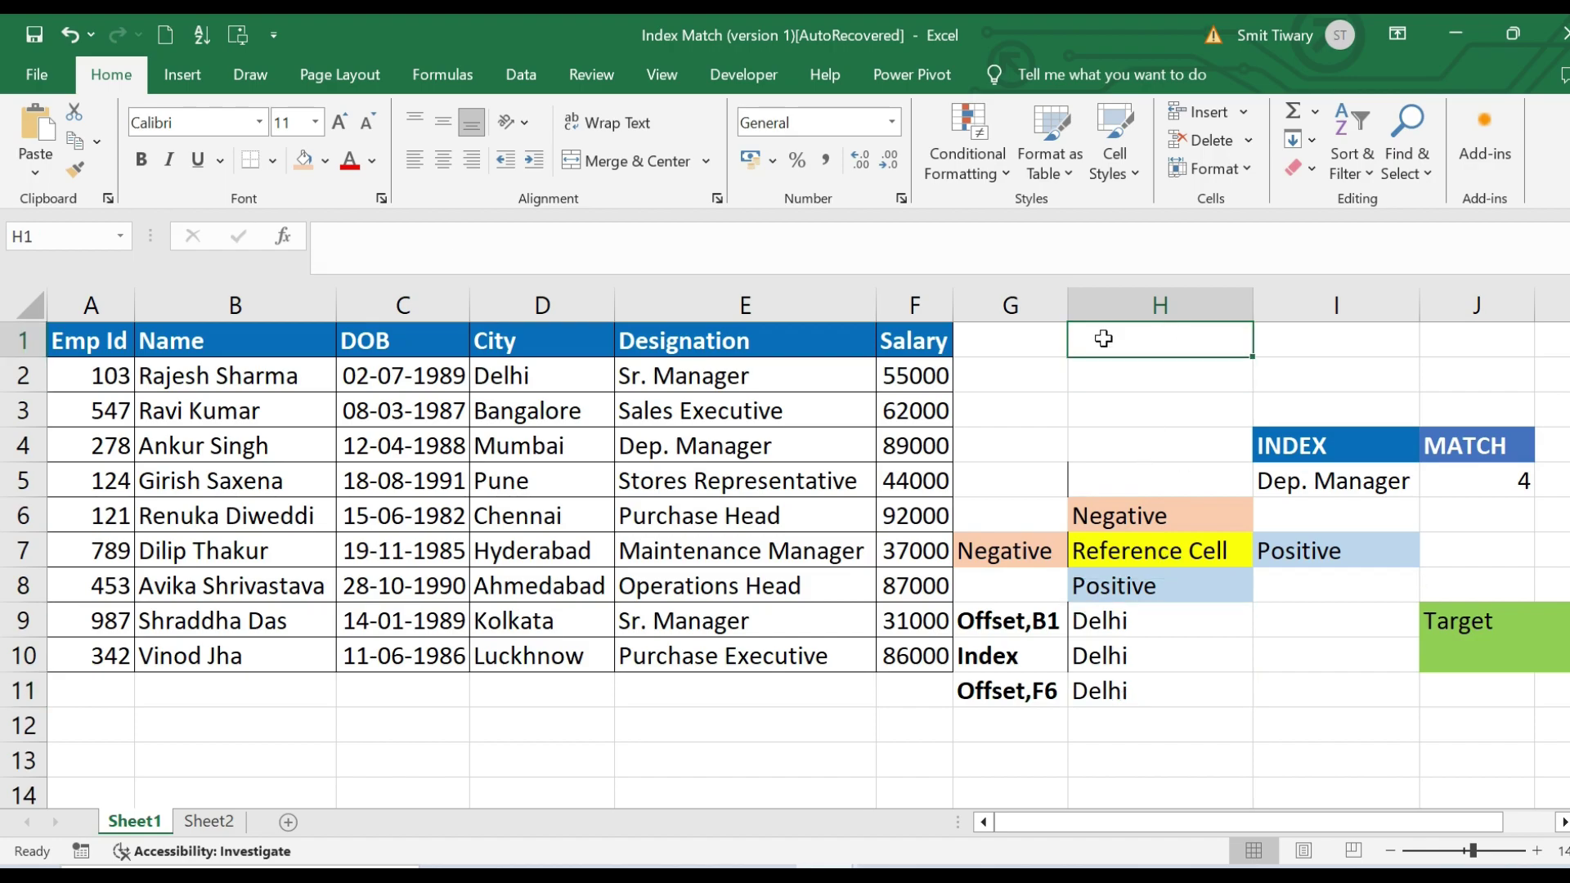
click(1107, 368)
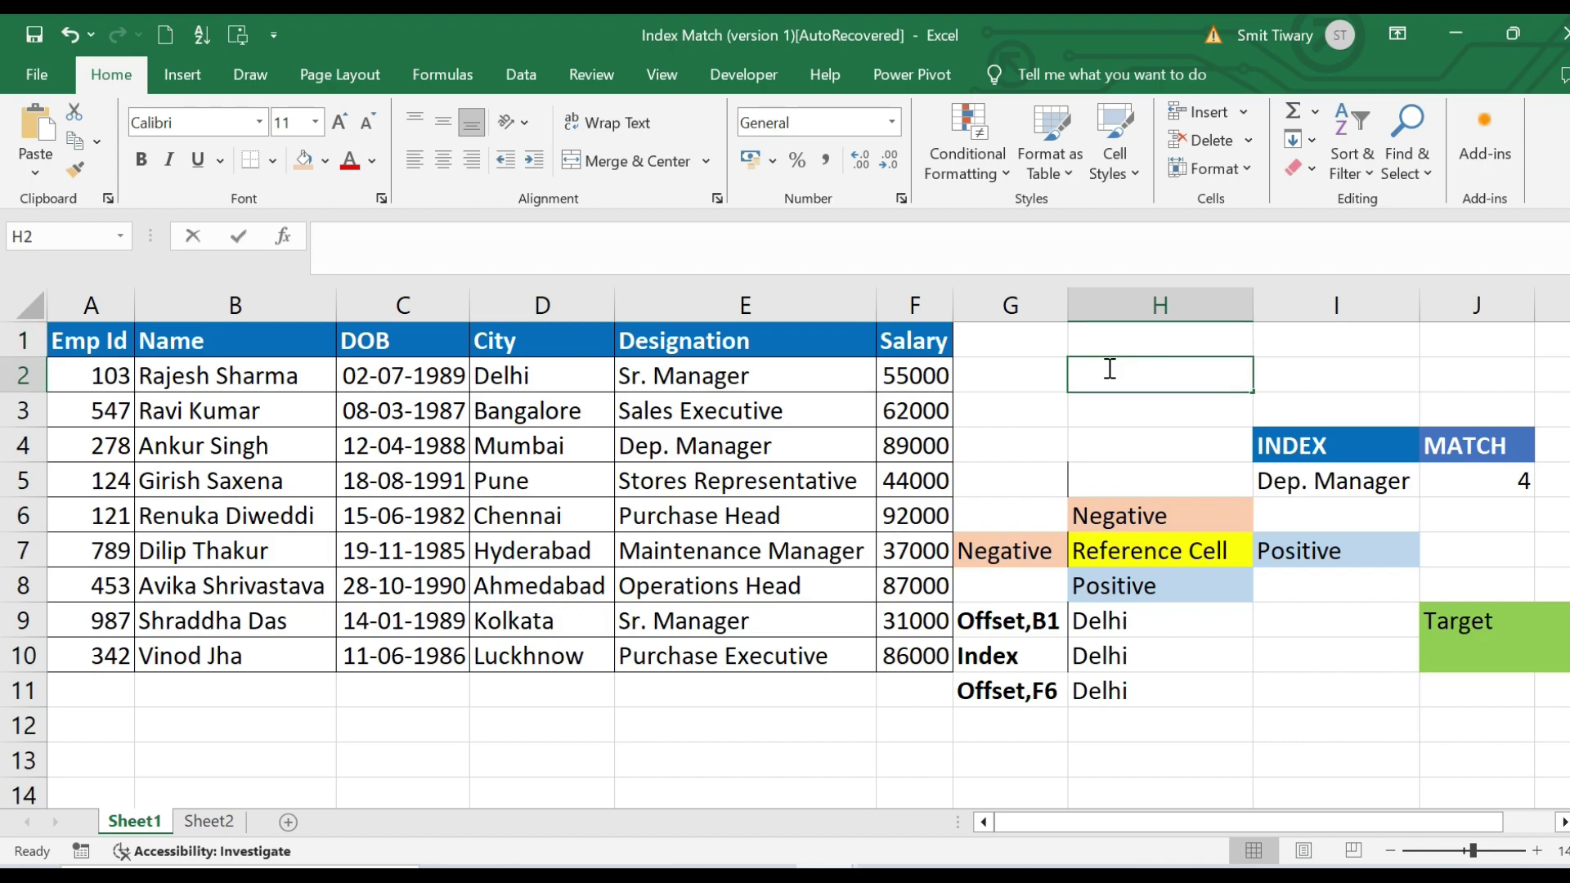
text(Ankur )
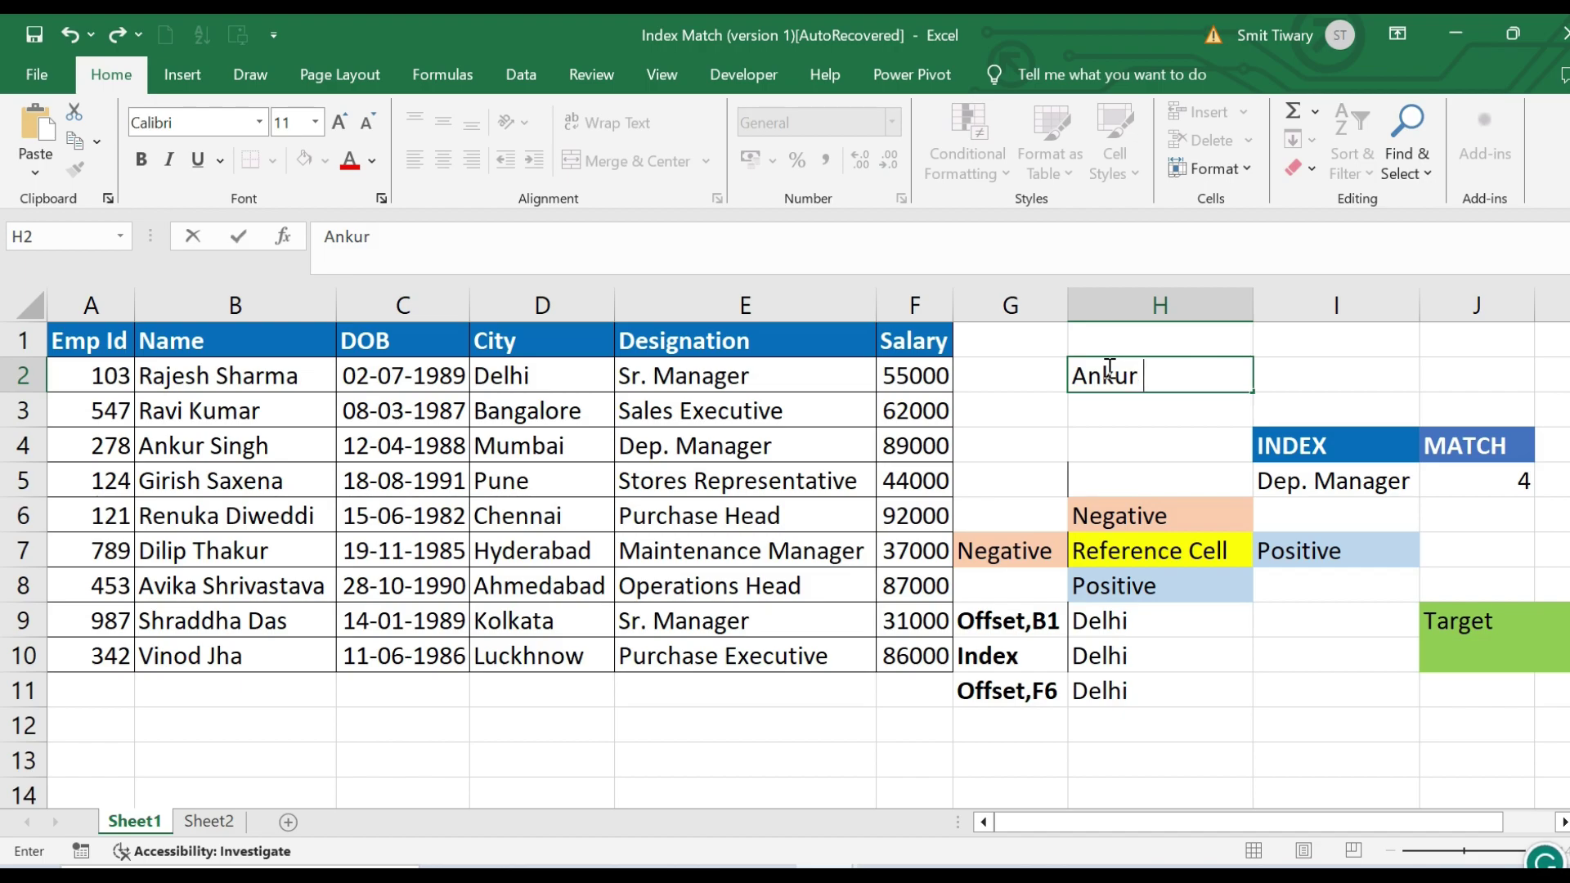
text(Singh)
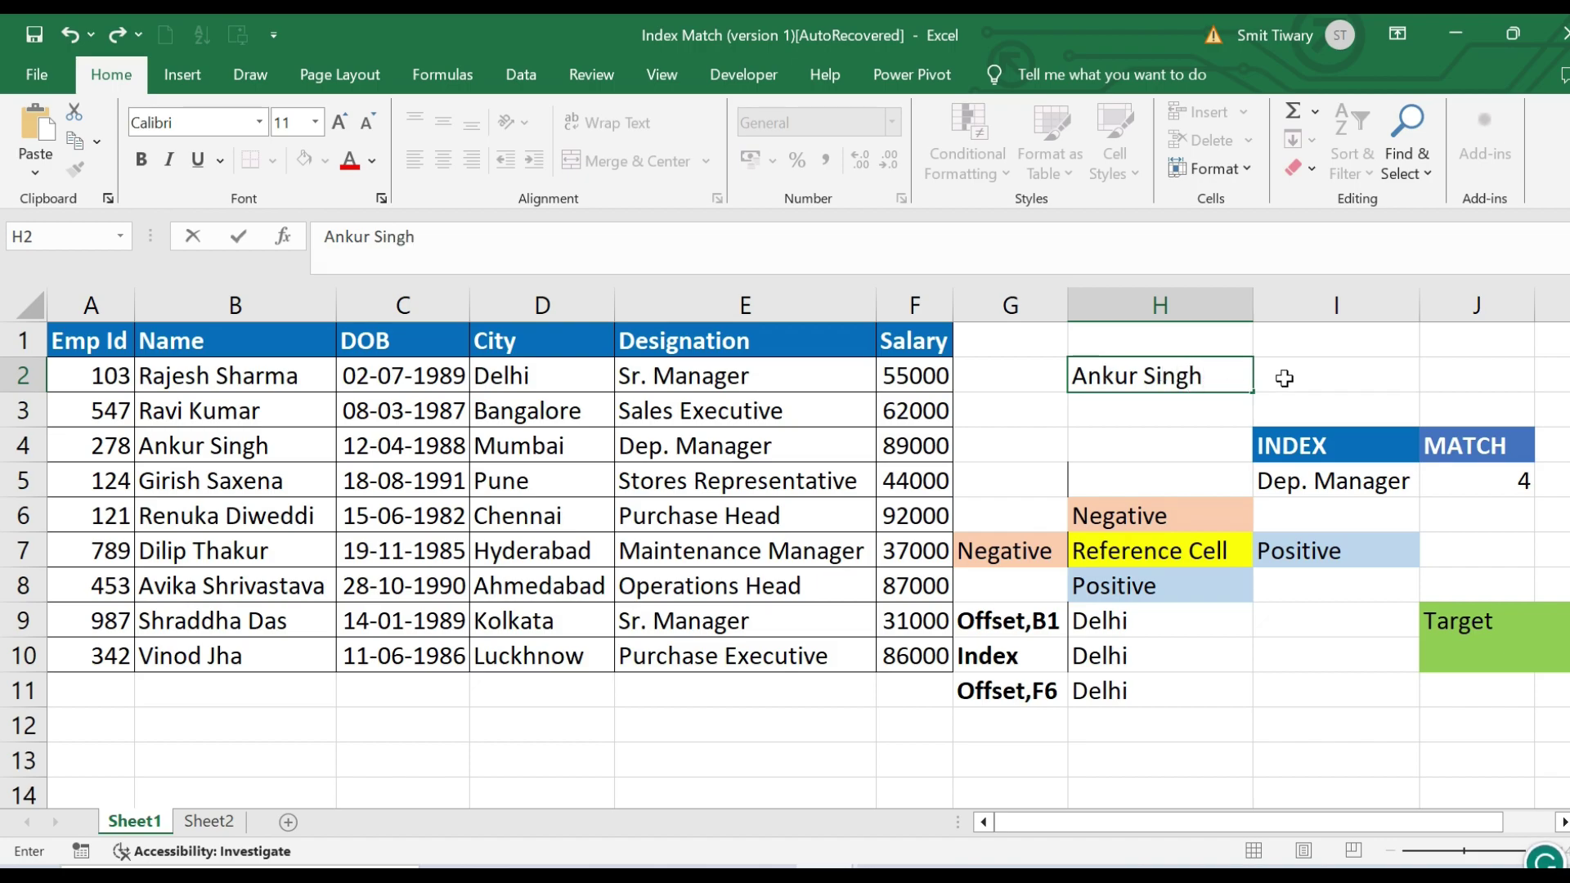
click(1273, 376)
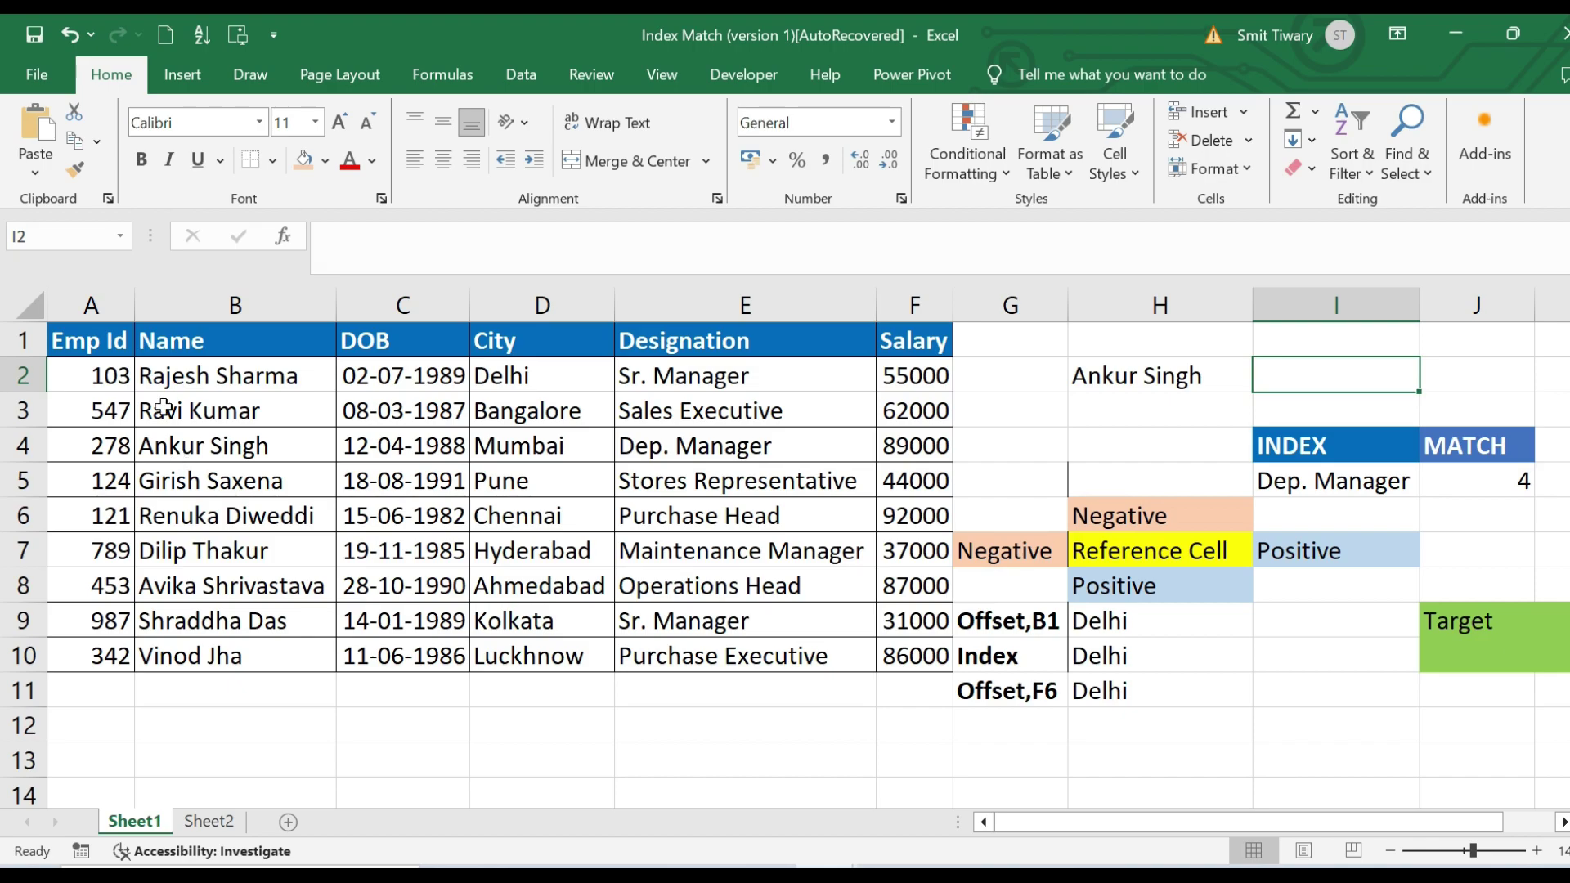
click(81, 336)
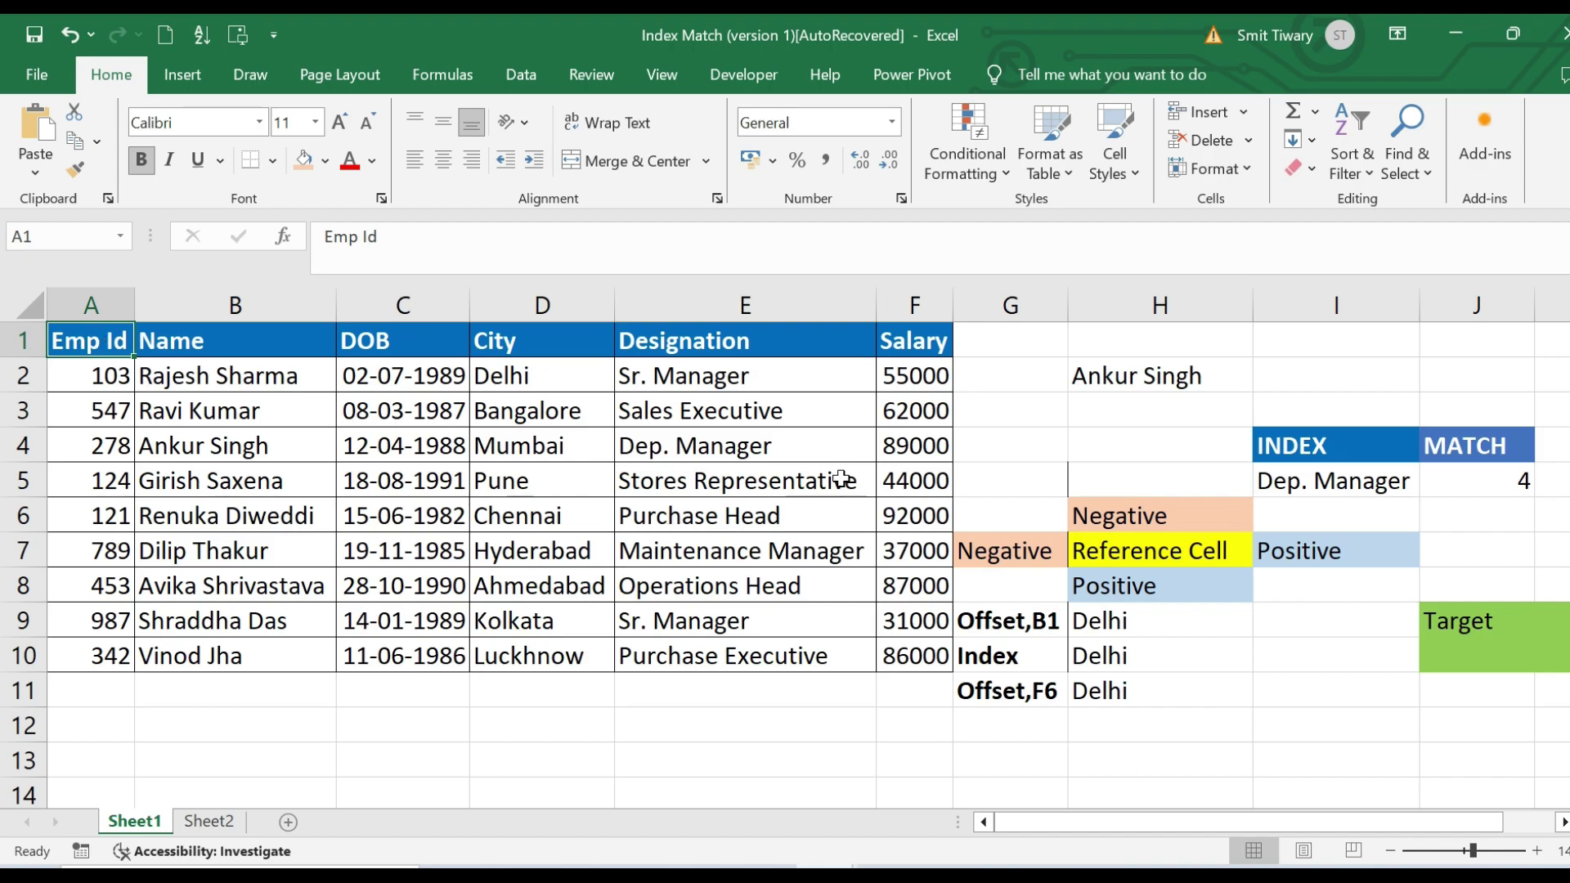
click(914, 473)
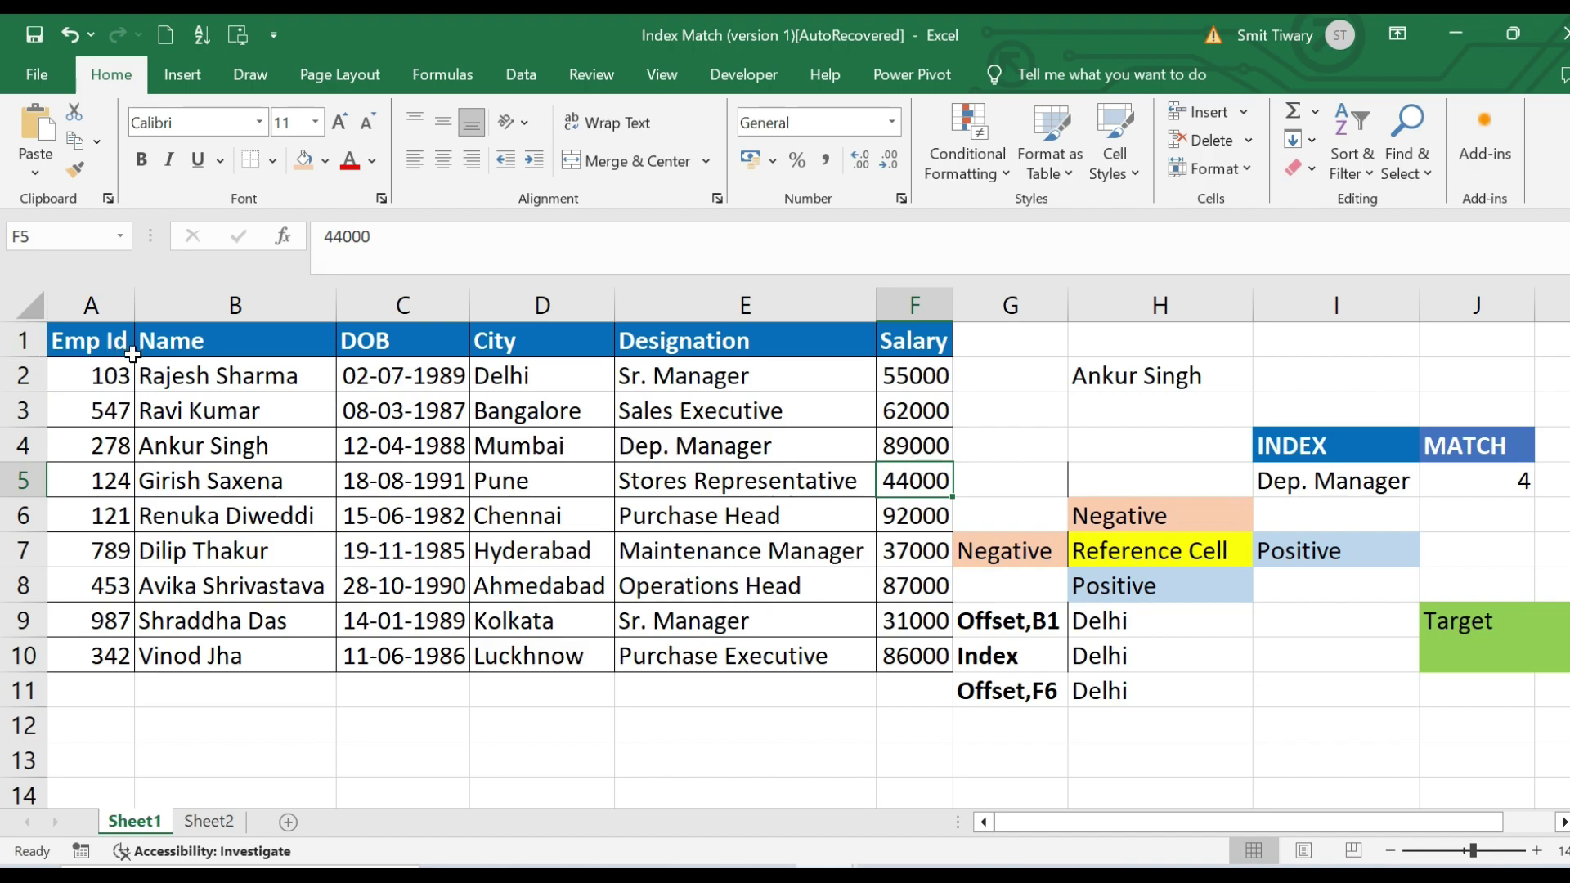
click(68, 347)
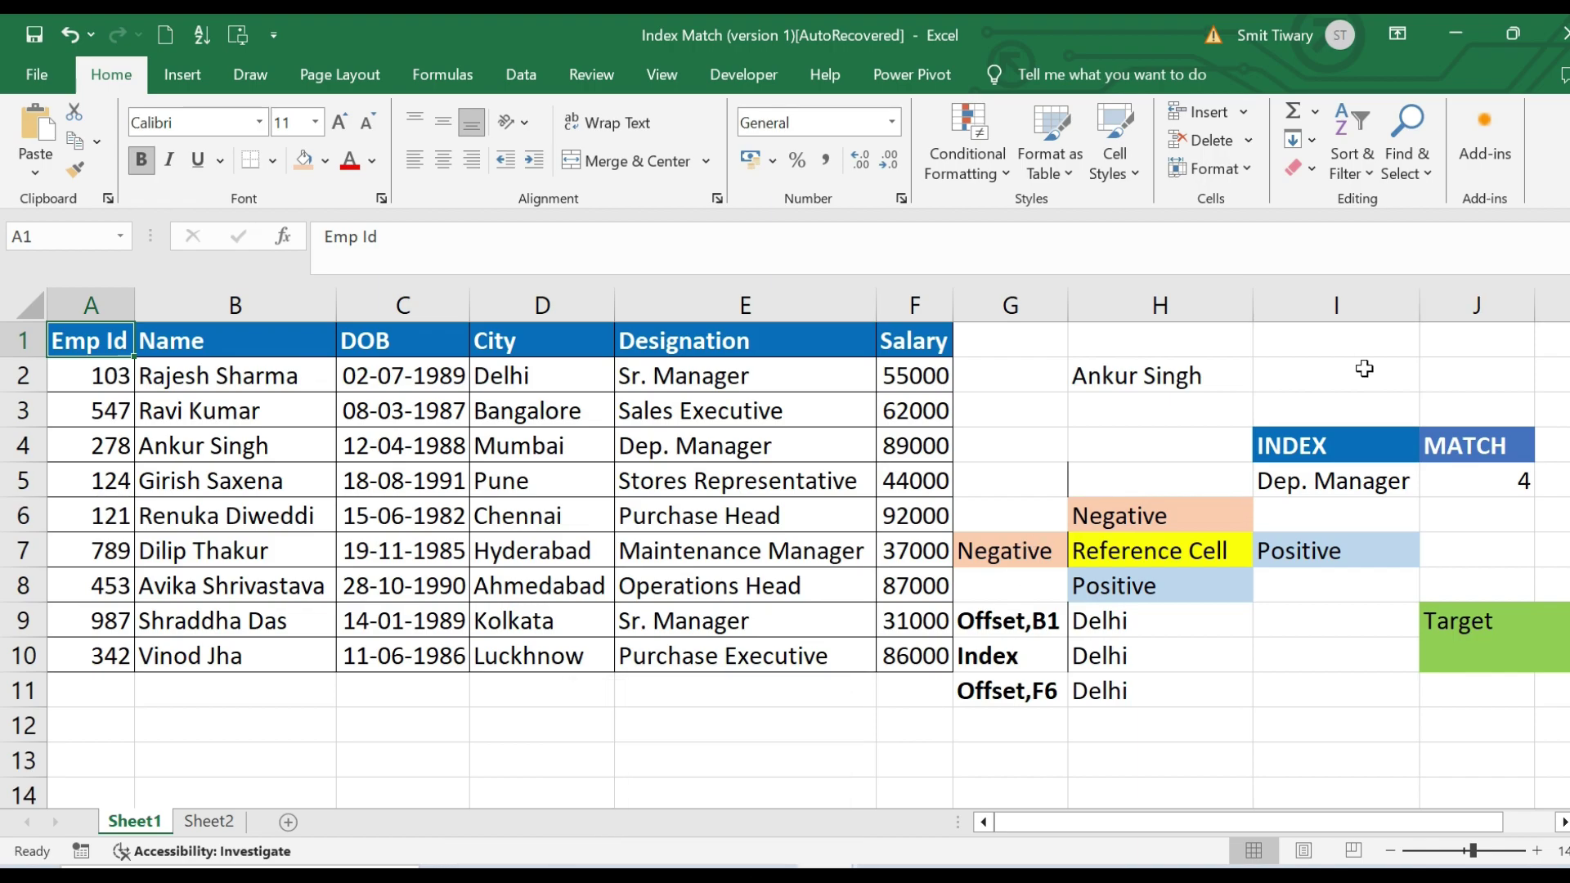
click(1298, 374)
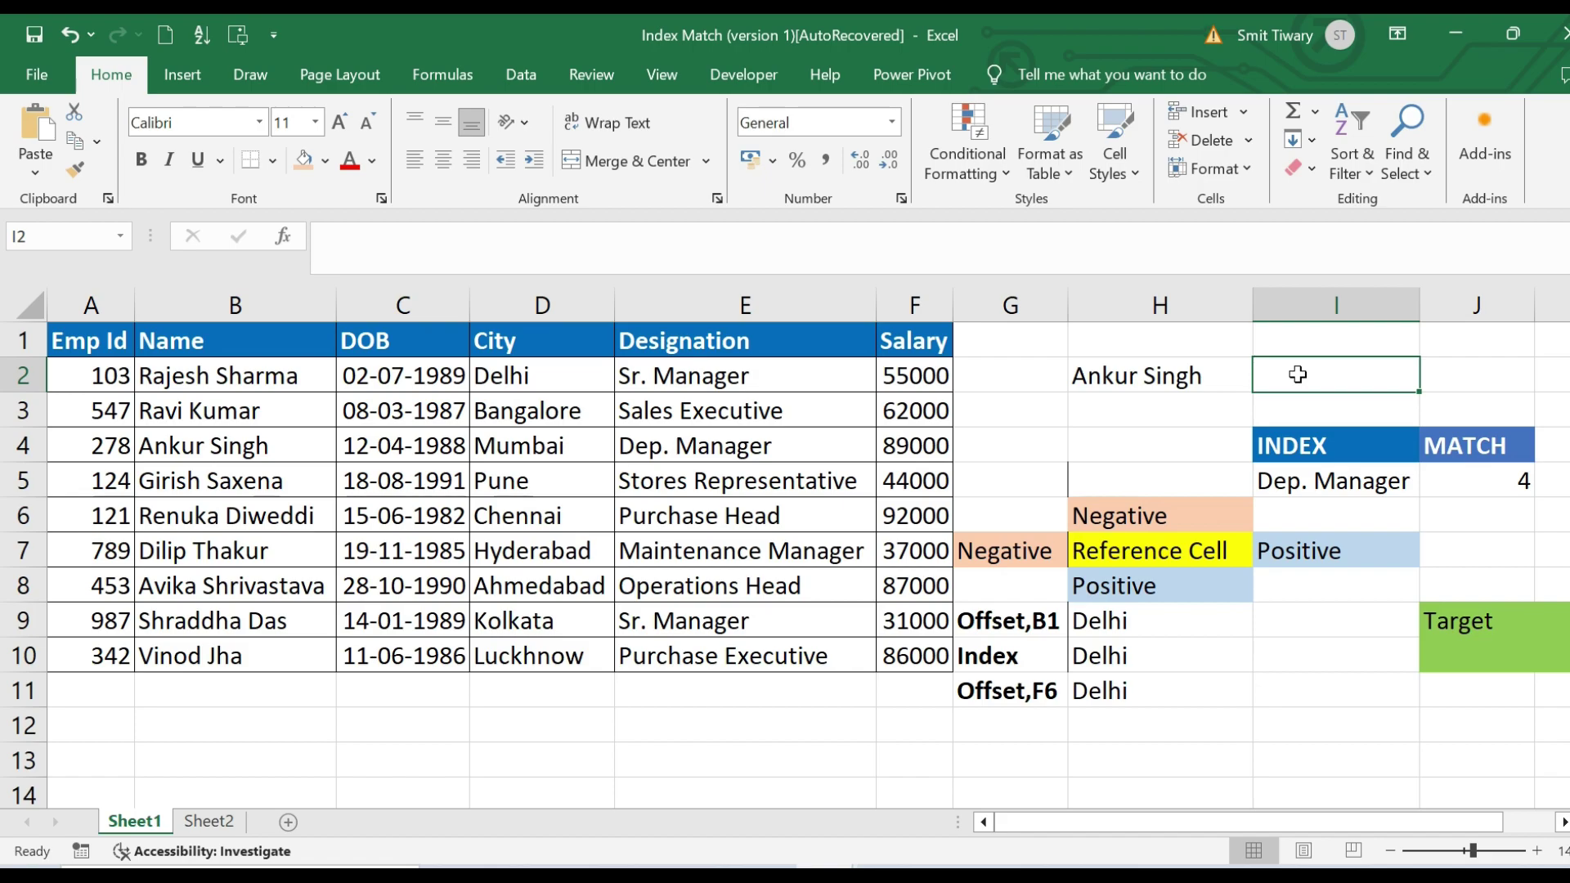
text(=)
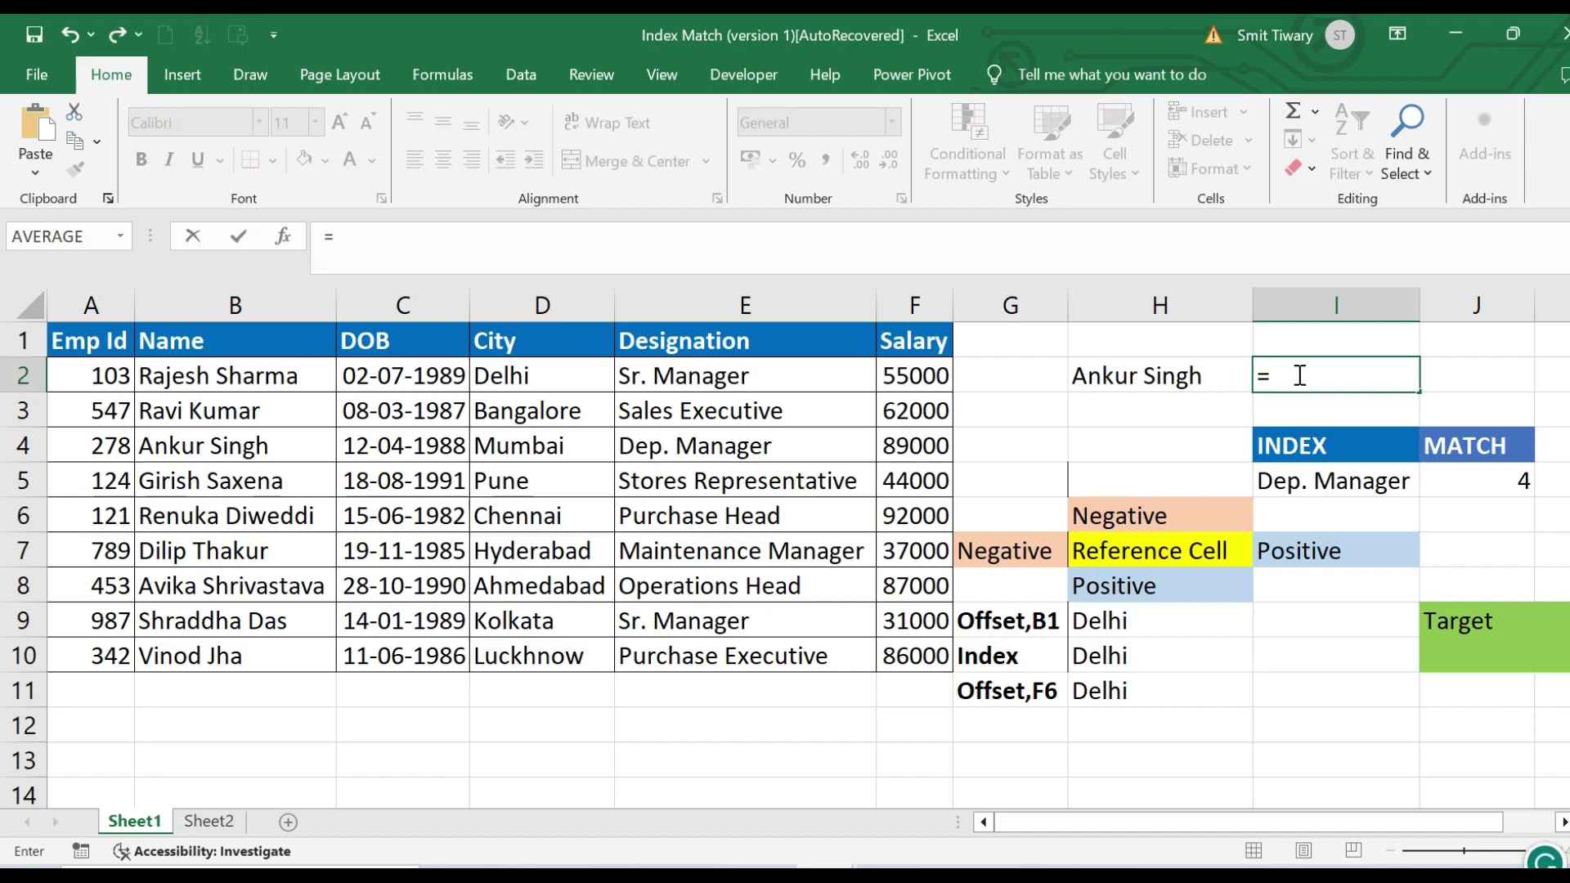
text(OFF)
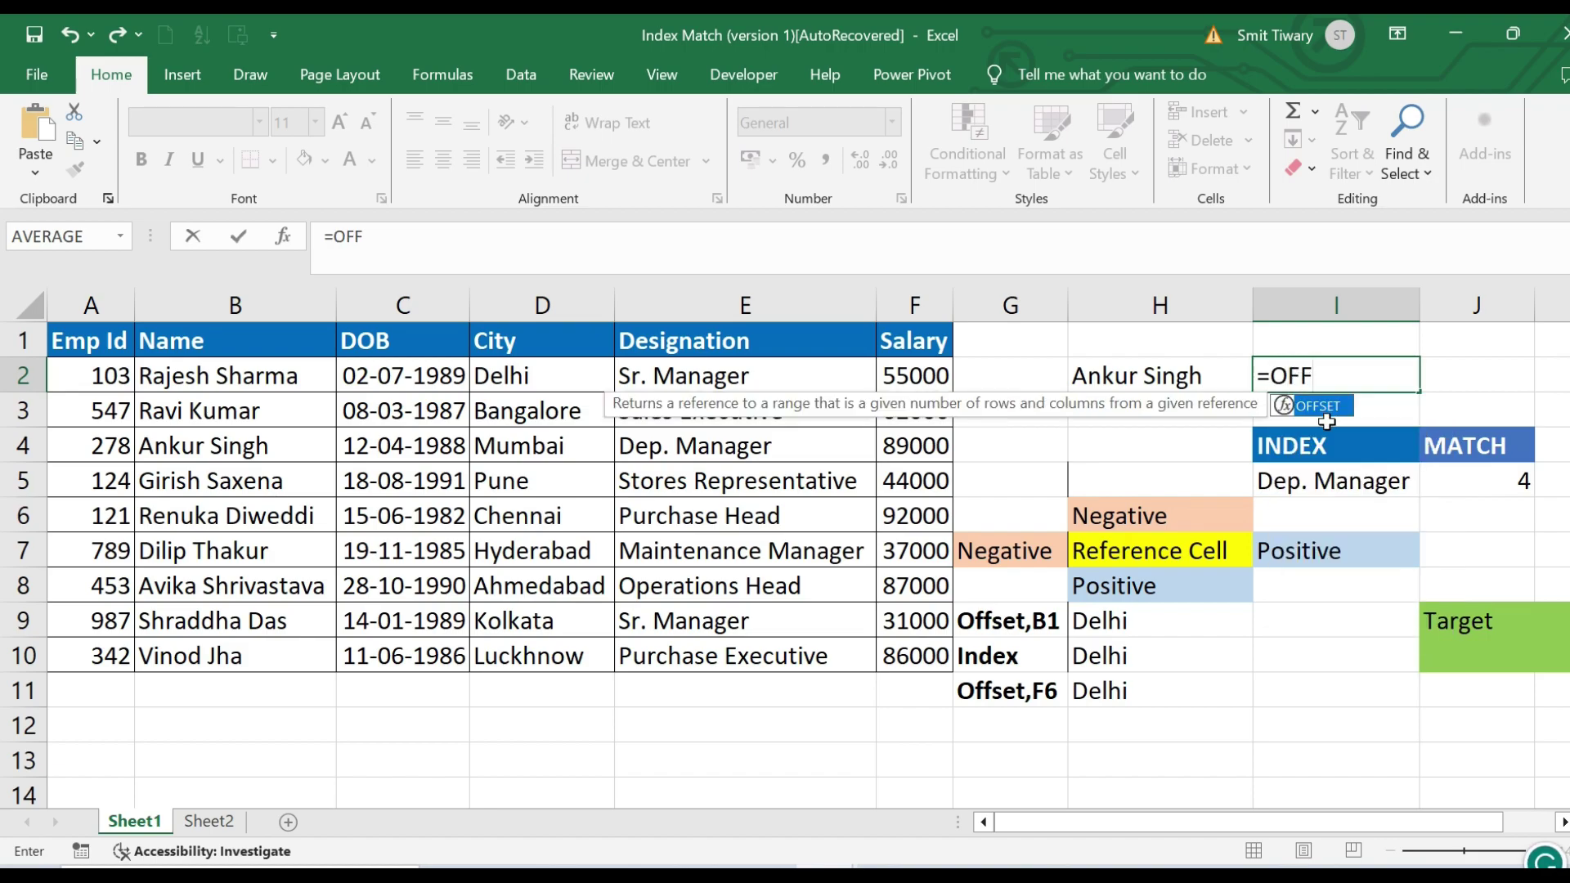
double_click(1312, 407)
click(1312, 411)
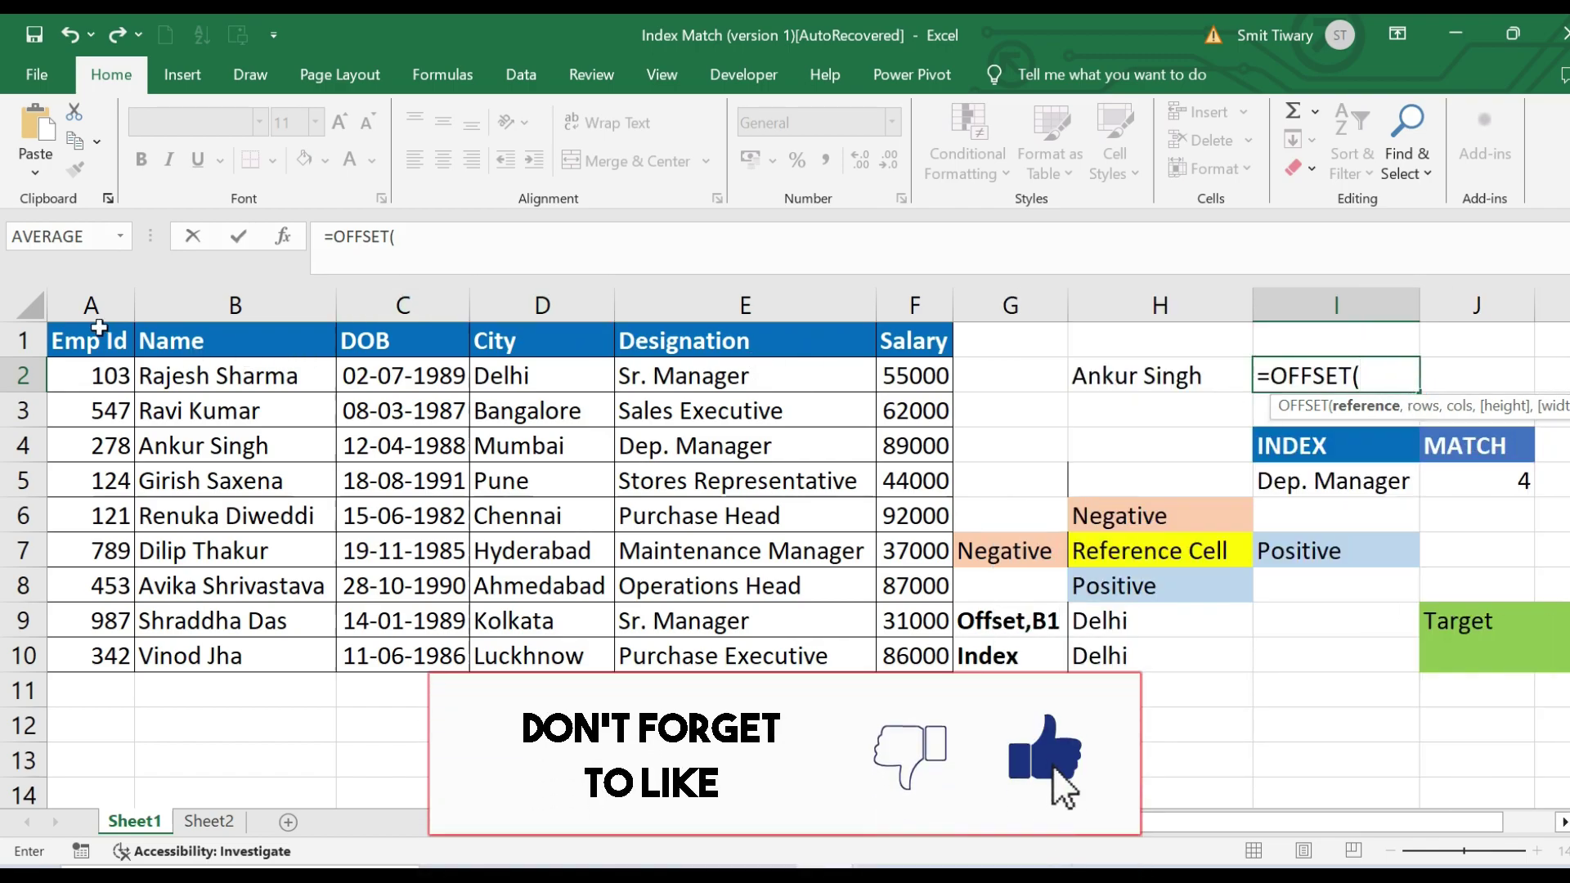
click(90, 340)
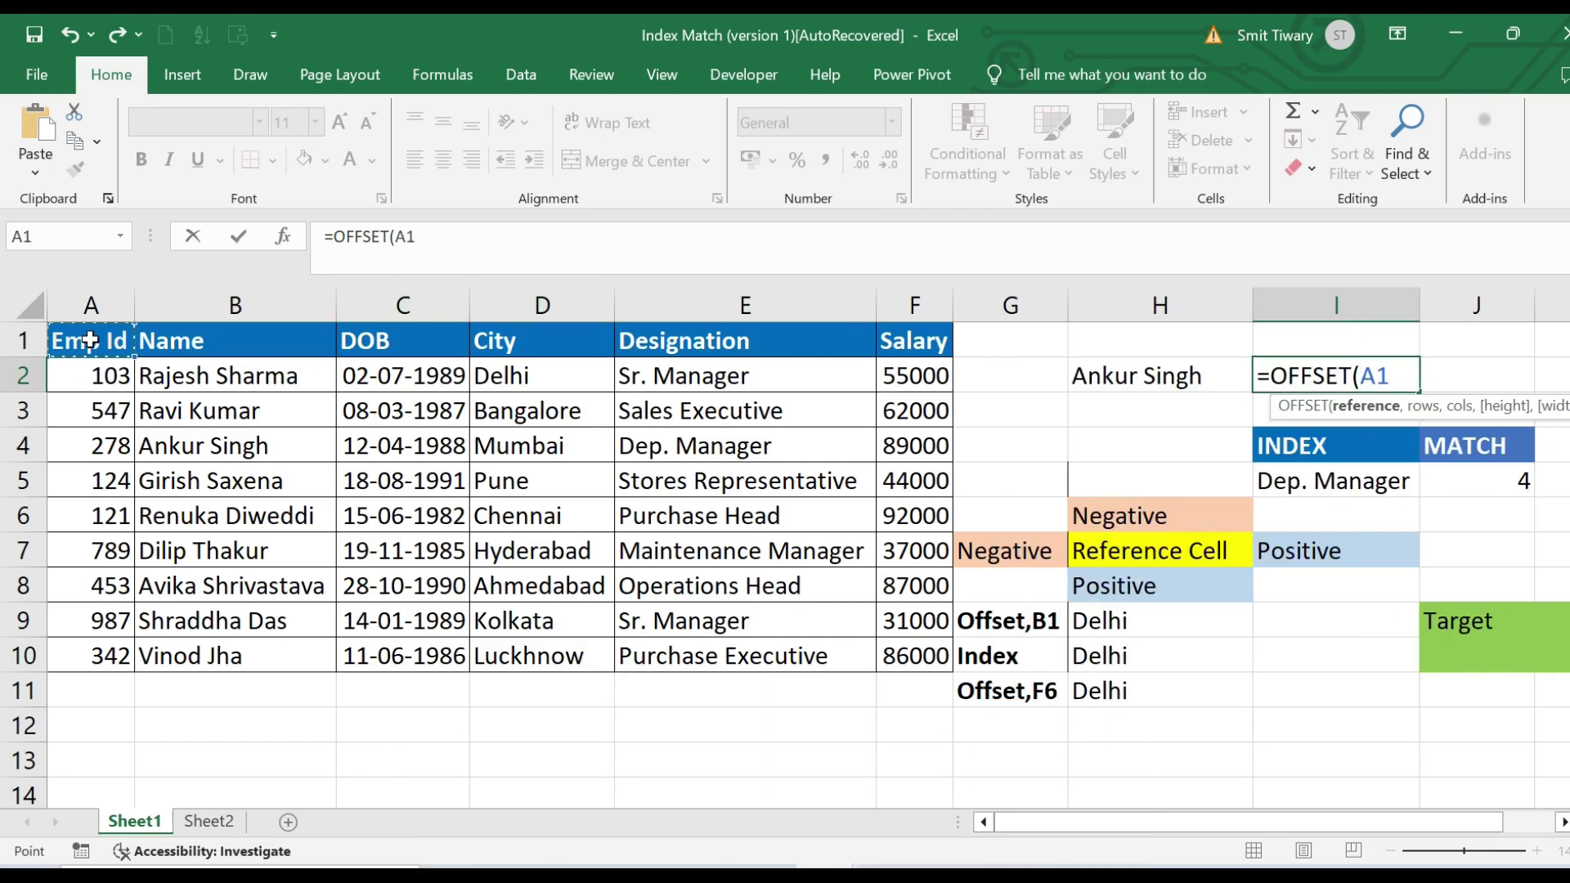
key(BackSpace)
key(BackSpace)
key(BackSpace)
key(BackSpace)
key(BackSpace)
key(BackSpace)
key(BackSpace)
key(BackSpace)
key(BackSpace)
key(BackSpace)
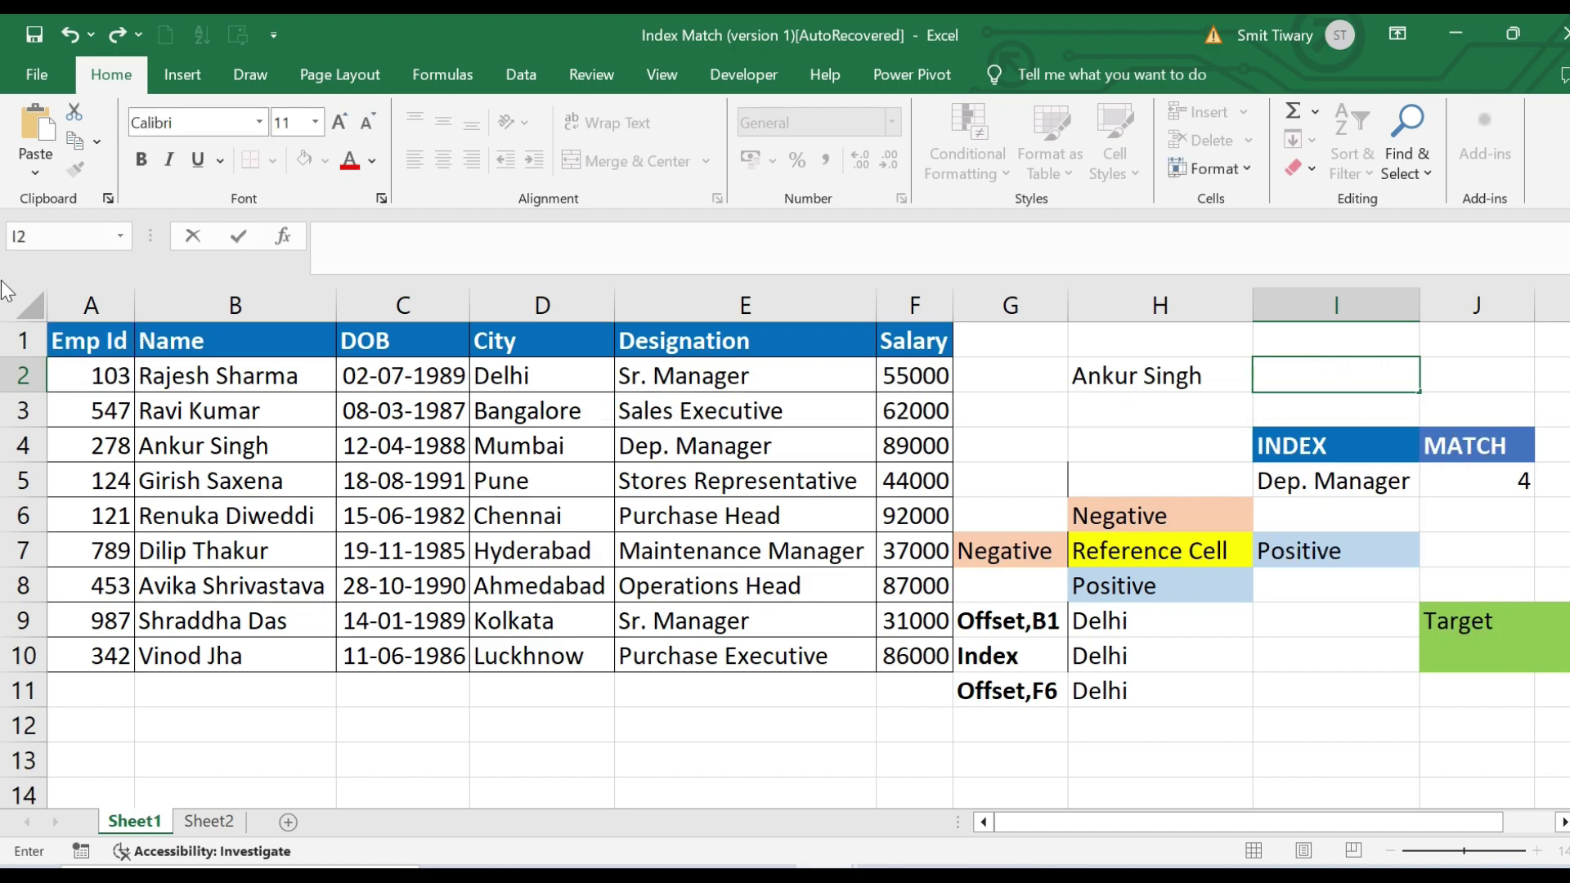
Enter the header "Salary" in I1
click(1337, 336)
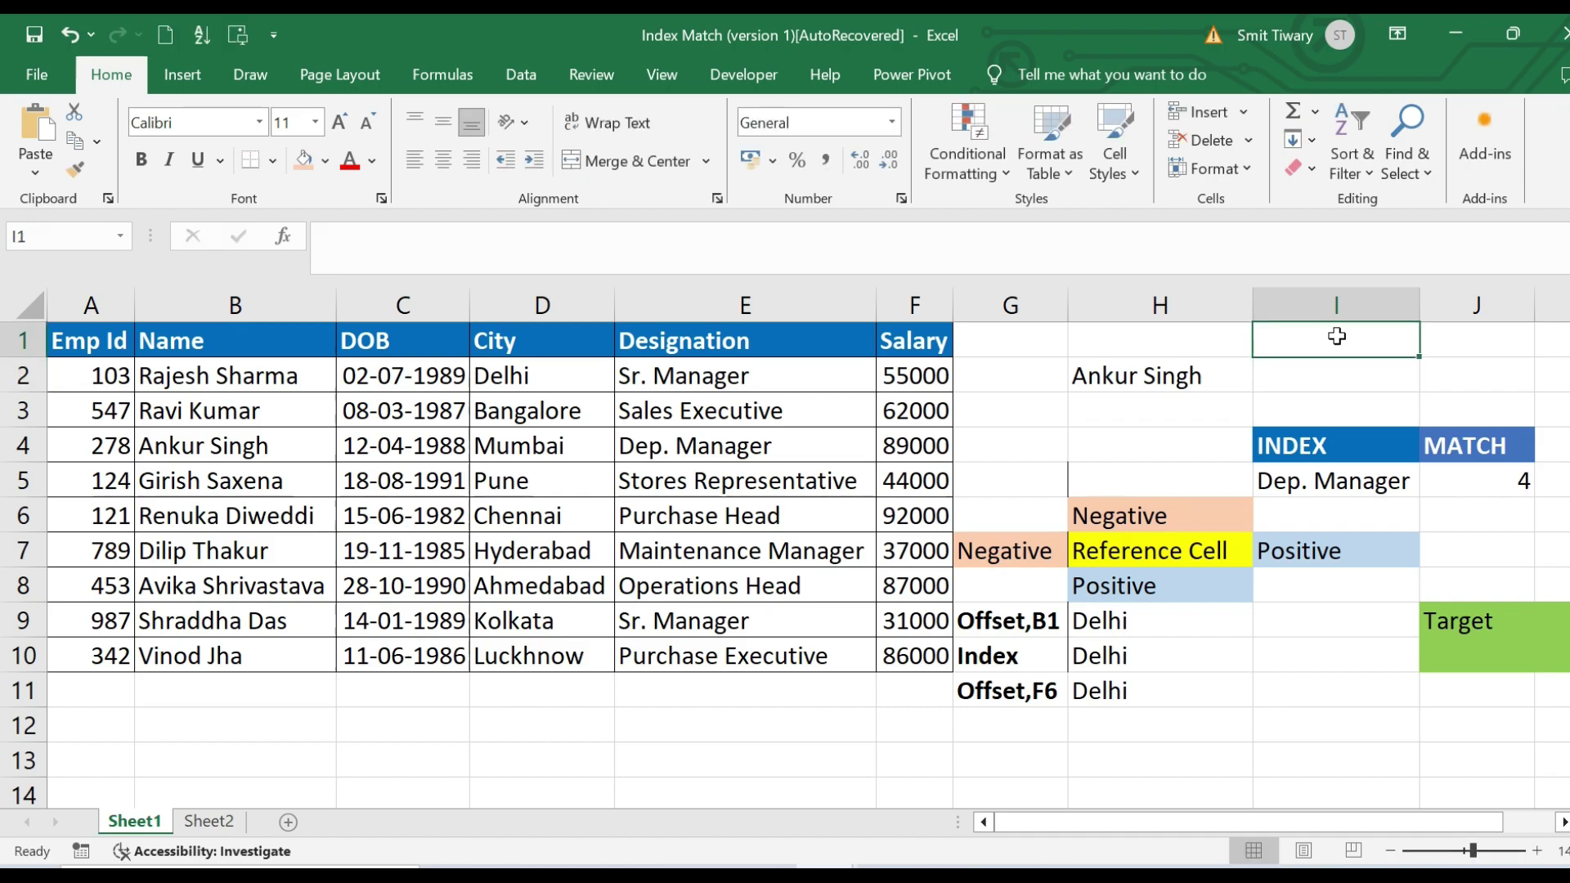
text(Sa)
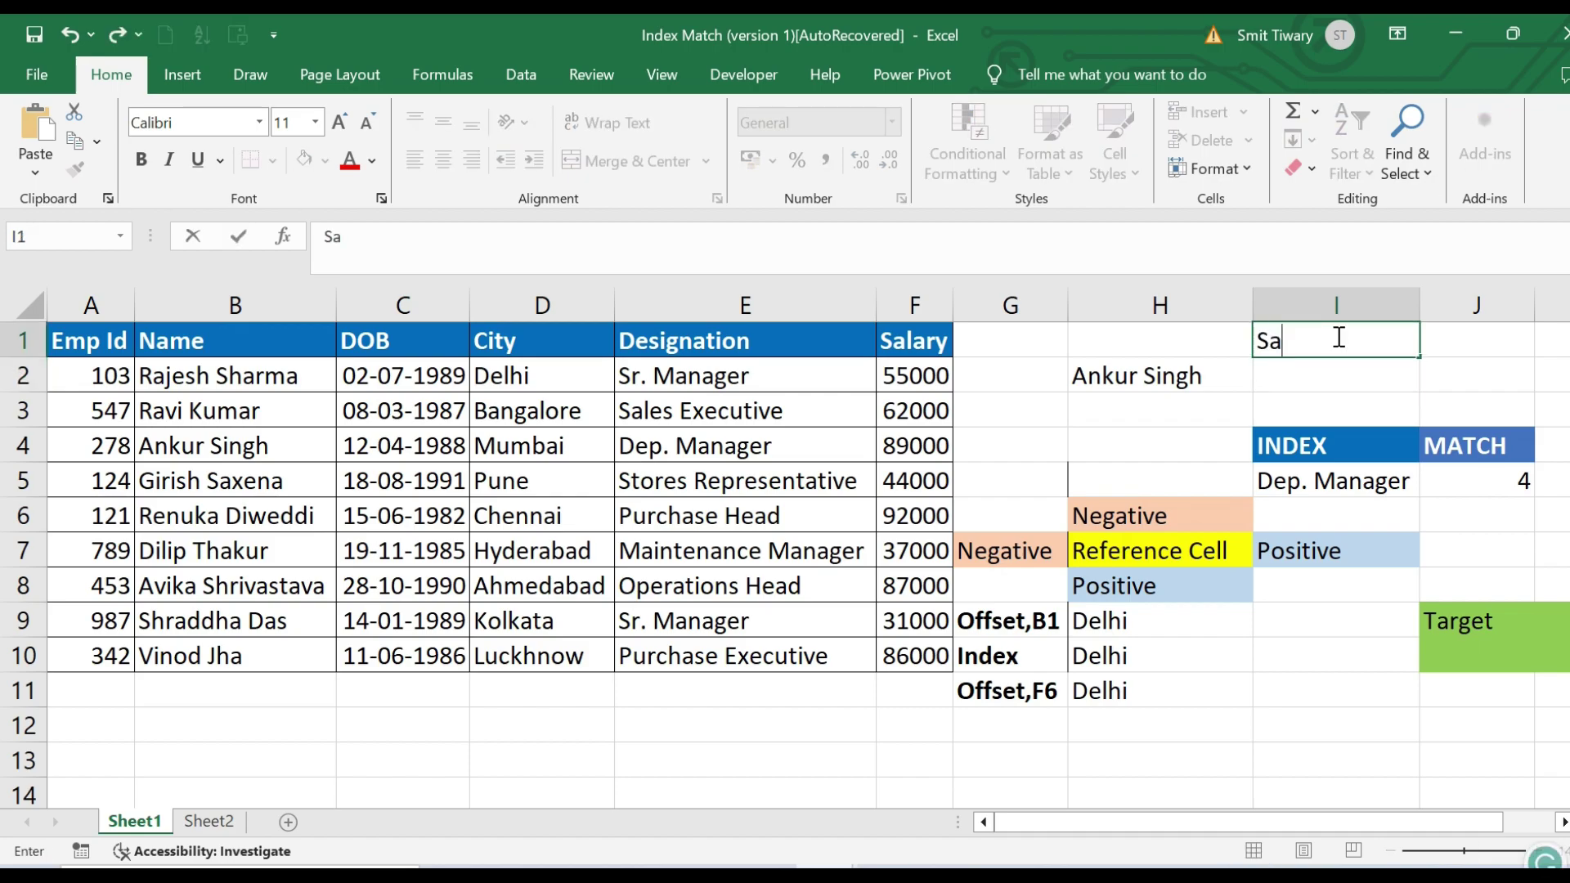
text(lary)
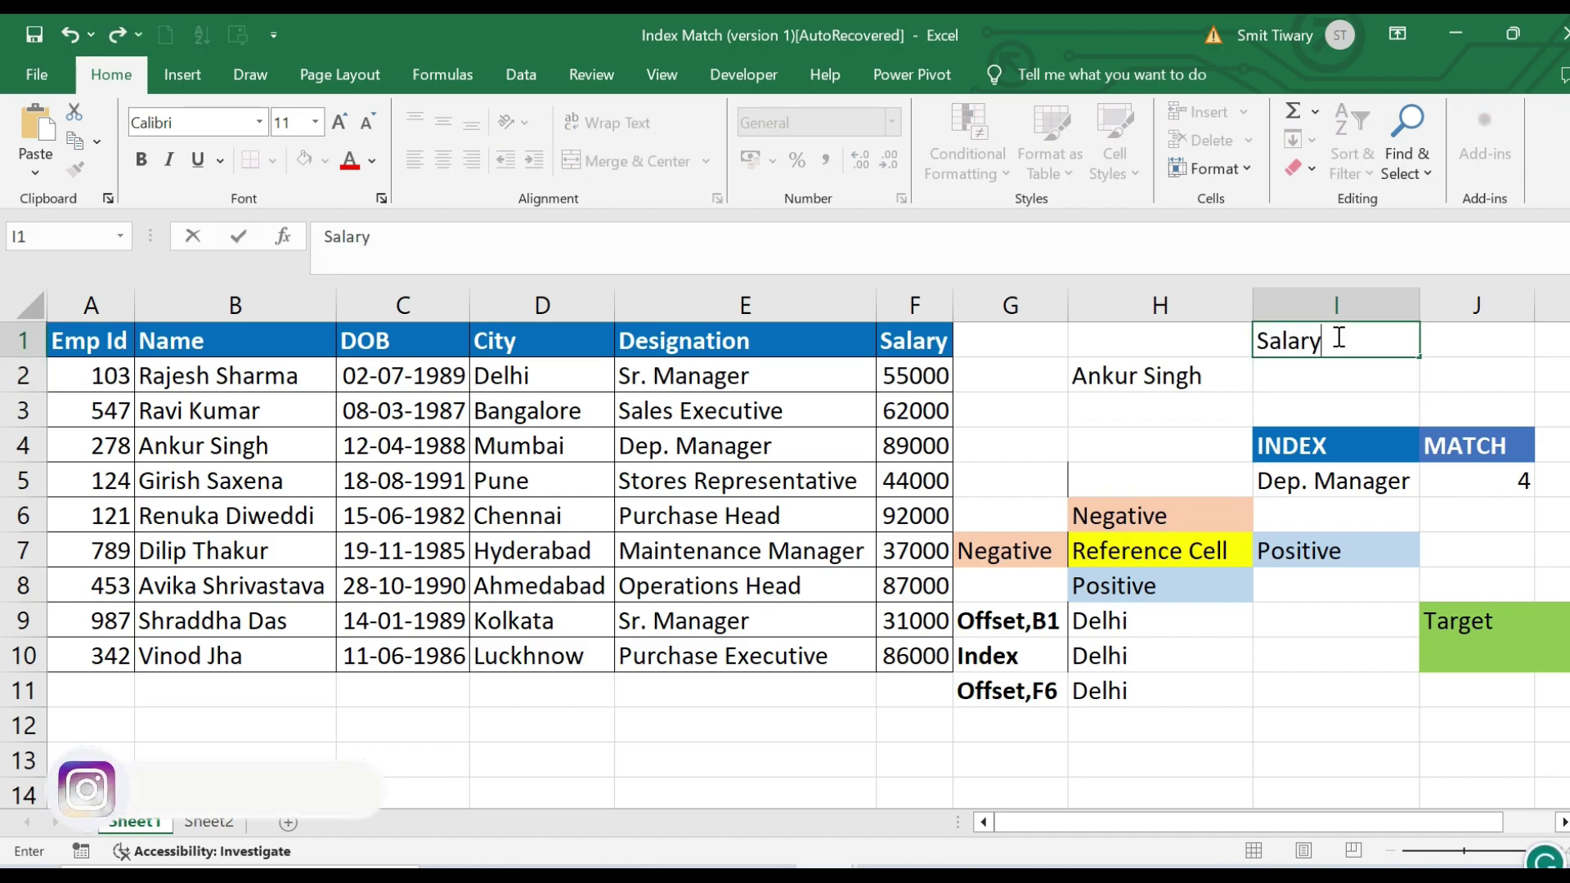
Start an OFFSET formula in I2 below the Salary header, with A1 as the reference
click(1296, 381)
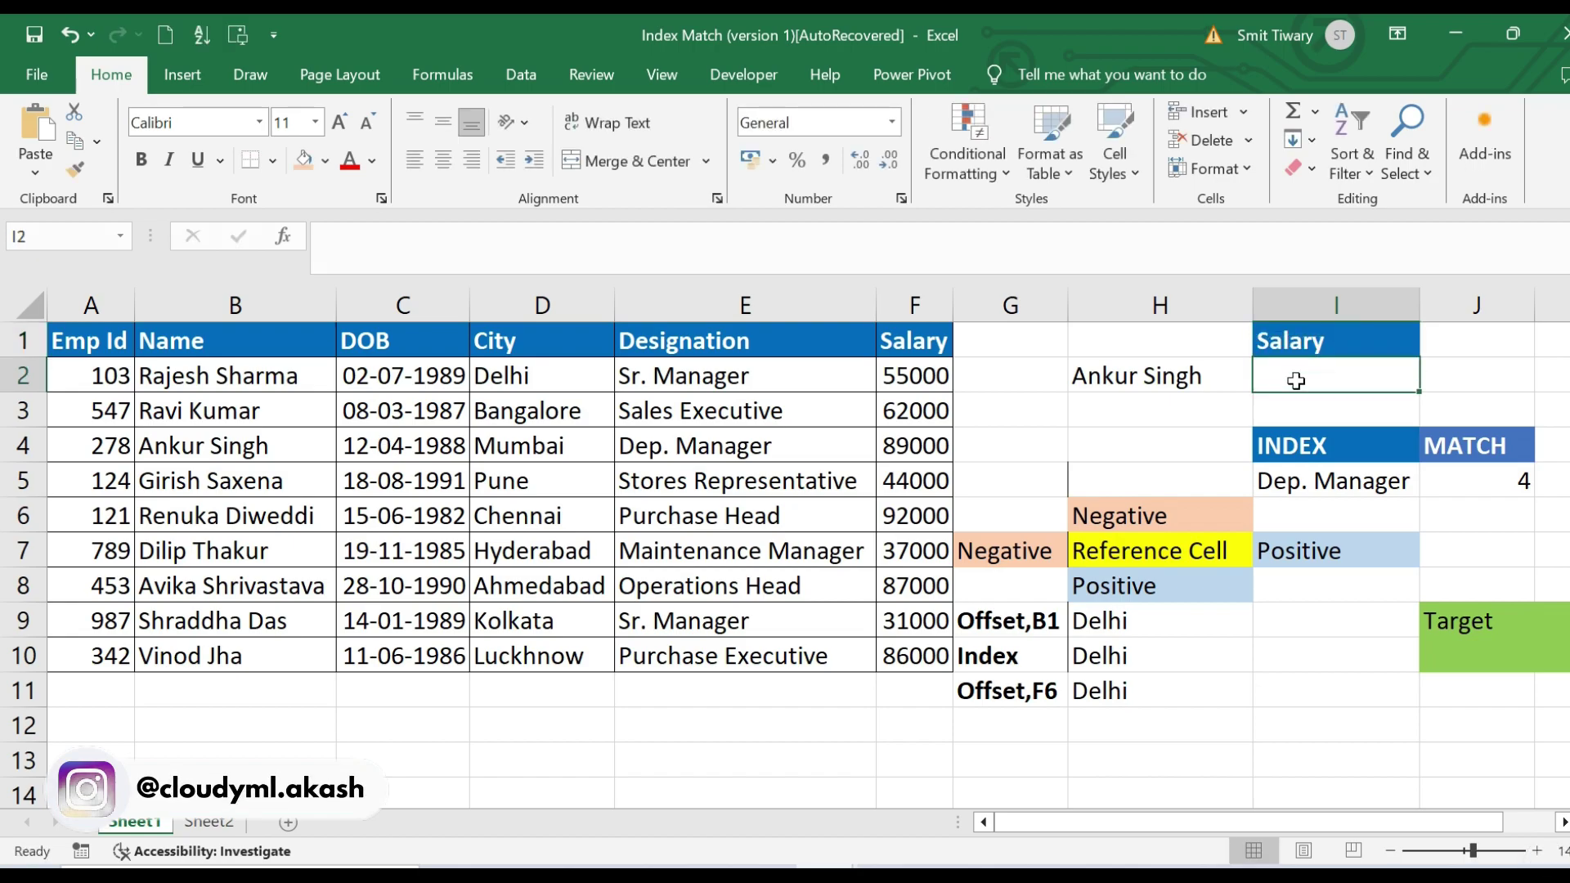
text(=o)
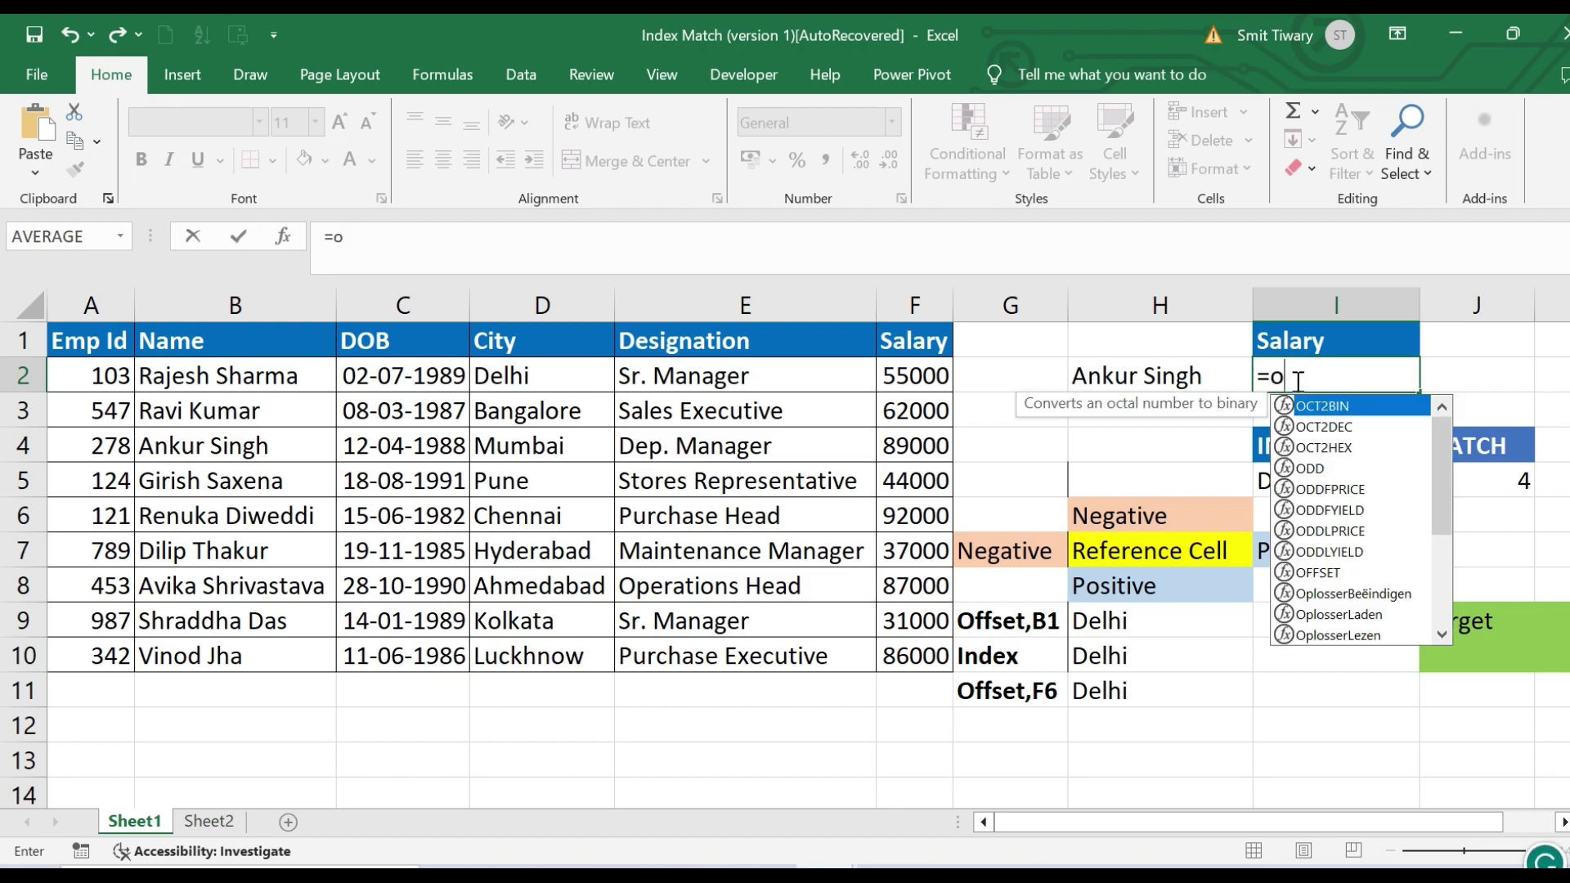
text(ff)
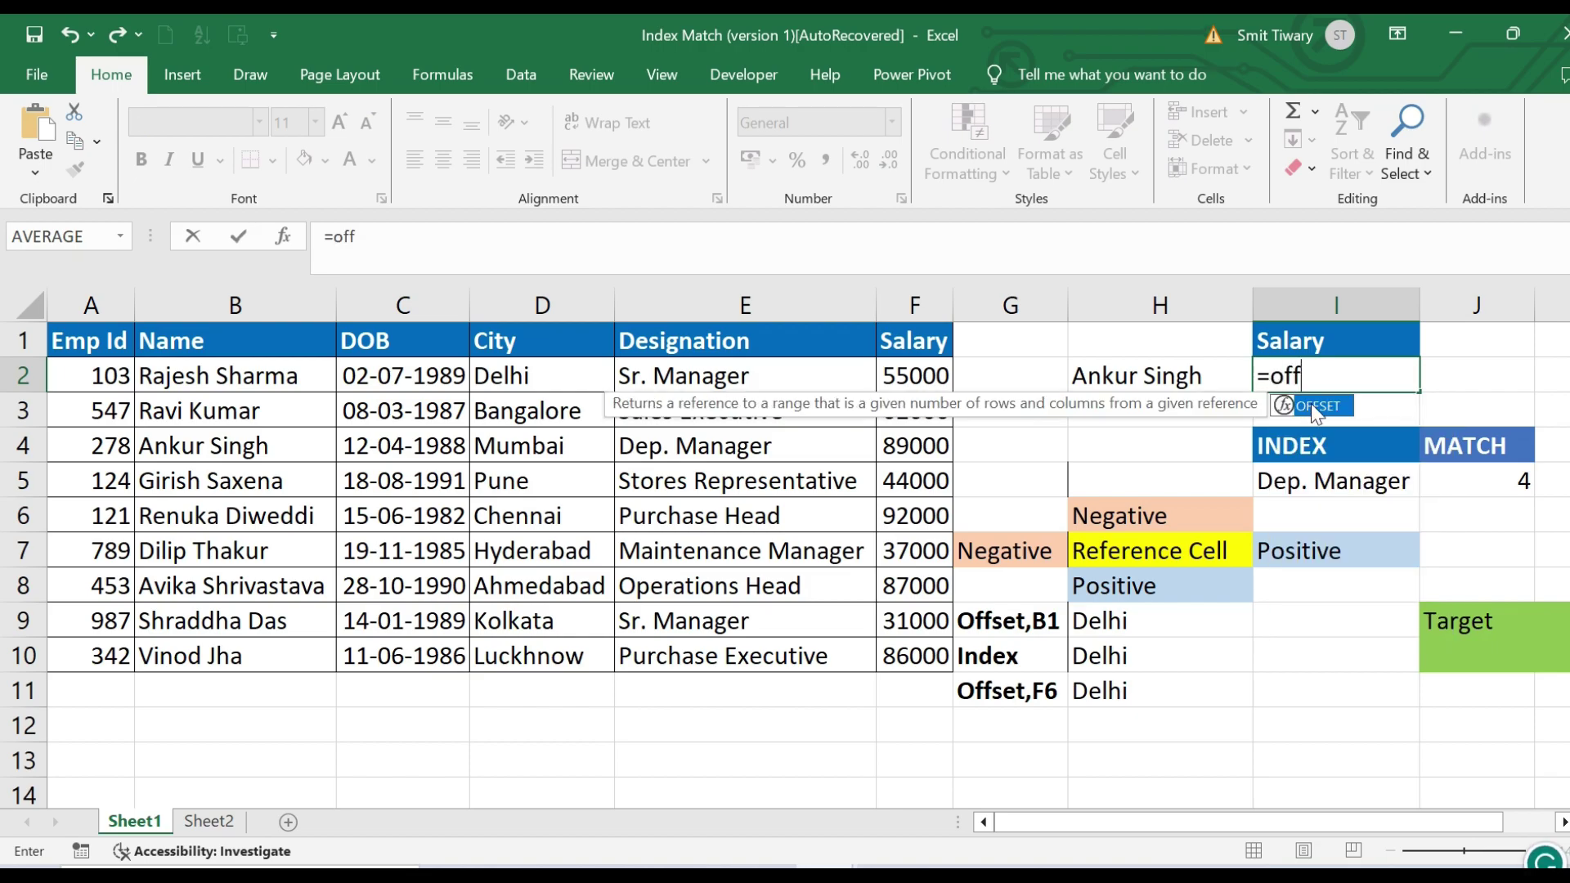
double_click(1312, 404)
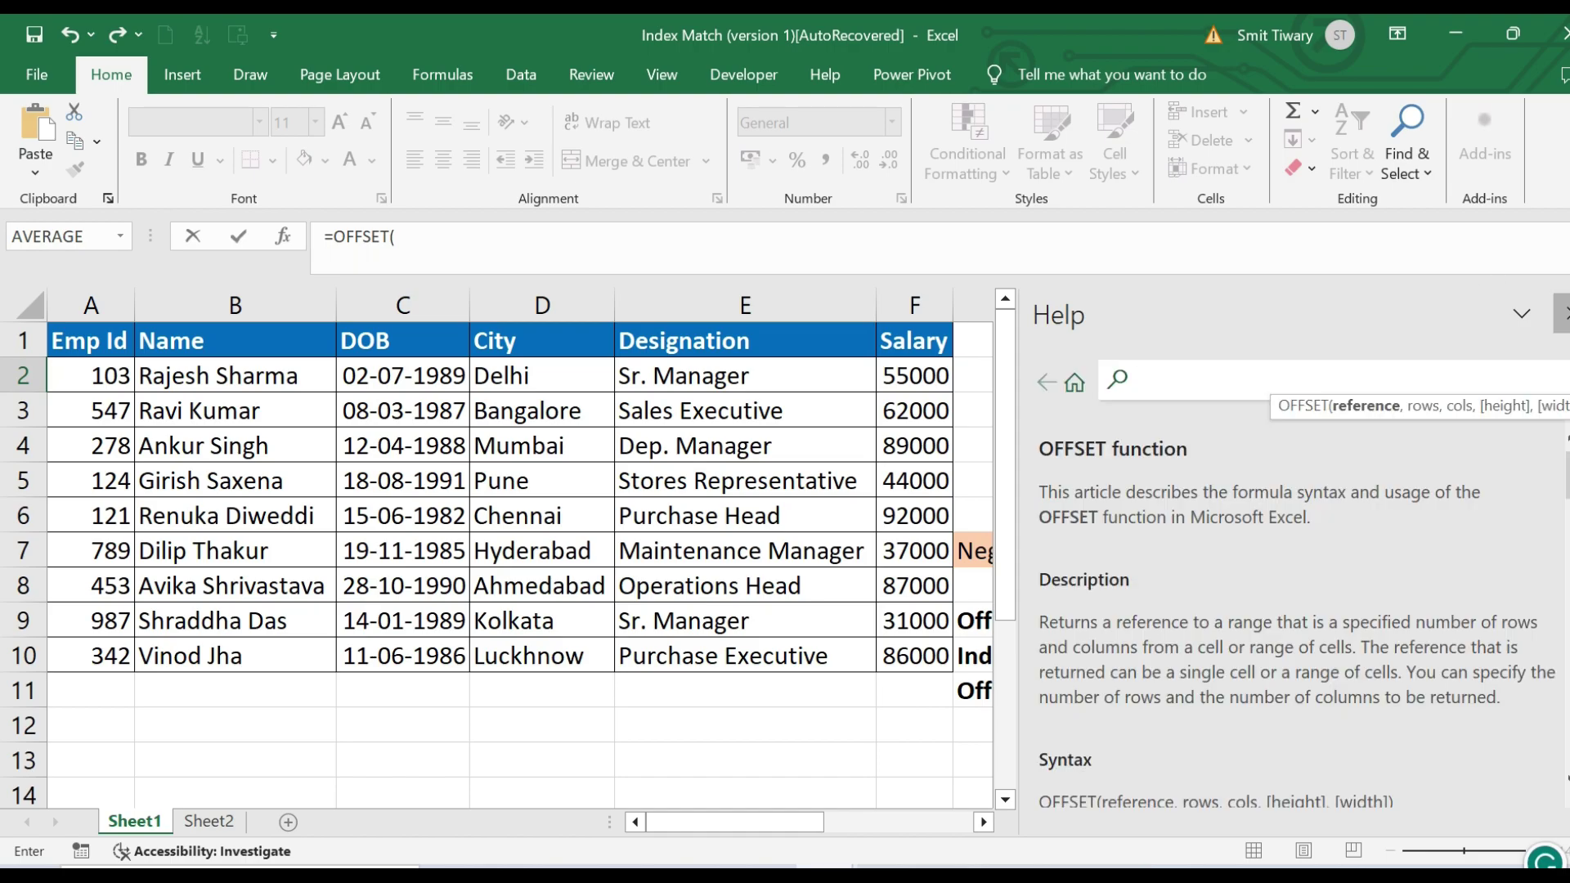
click(1565, 314)
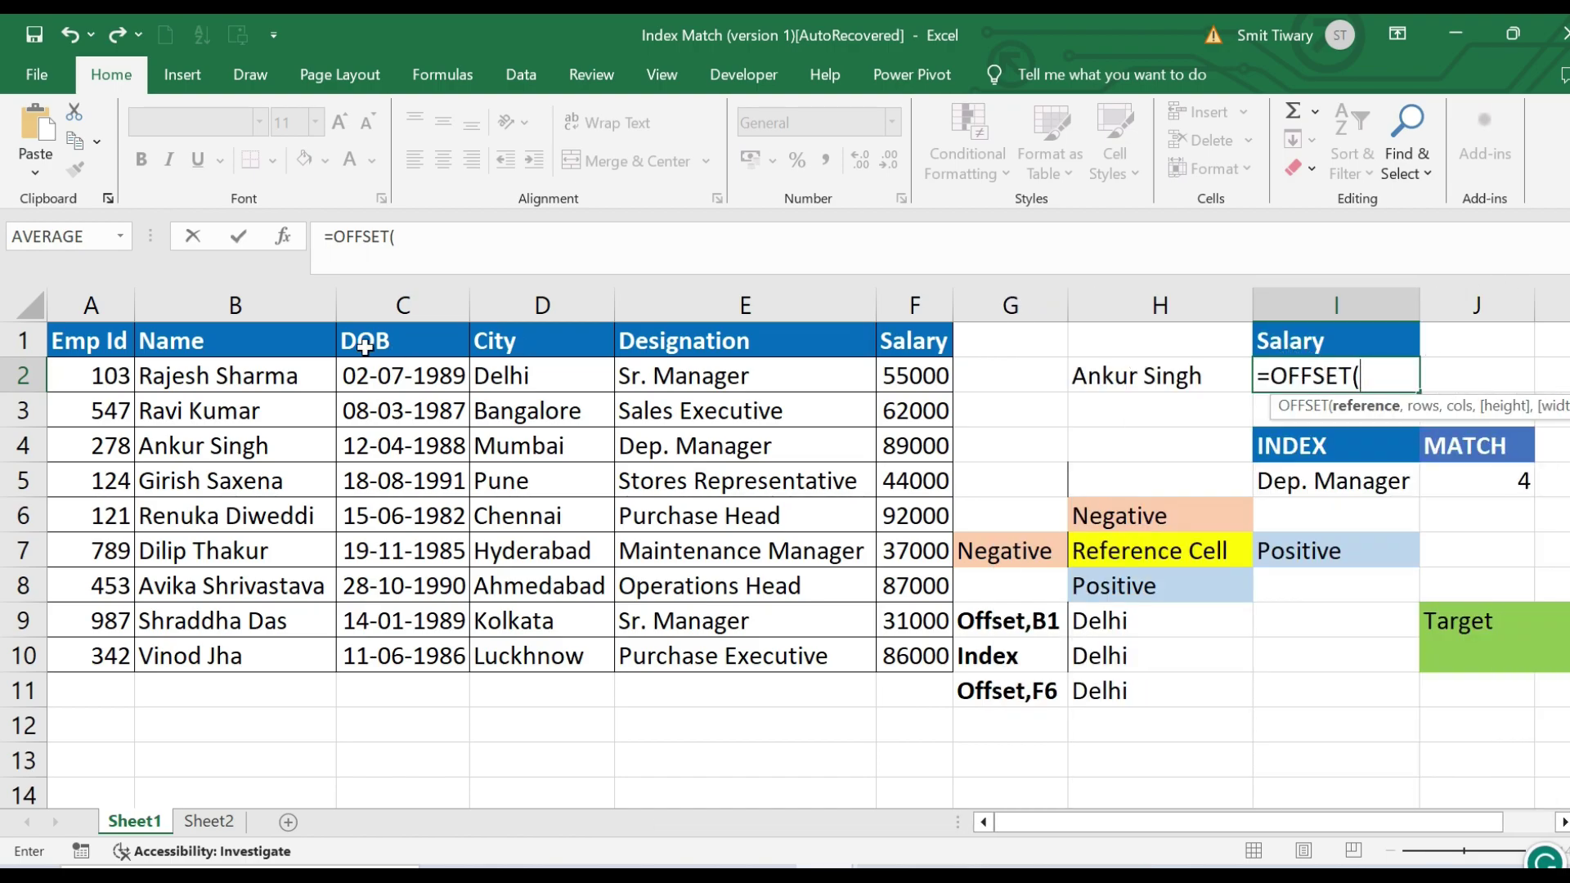
click(70, 335)
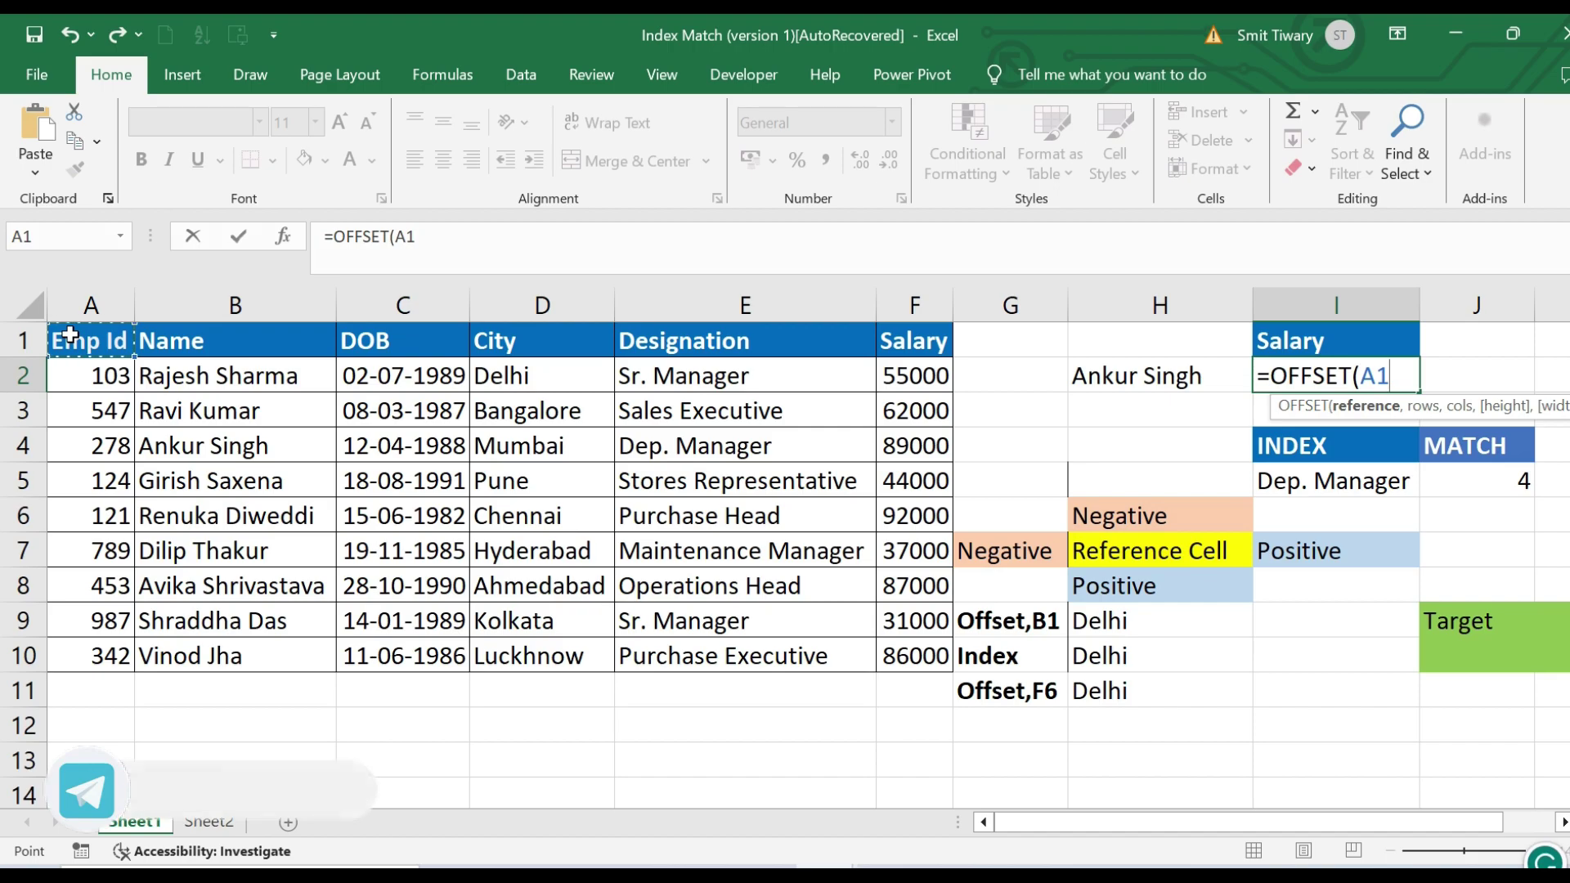
text(,)
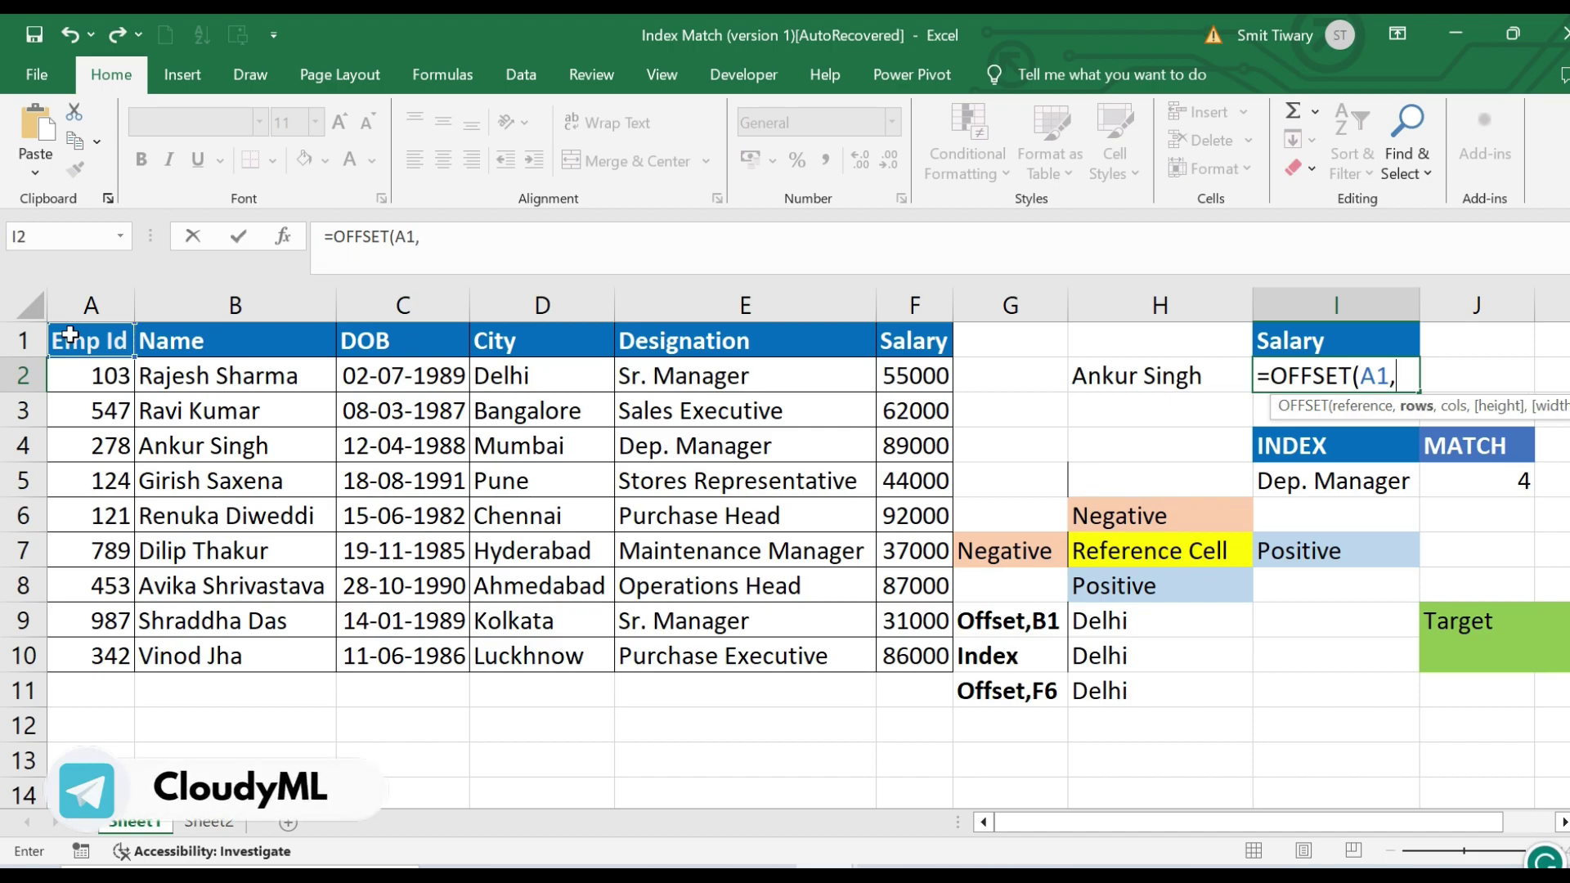
Nest a MATCH function as the rows argument of OFFSET, looking up H2 in the range B1:B10
text(MATCH)
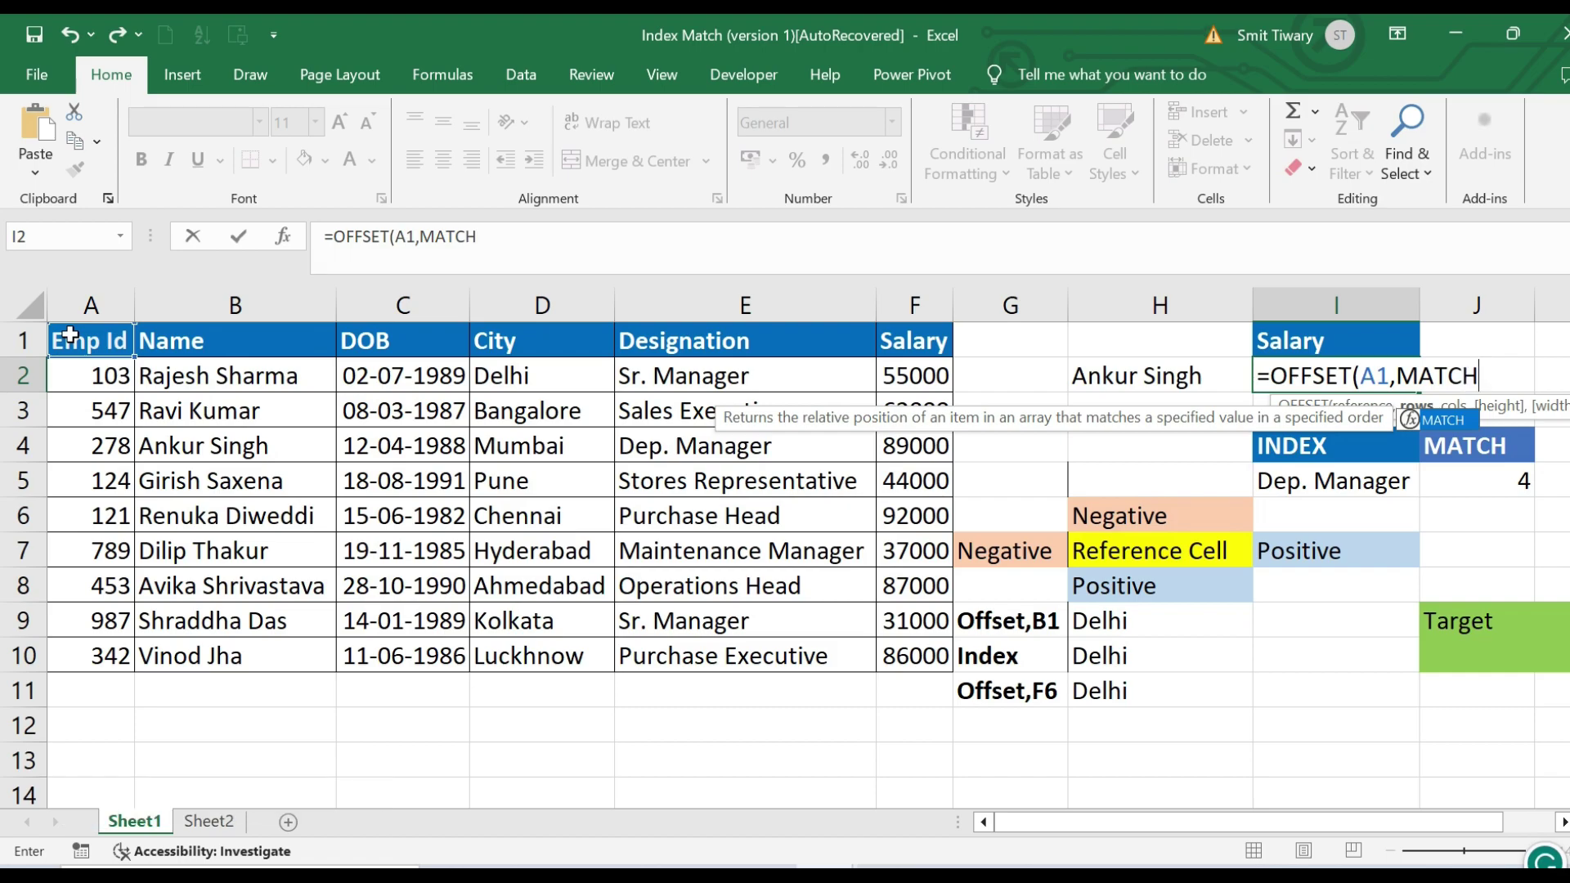
text(())
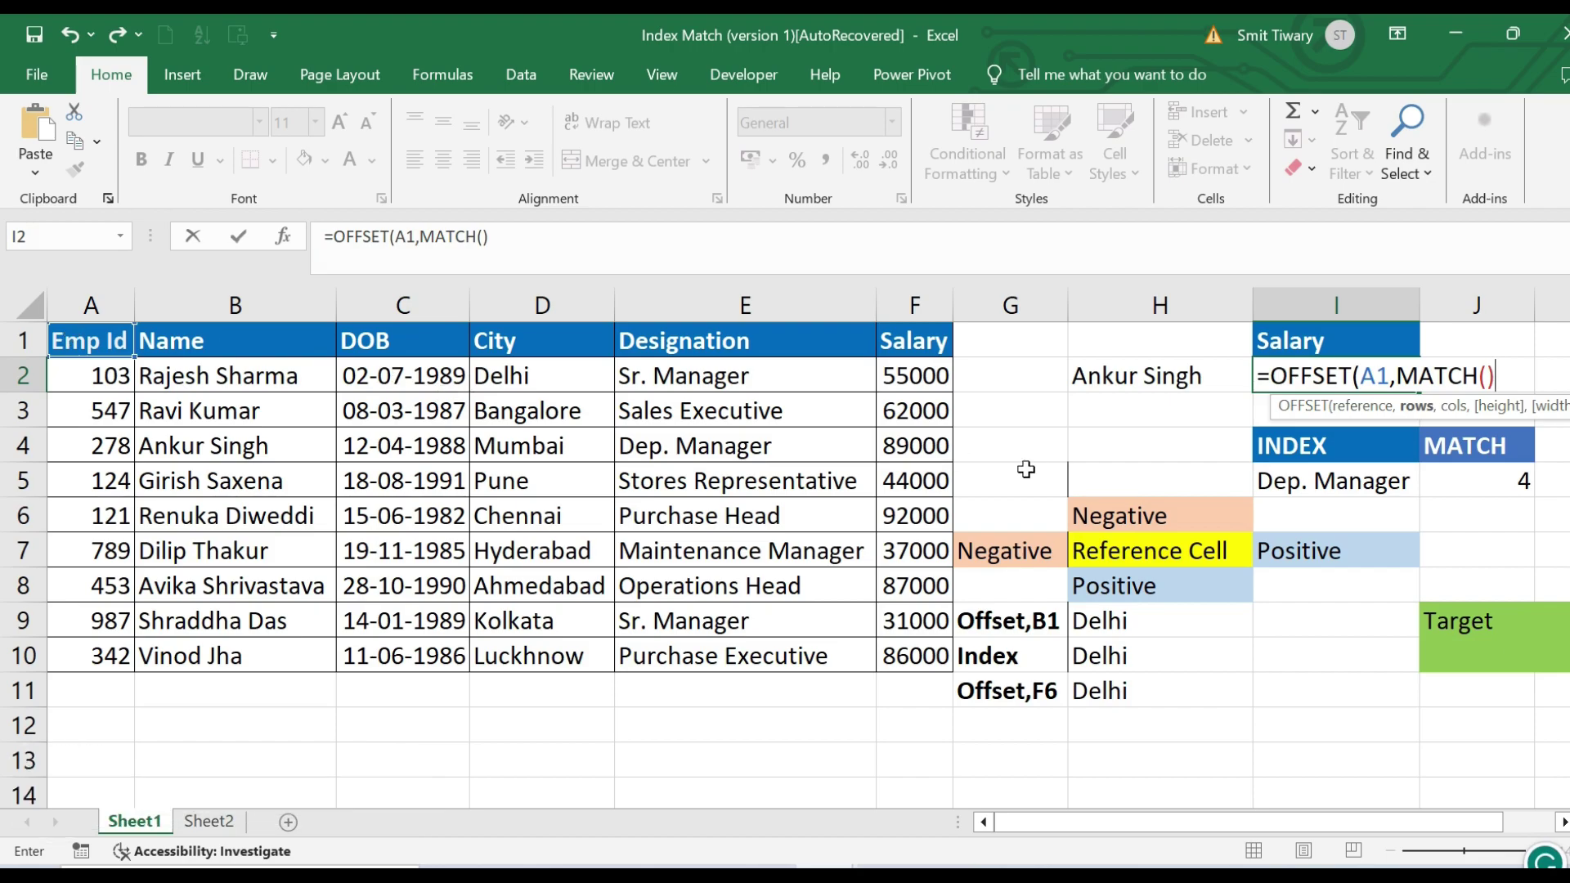
click(1485, 375)
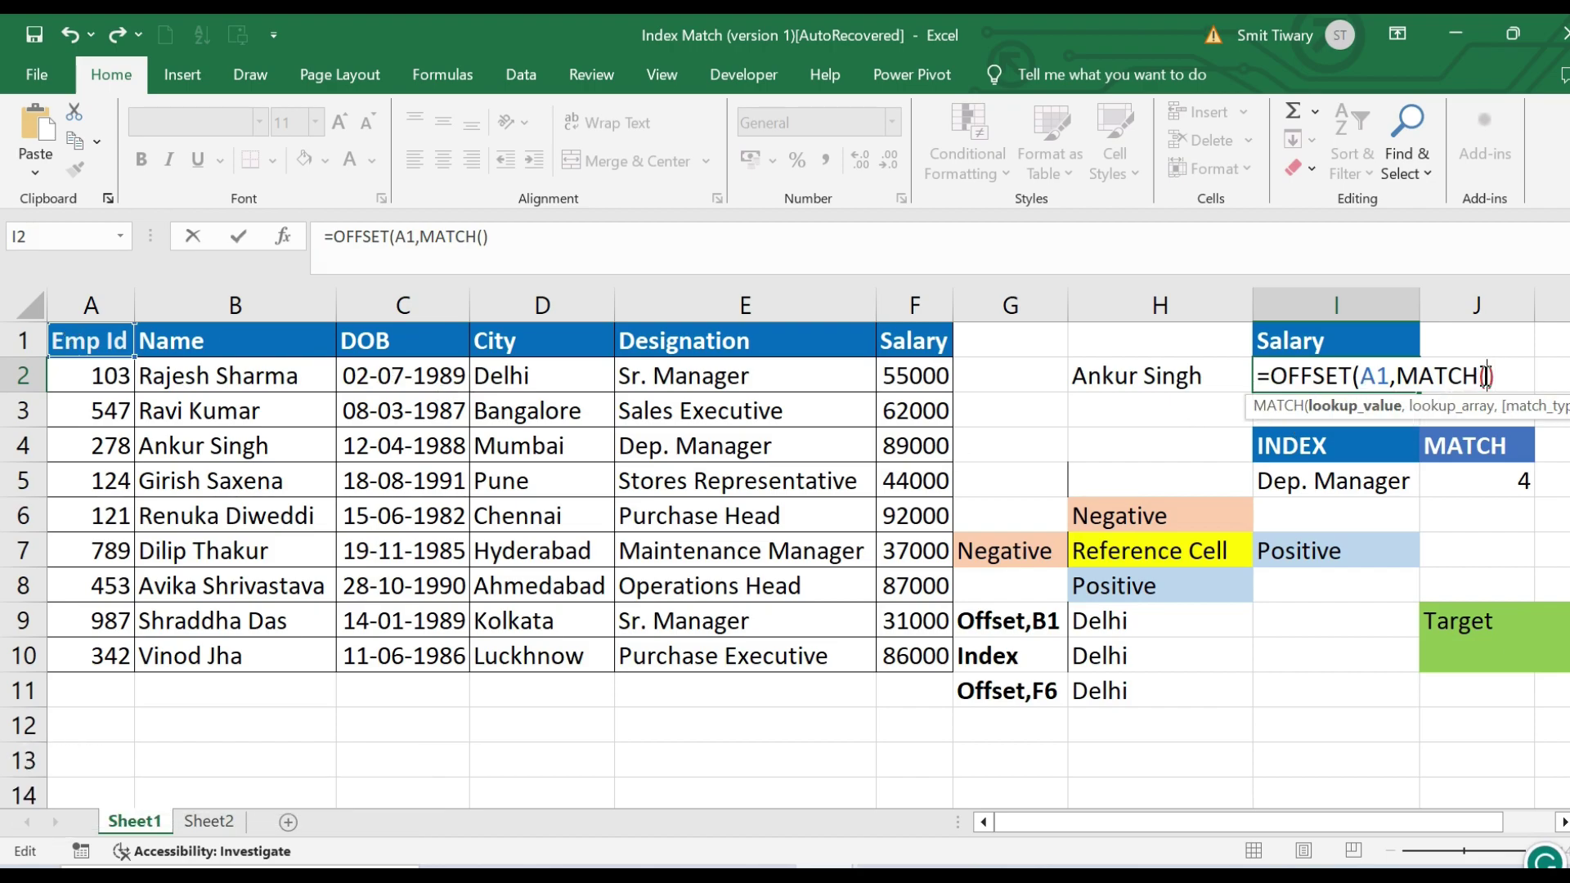
click(1131, 375)
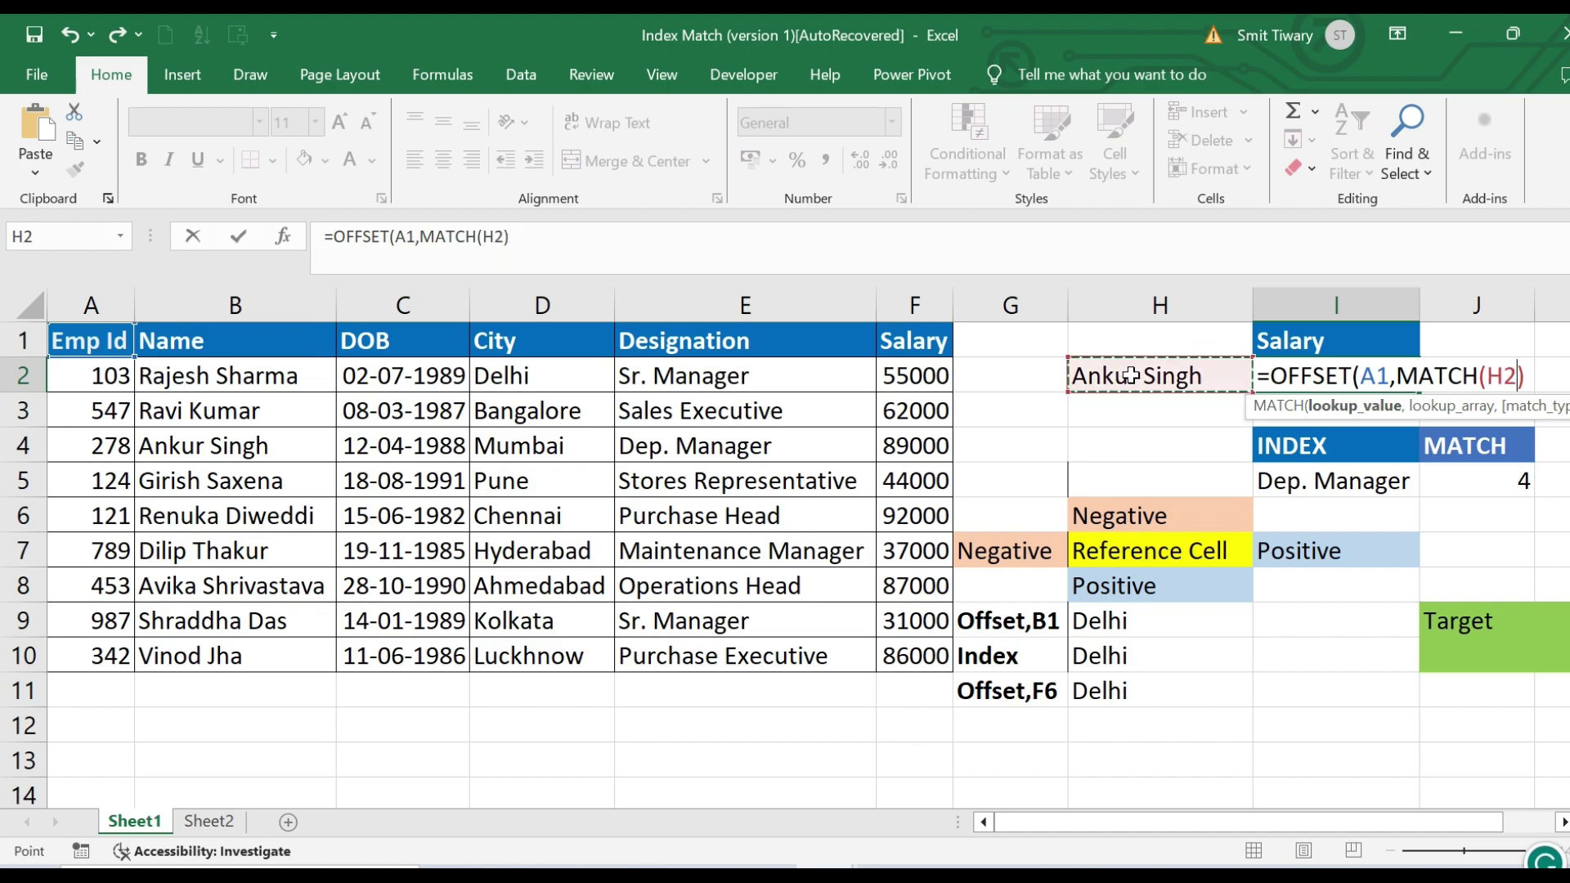
text(,)
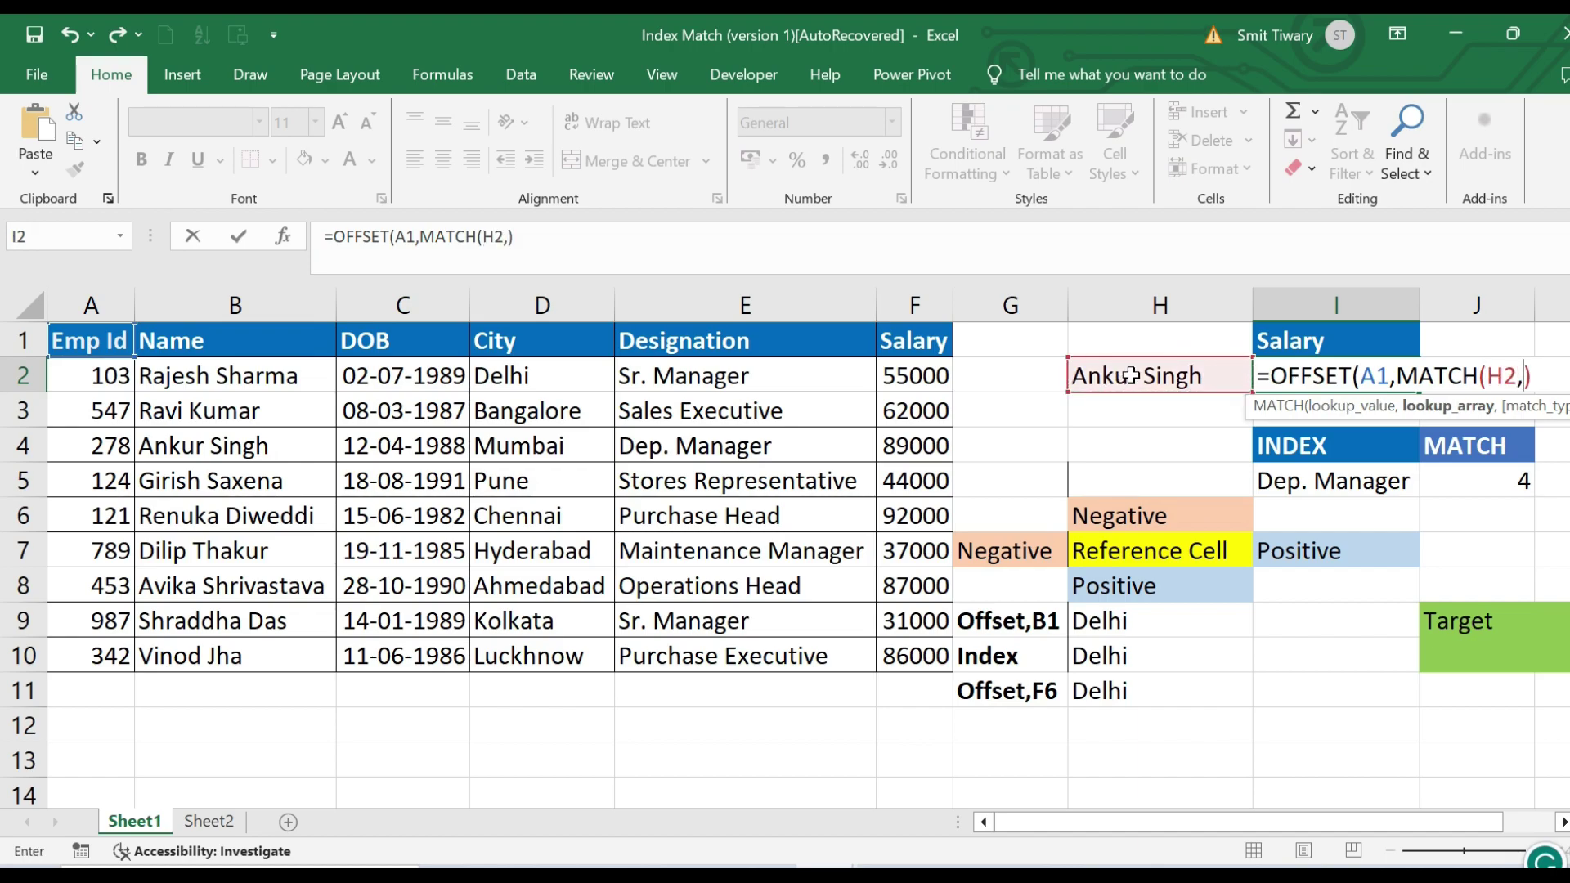
click(192, 339)
drag(192, 339, 183, 660)
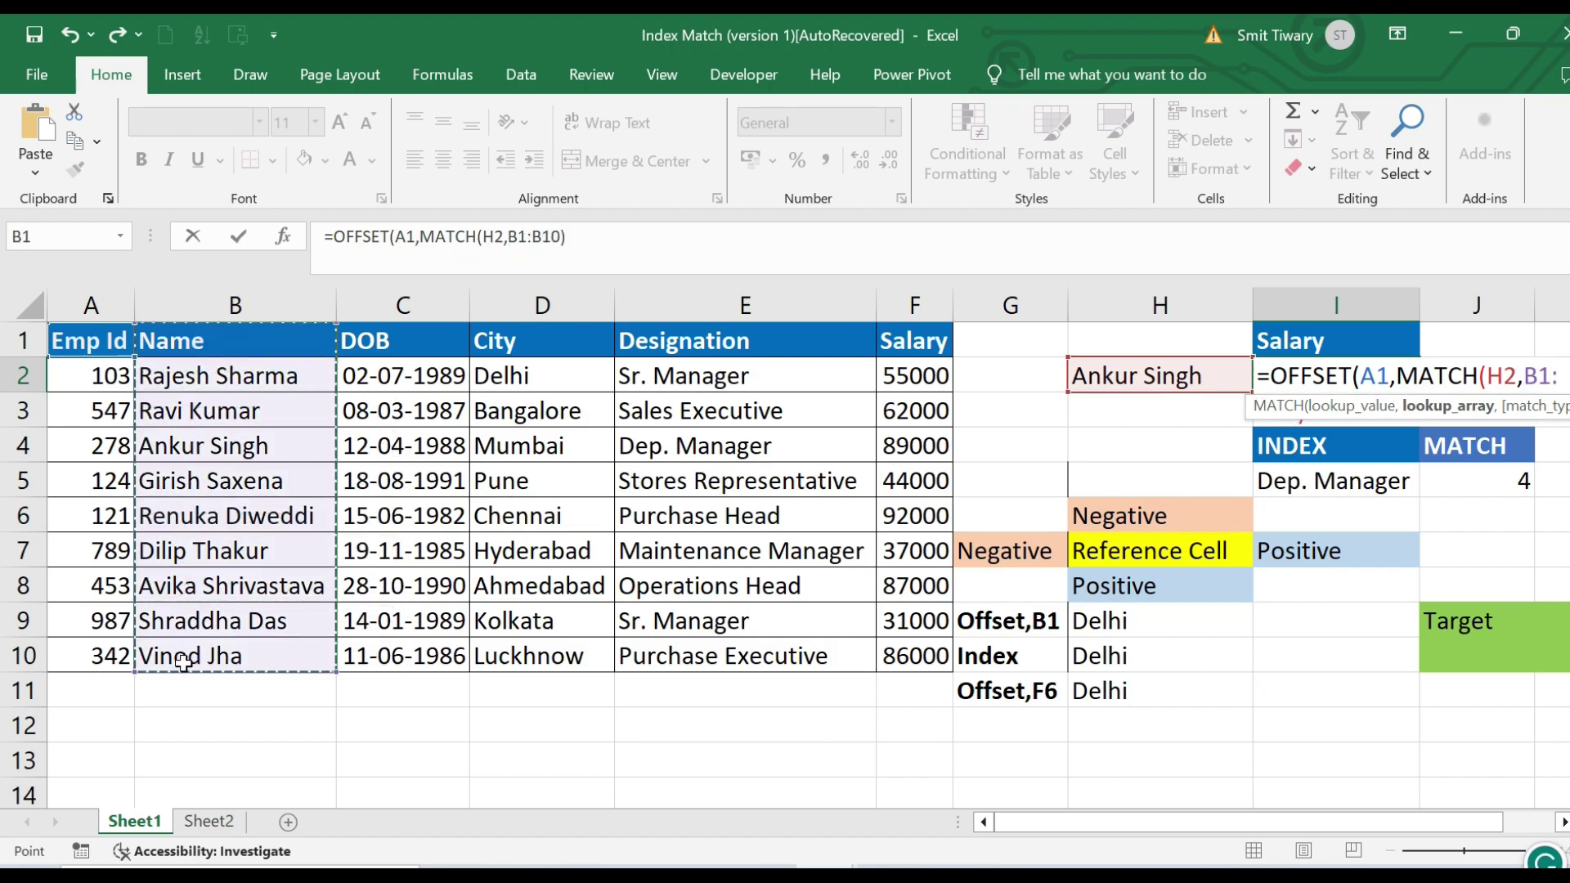
Set the match type of the nested MATCH to 0 for an exact match
text(,)
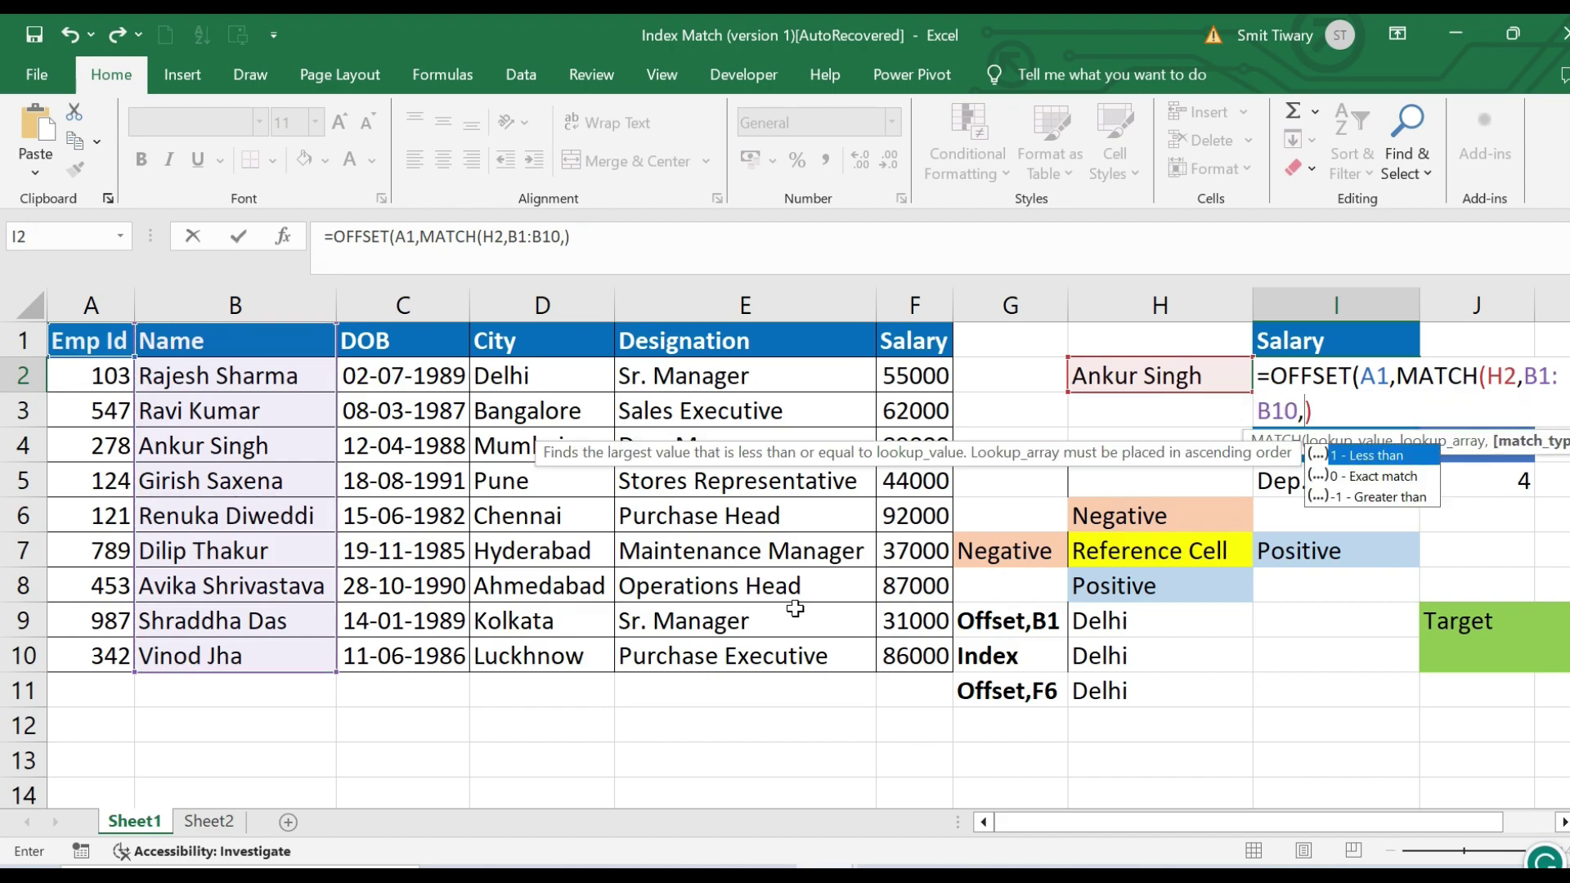
click(1393, 481)
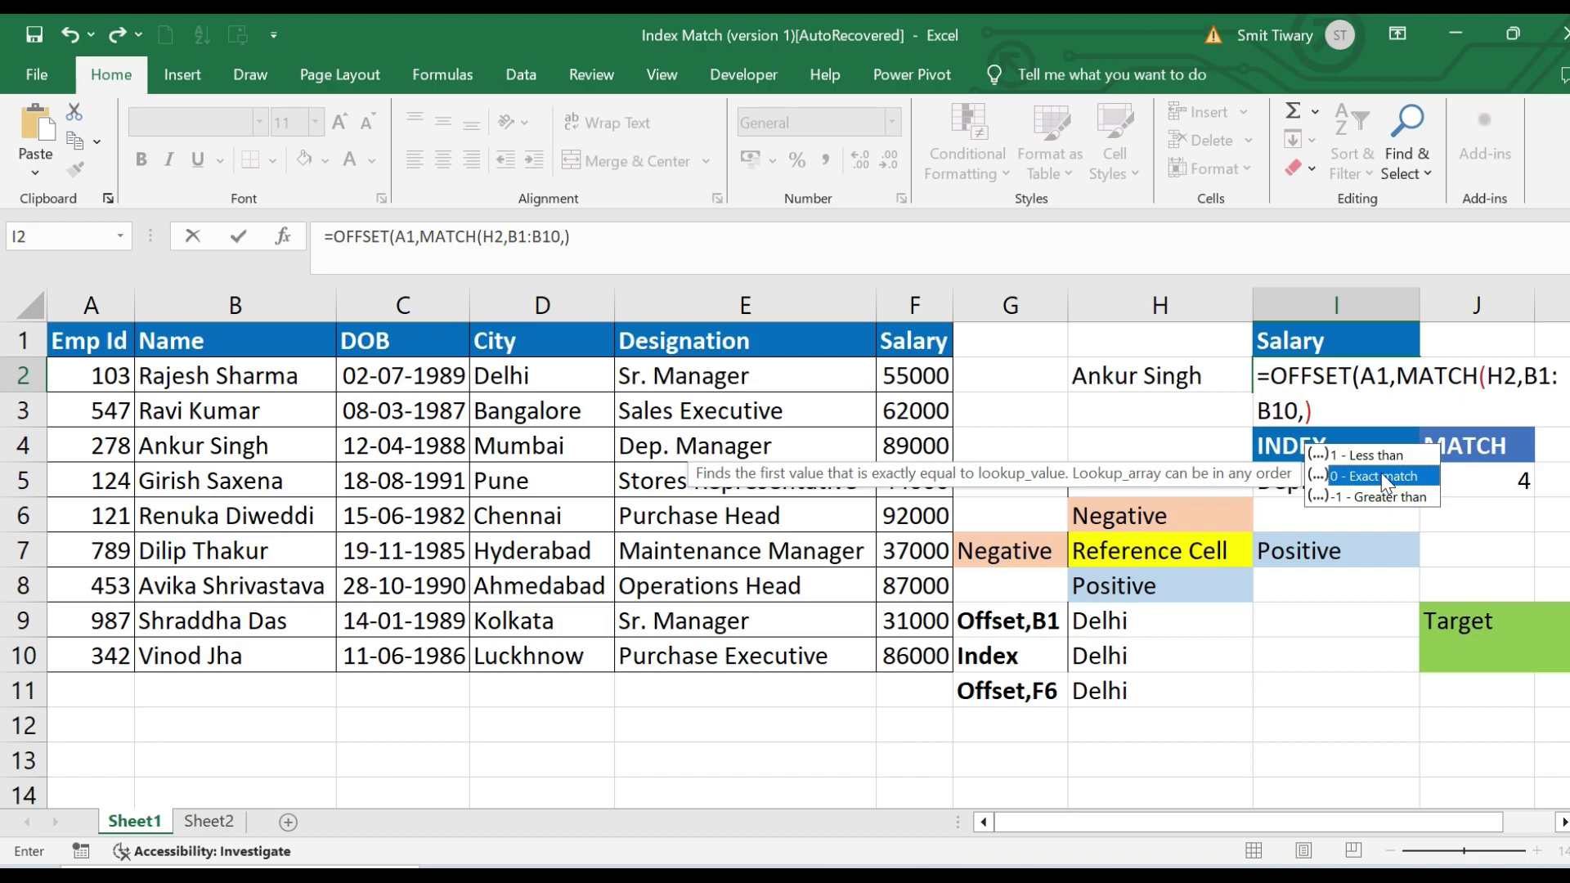
click(1306, 413)
text(0)
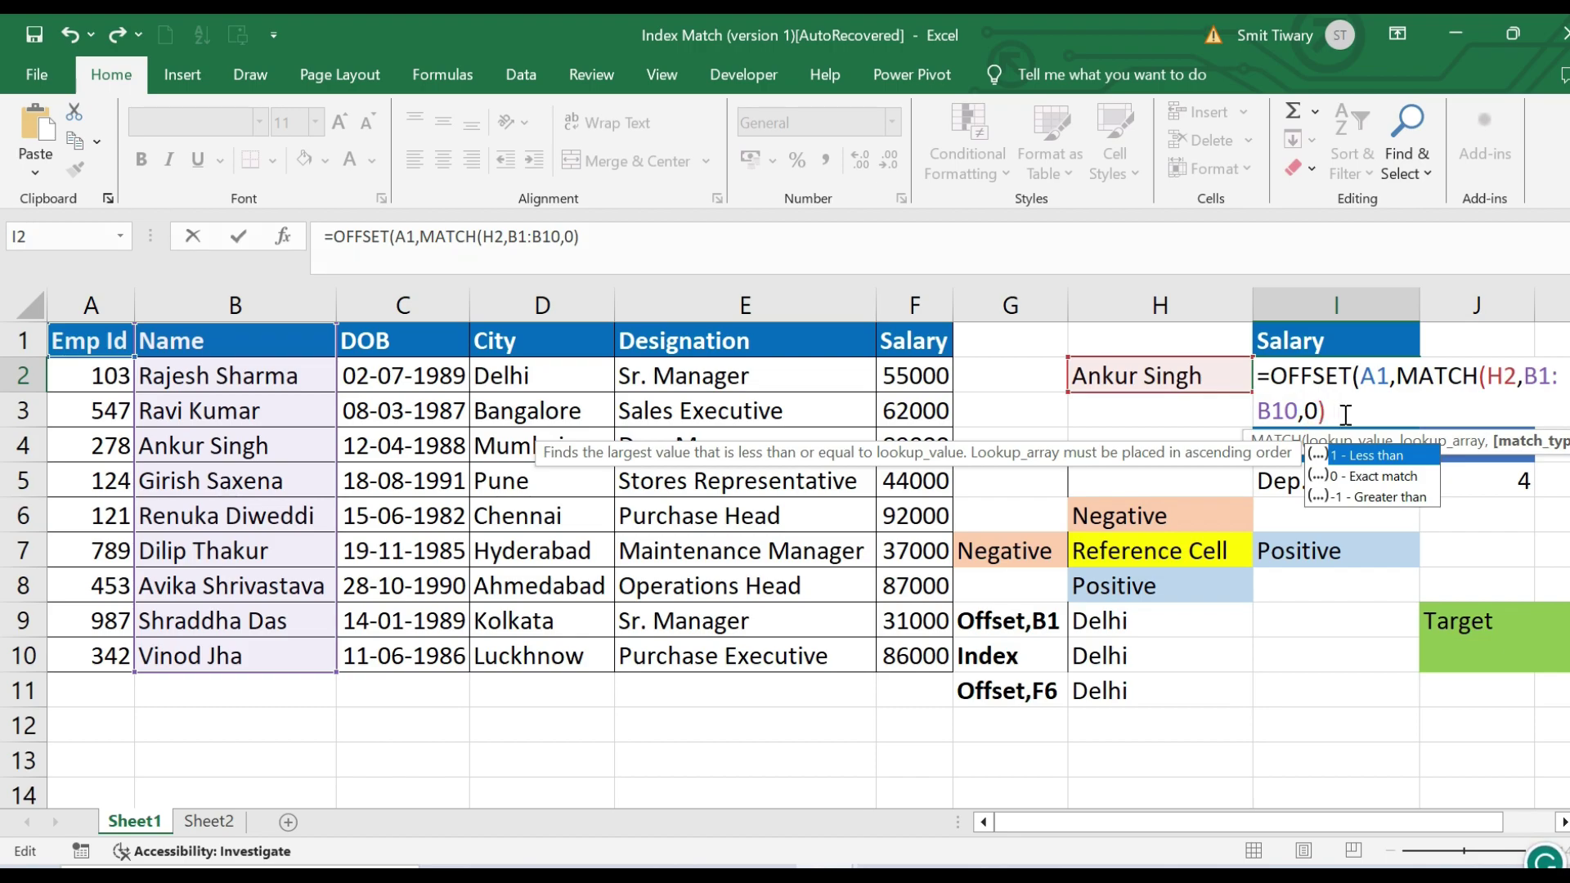
click(1341, 415)
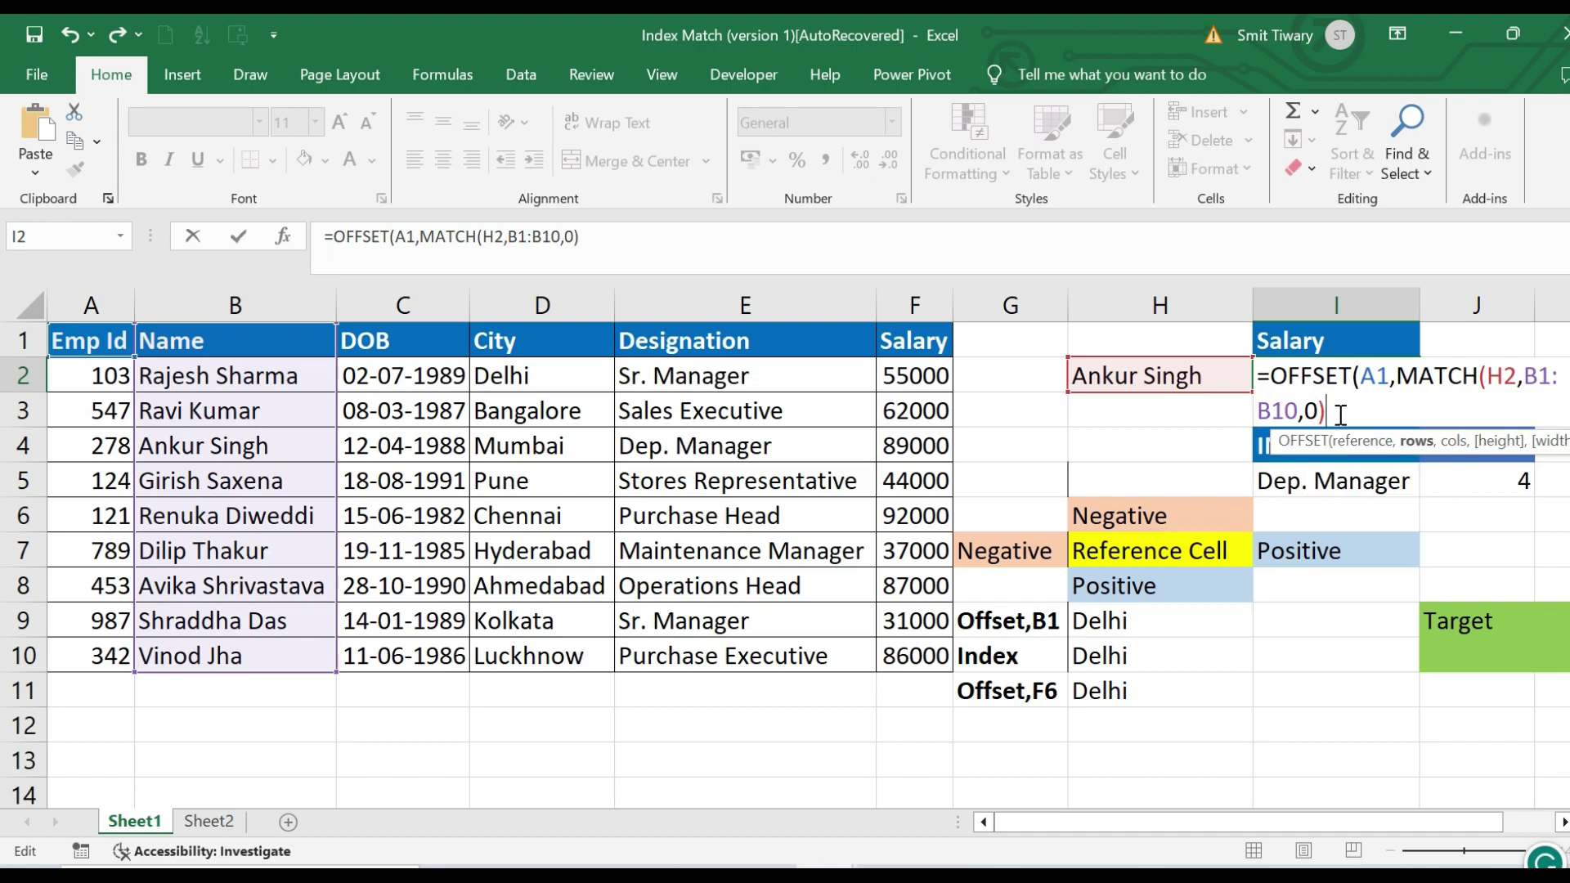
Complete the OFFSET formula in I2 by subtracting 1 from the rows MATCH and adding MATCH(I1,A1:F1,0)-1 as the columns argument
text(-1,)
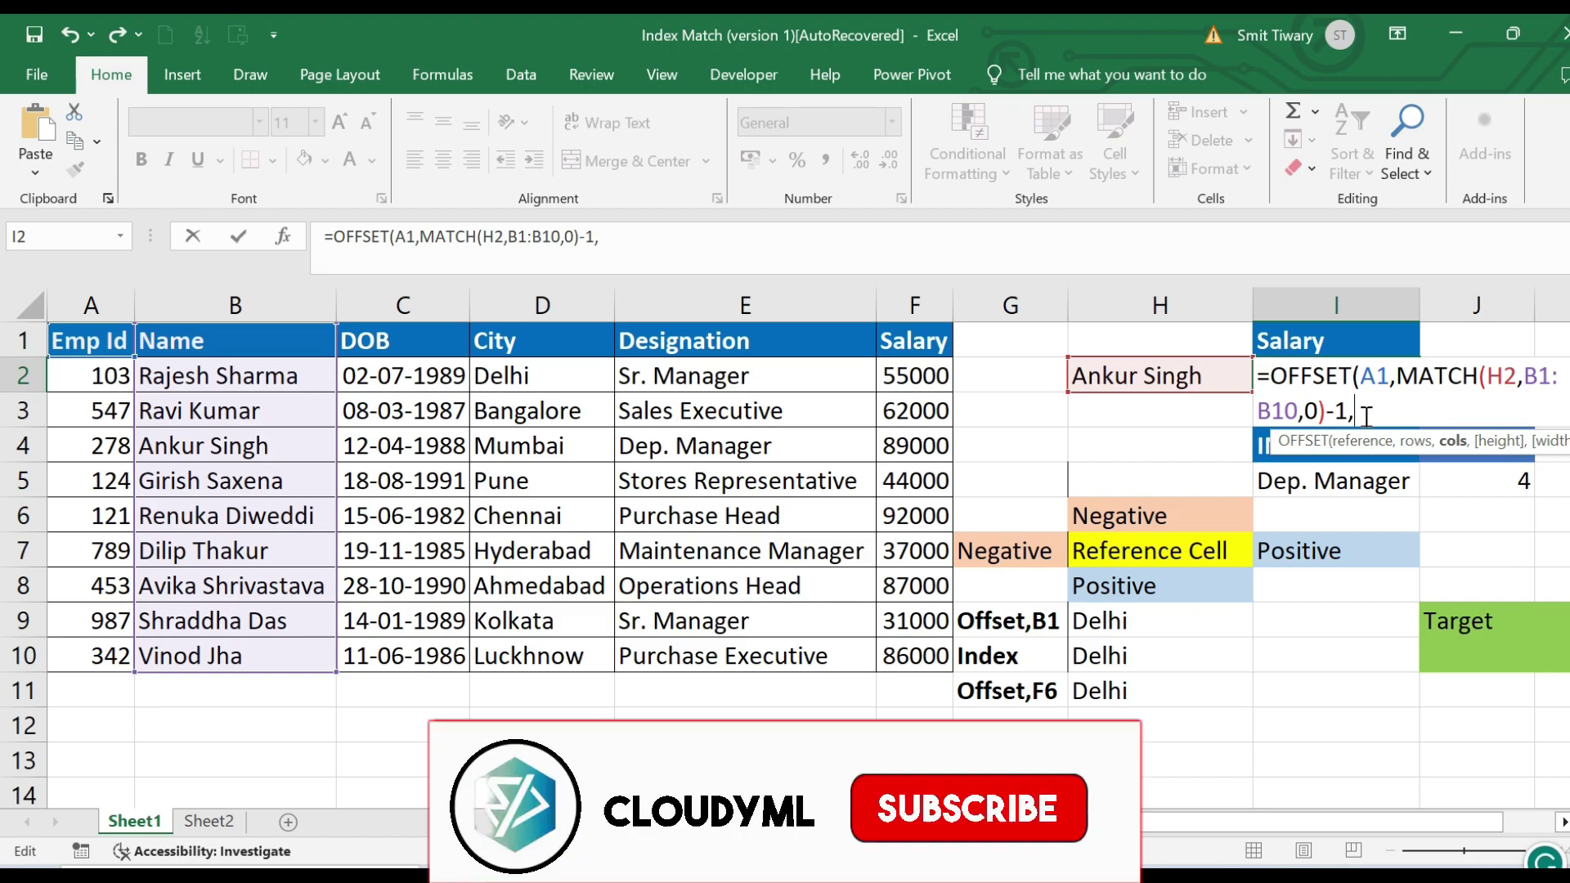
text(MATCH()
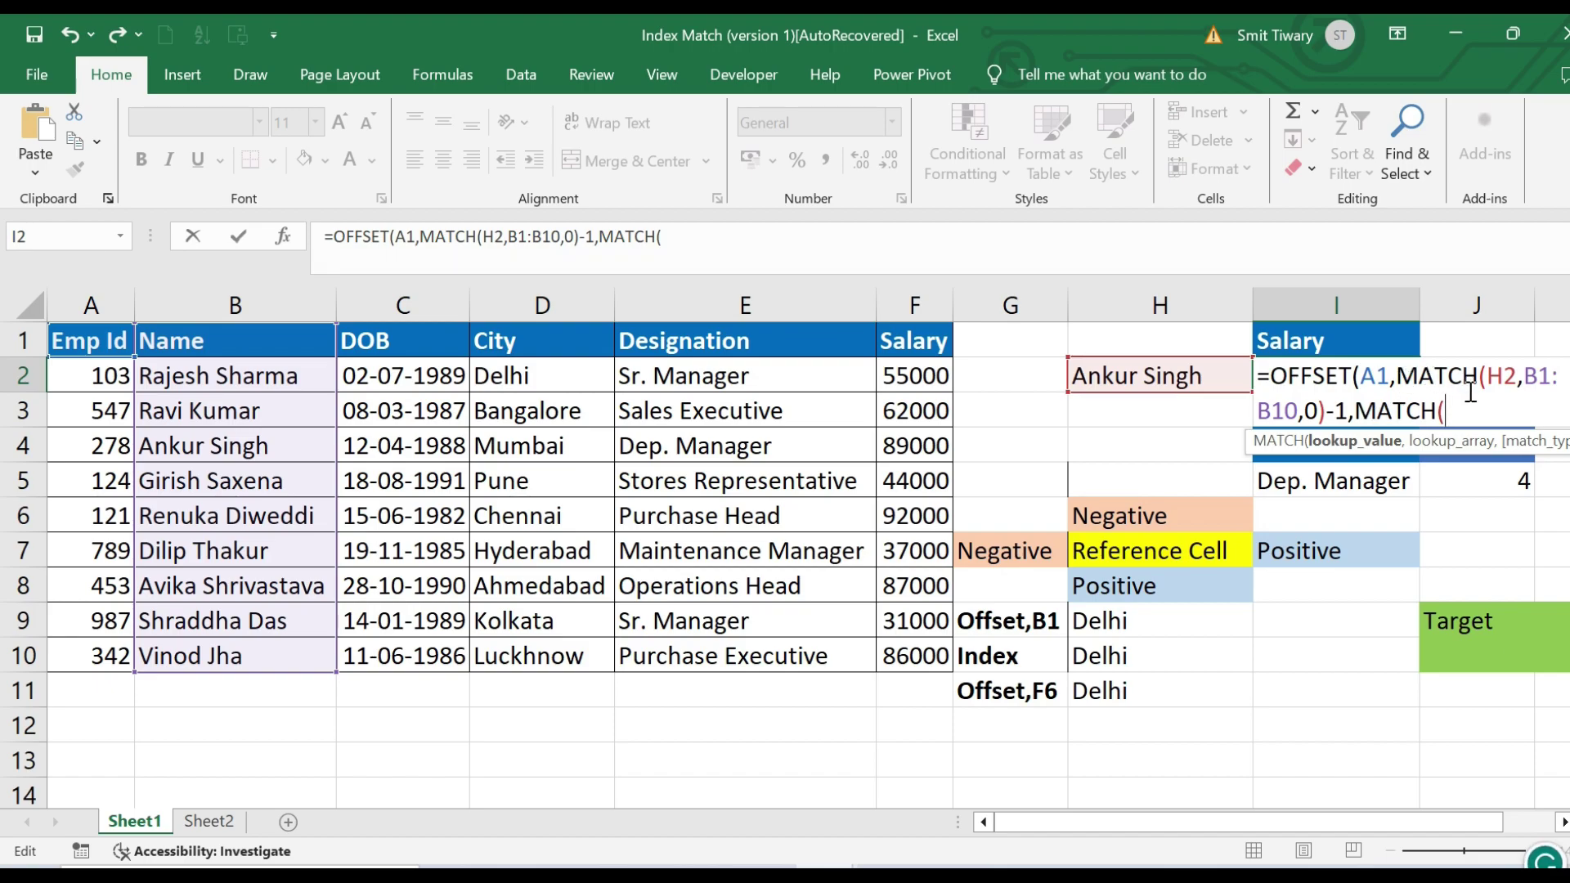
click(1324, 343)
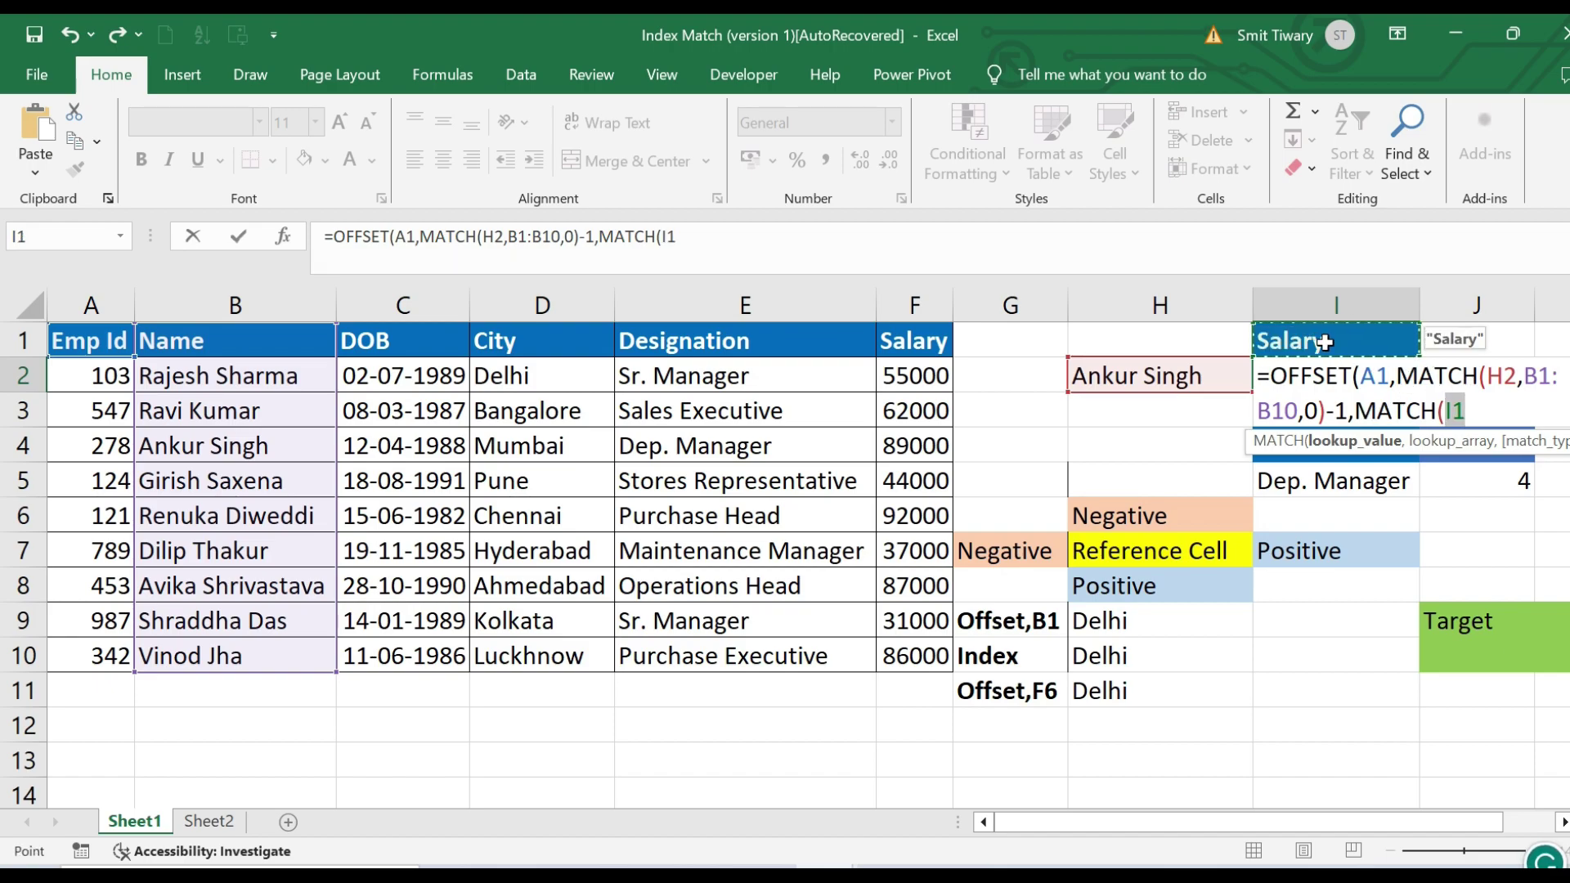
text(,)
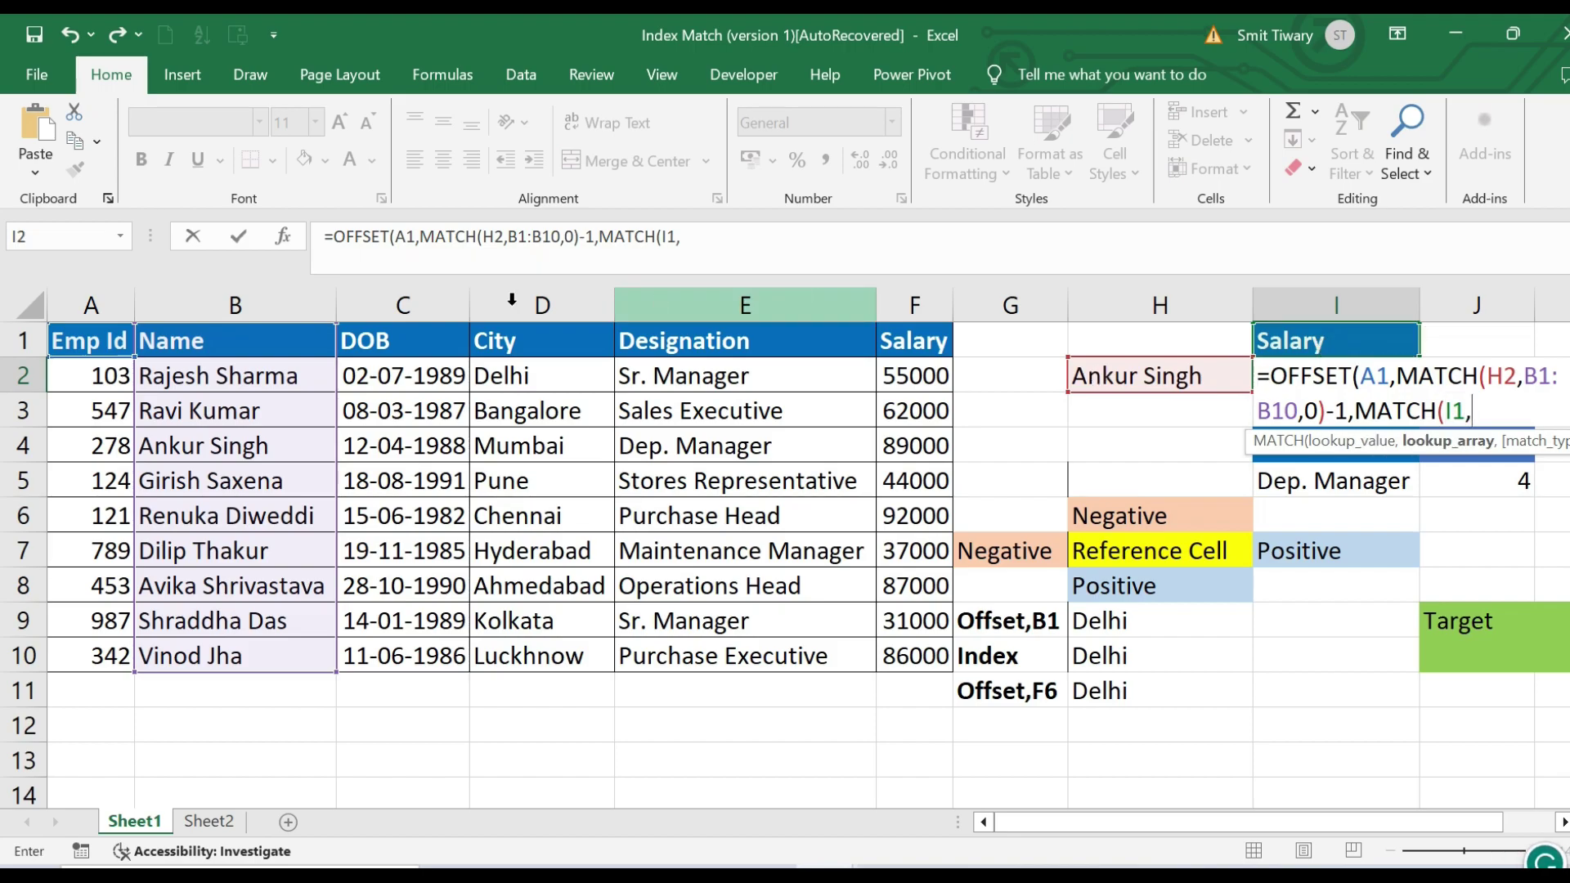
click(69, 340)
drag(69, 340, 891, 351)
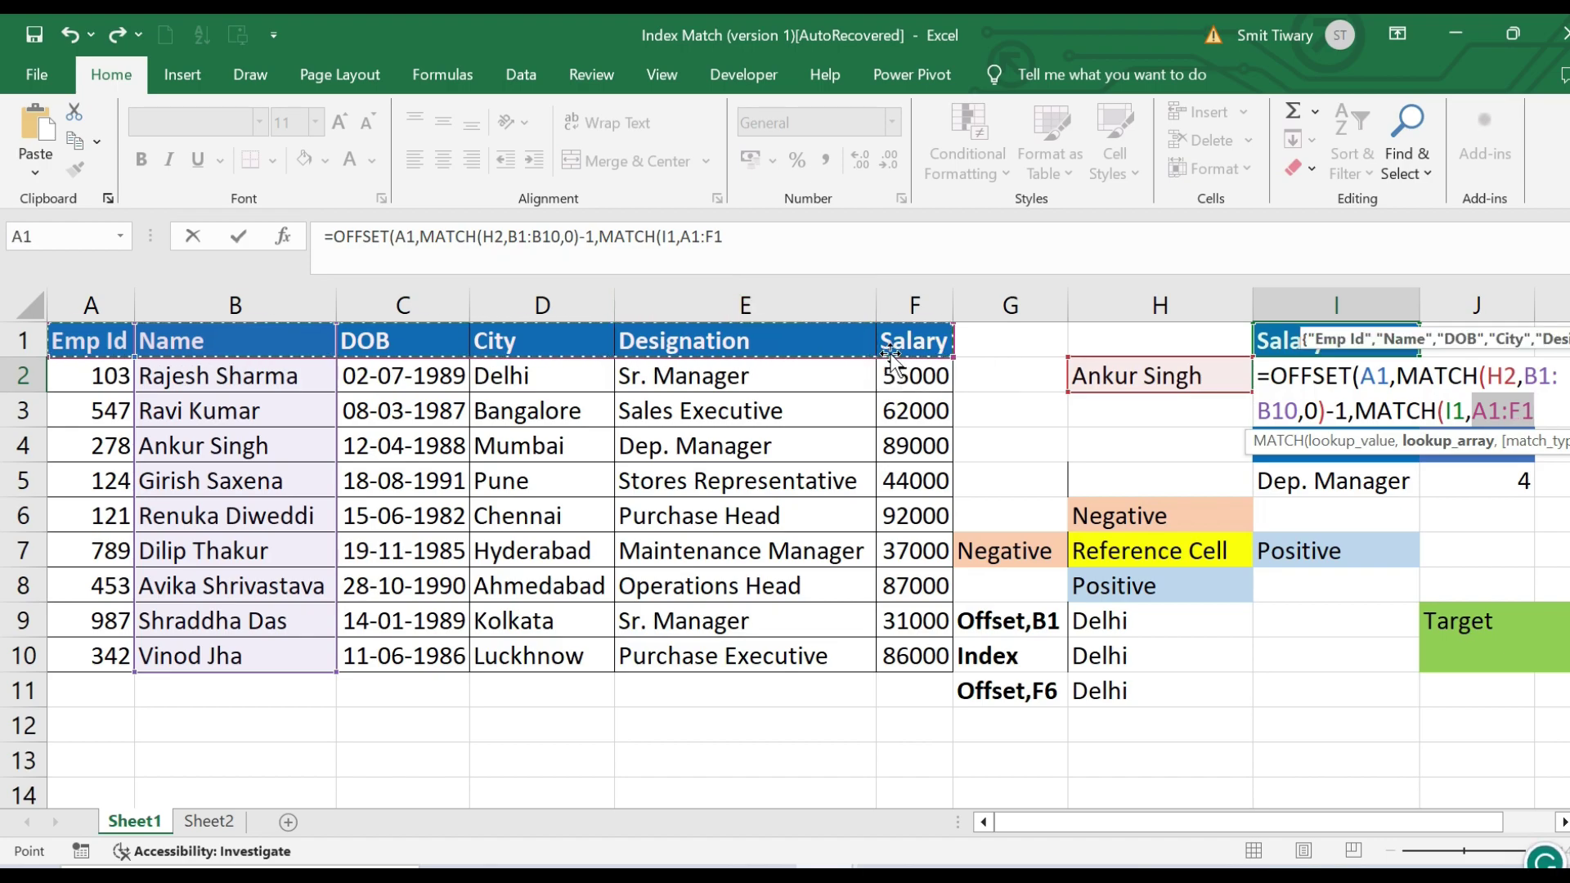
text(,0))
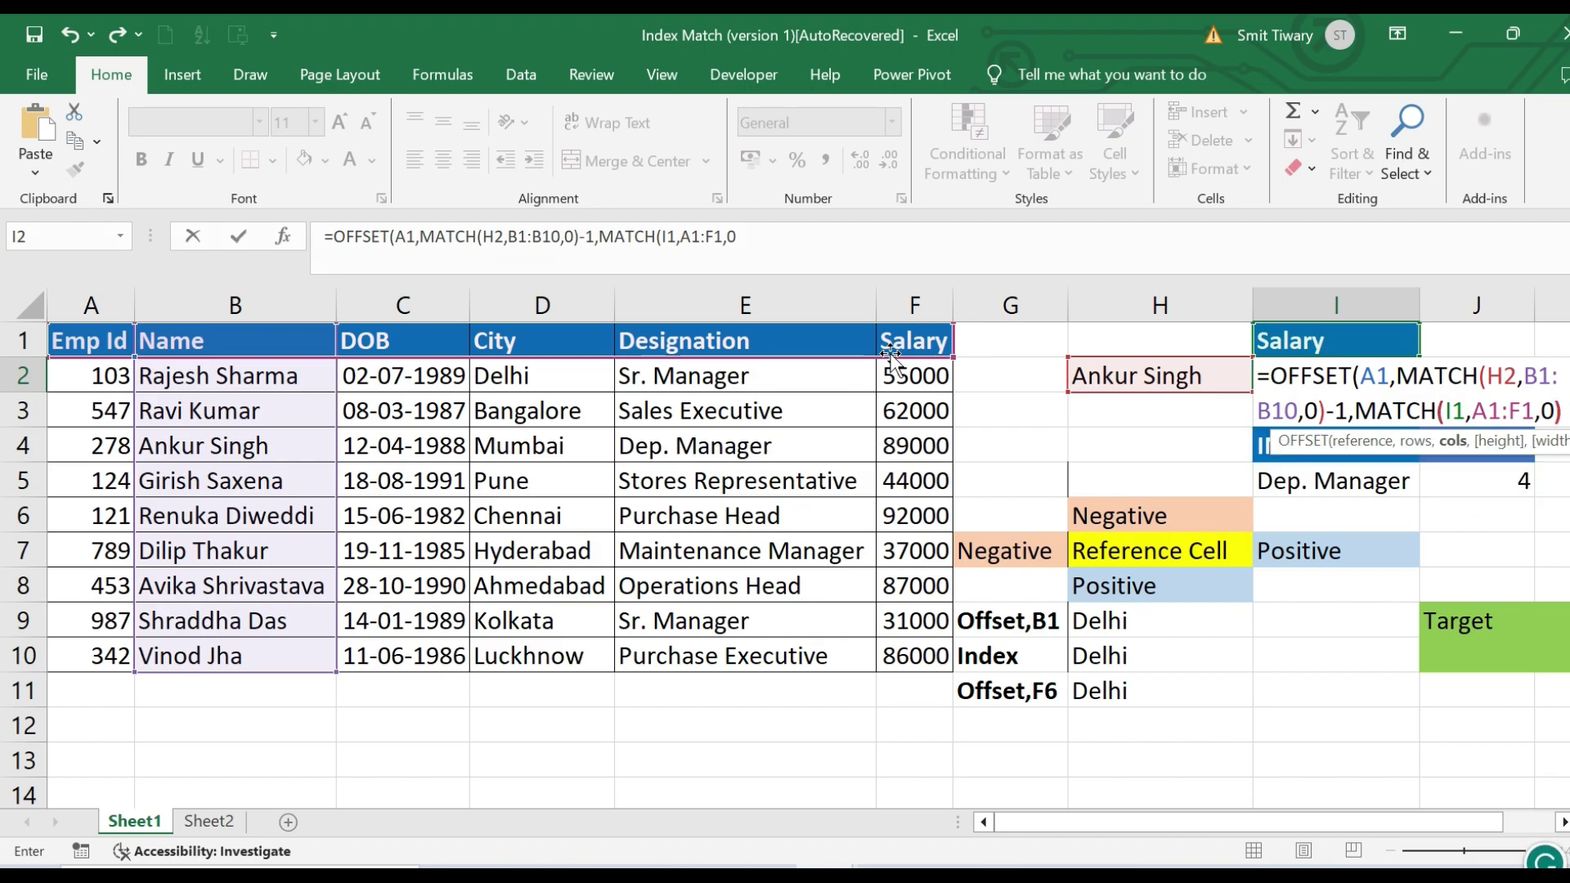
text(-1)
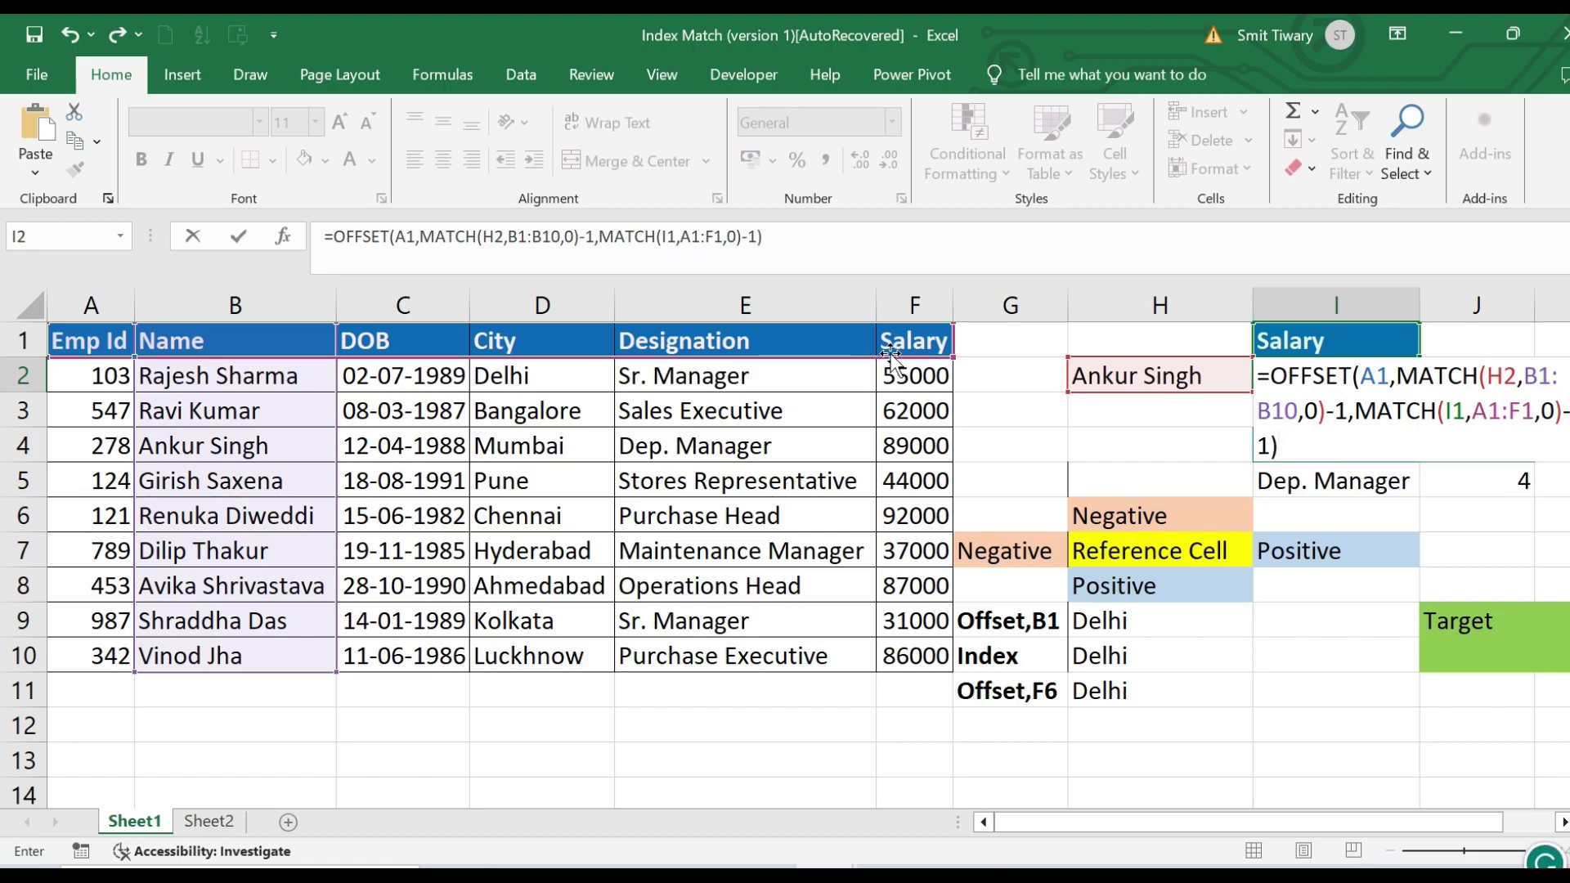
key(Return)
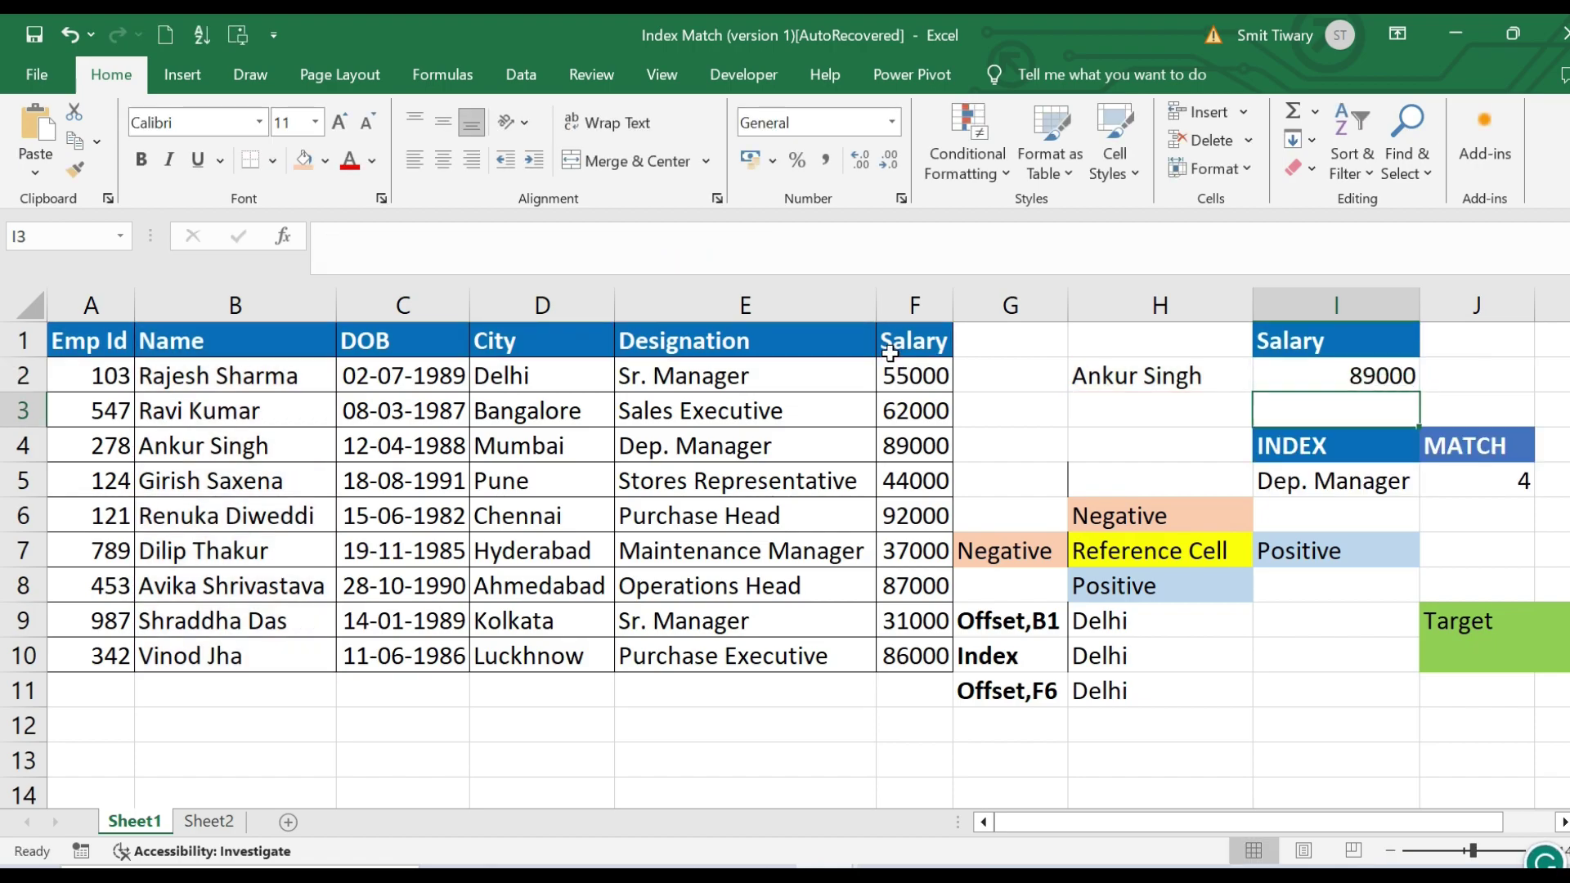
Compare the I2 result with the source salary in F4 and open the function arguments of the OFFSET formula
click(922, 446)
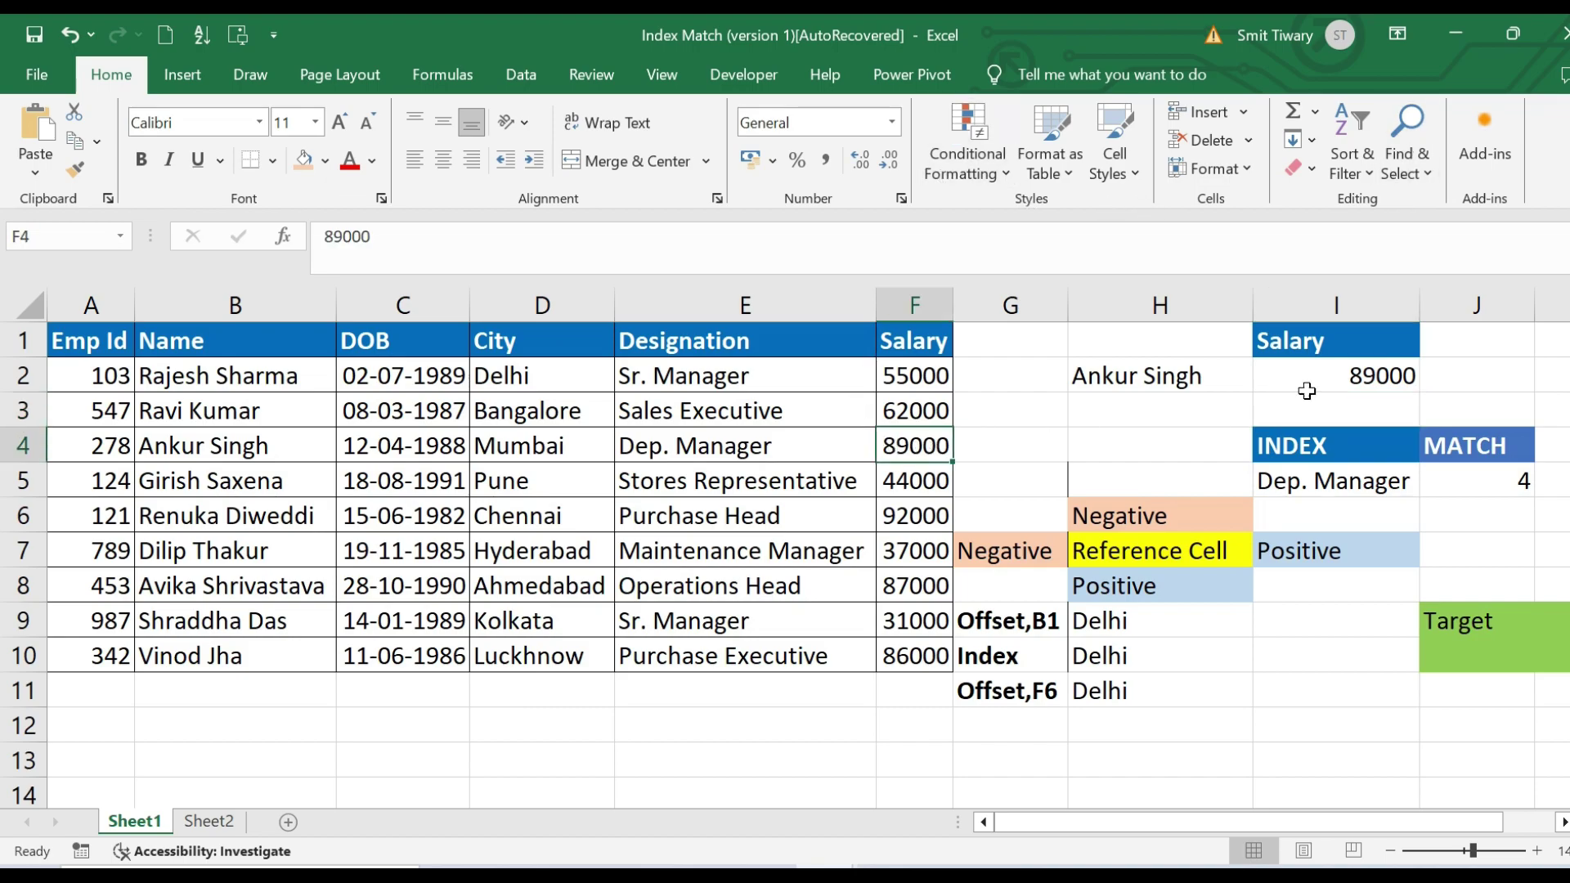
click(1387, 379)
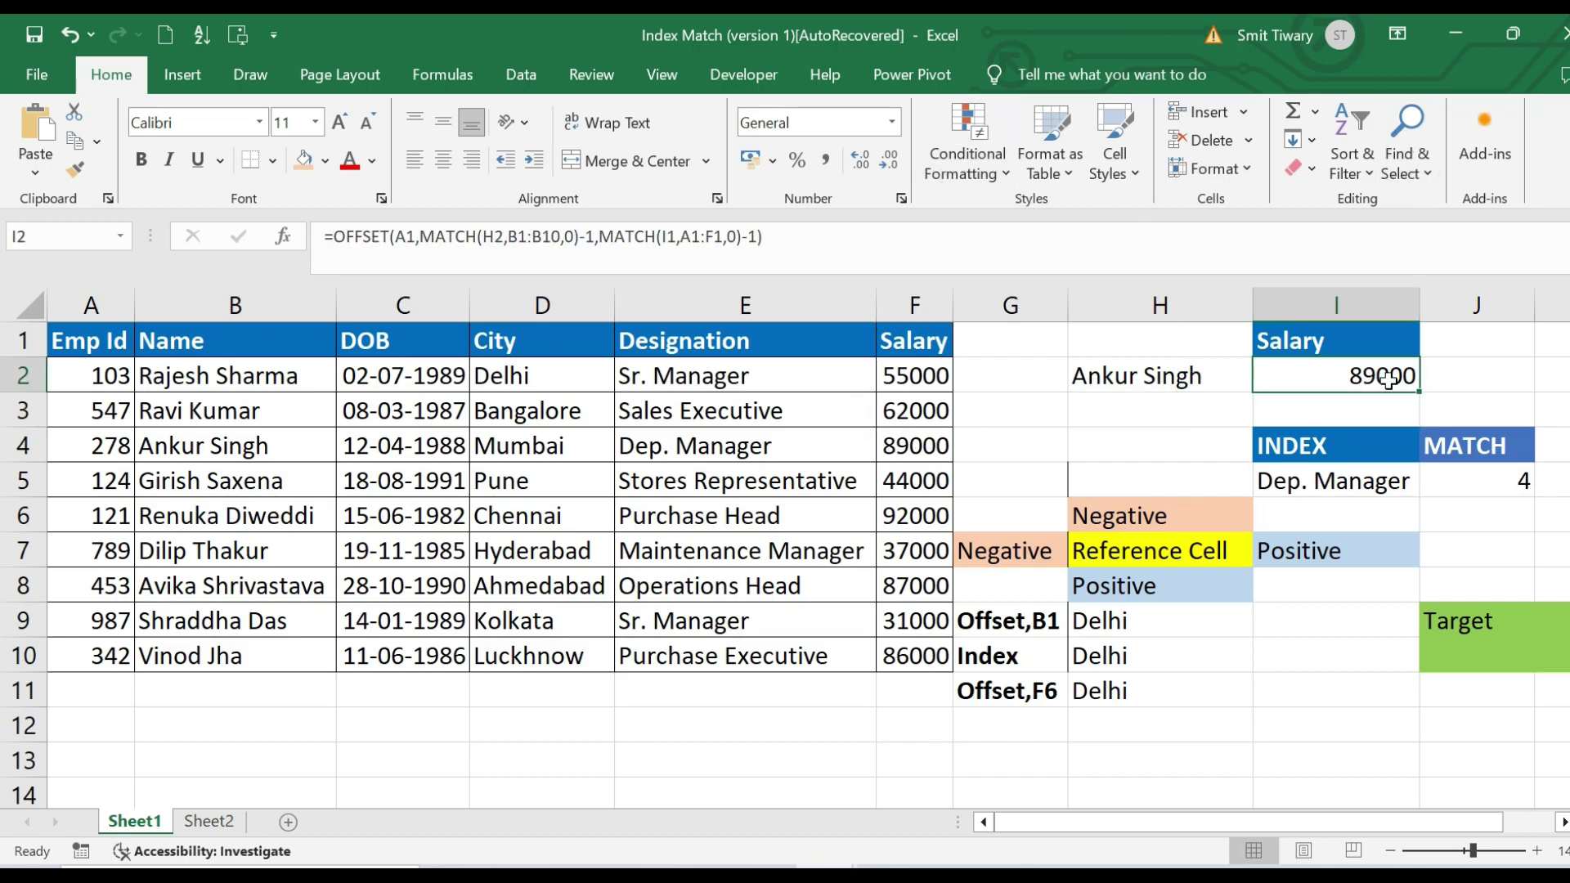
click(284, 240)
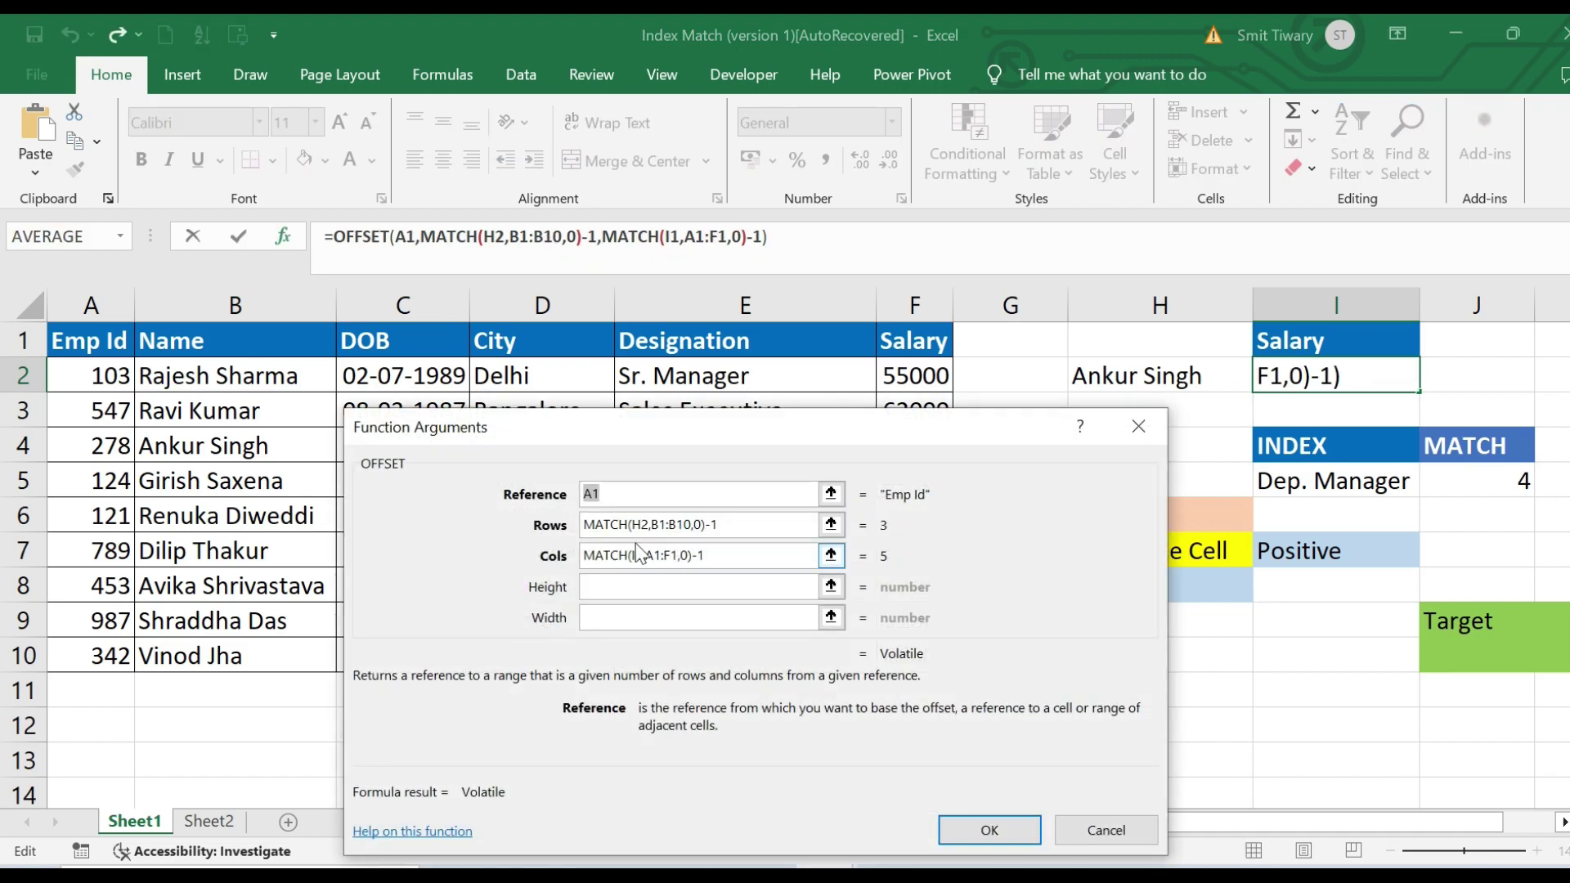